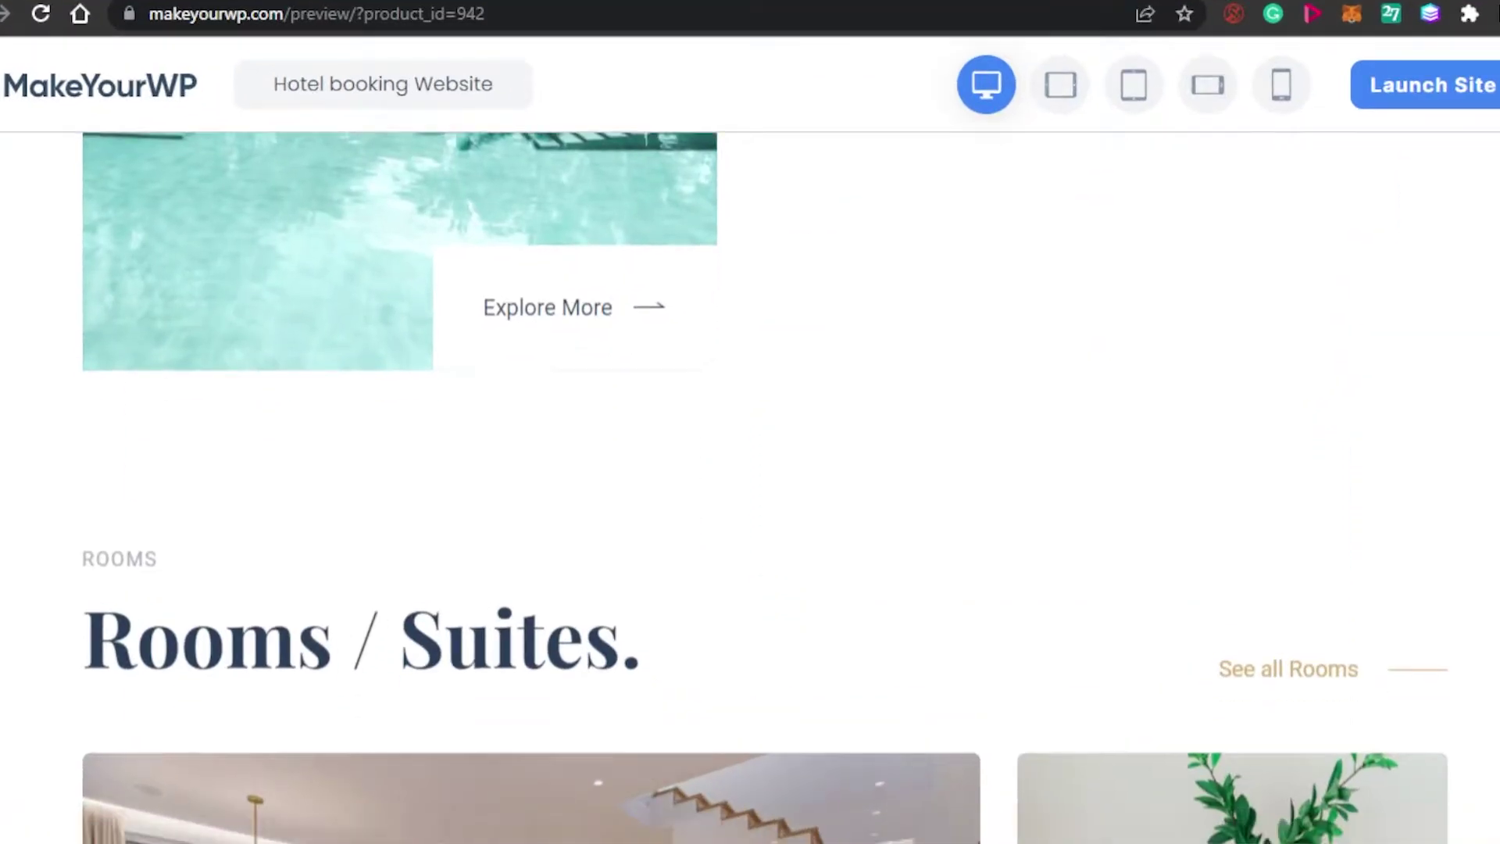
Look through the hotel booking website preview, including the booking form, pool photos, rooms and suites, and statistics.
scroll(766, 484, "down", 10)
scroll(766, 485, "down", 7)
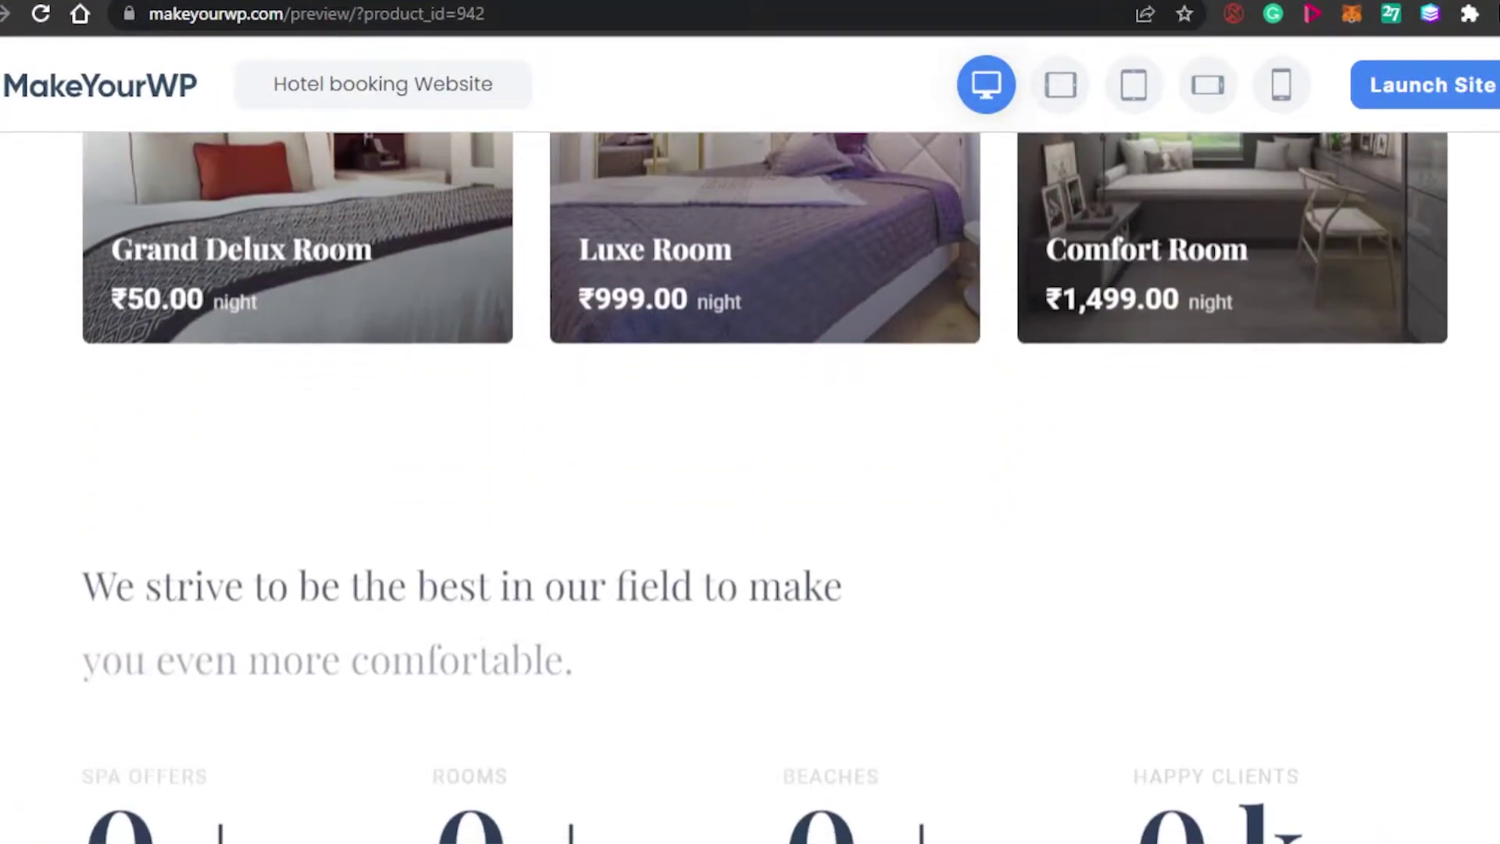
scroll(765, 484, "up", 7)
scroll(766, 485, "up", 10)
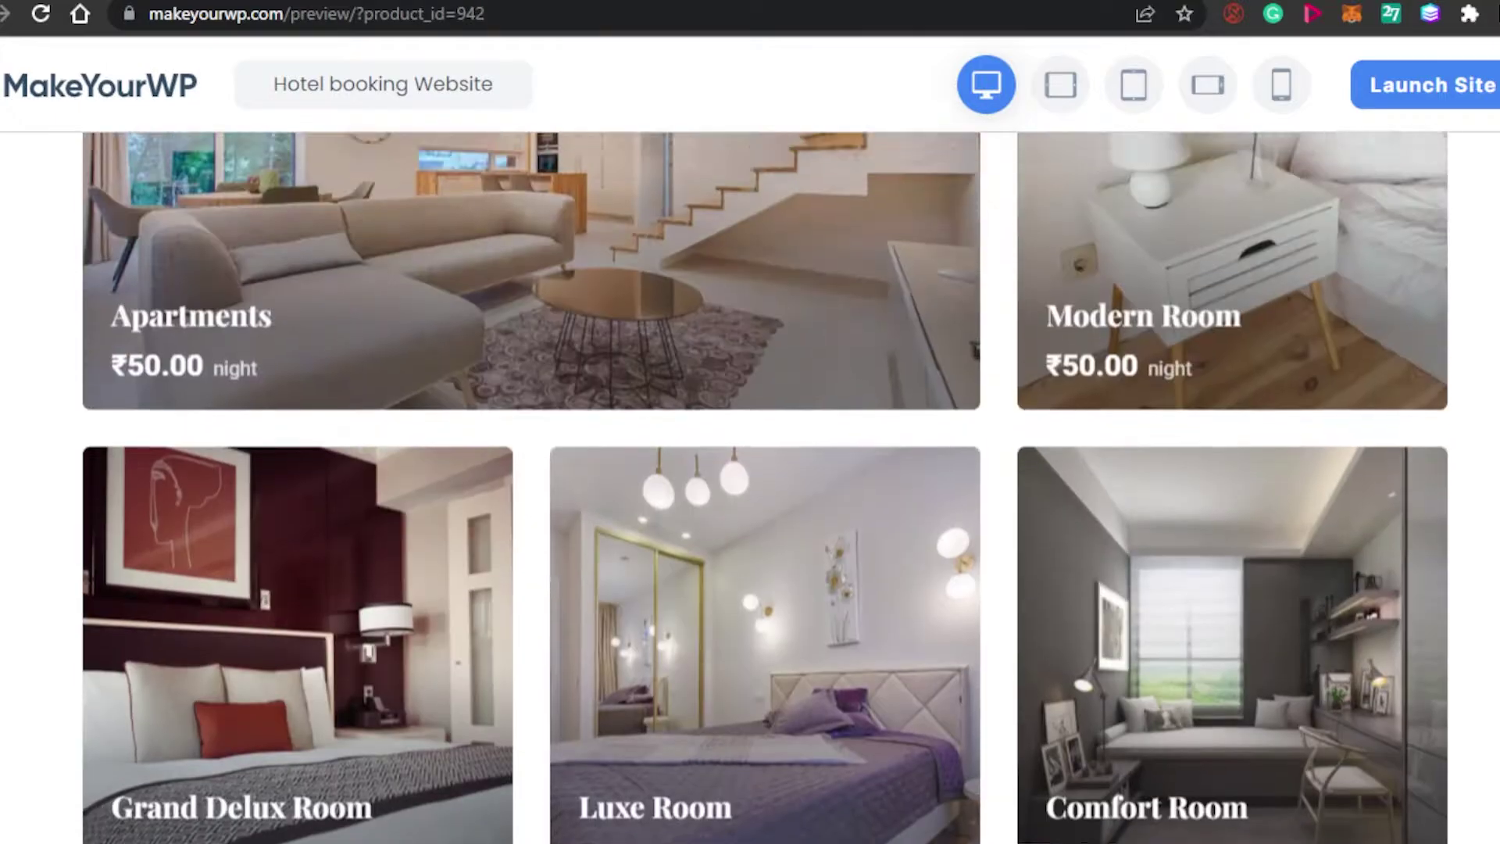
scroll(766, 485, "up", 10)
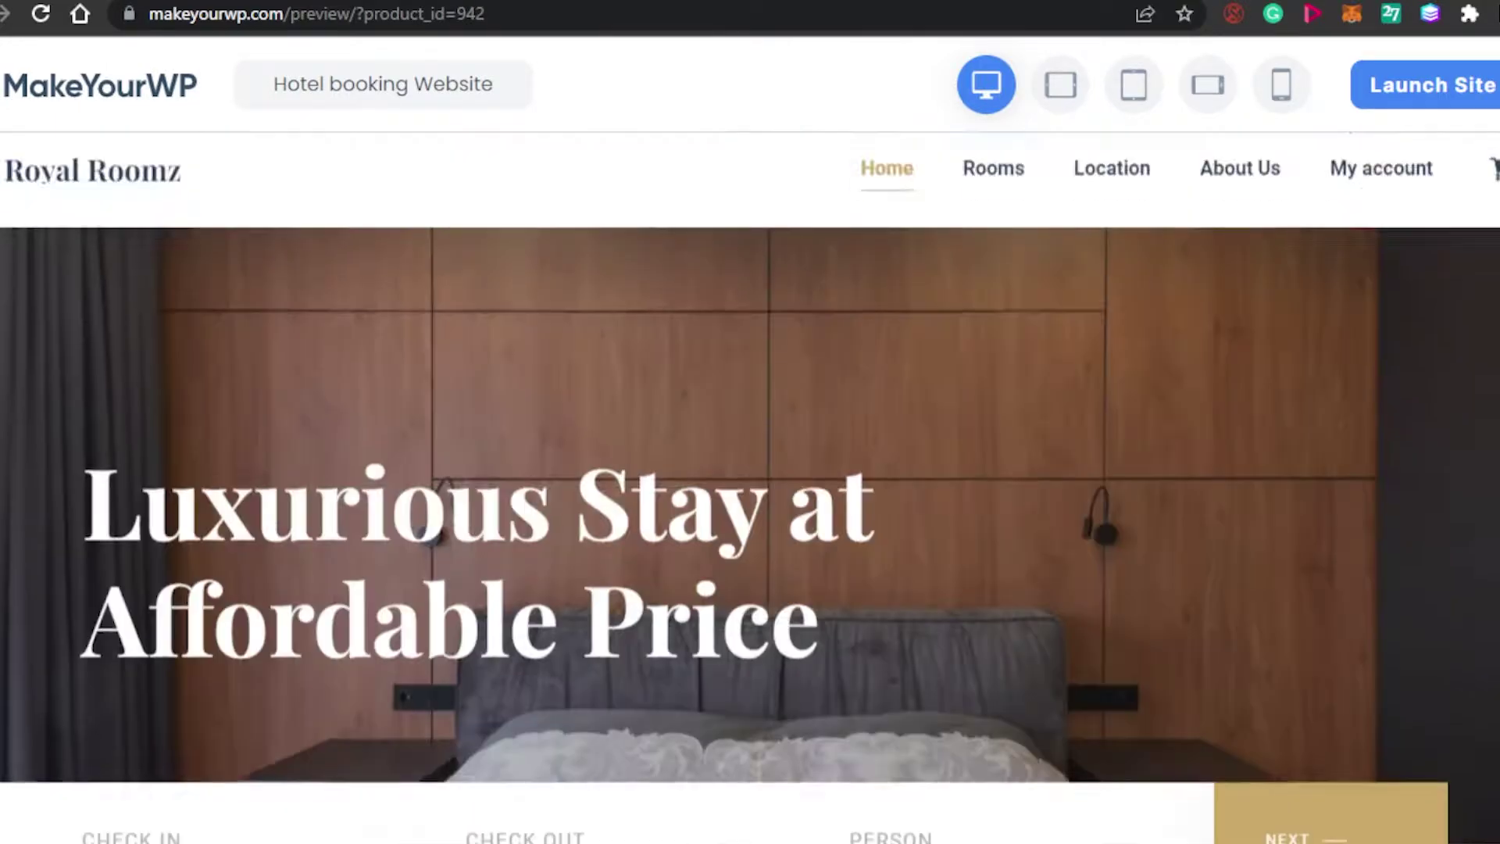
scroll(766, 484, "down", 7)
scroll(766, 484, "down", 1)
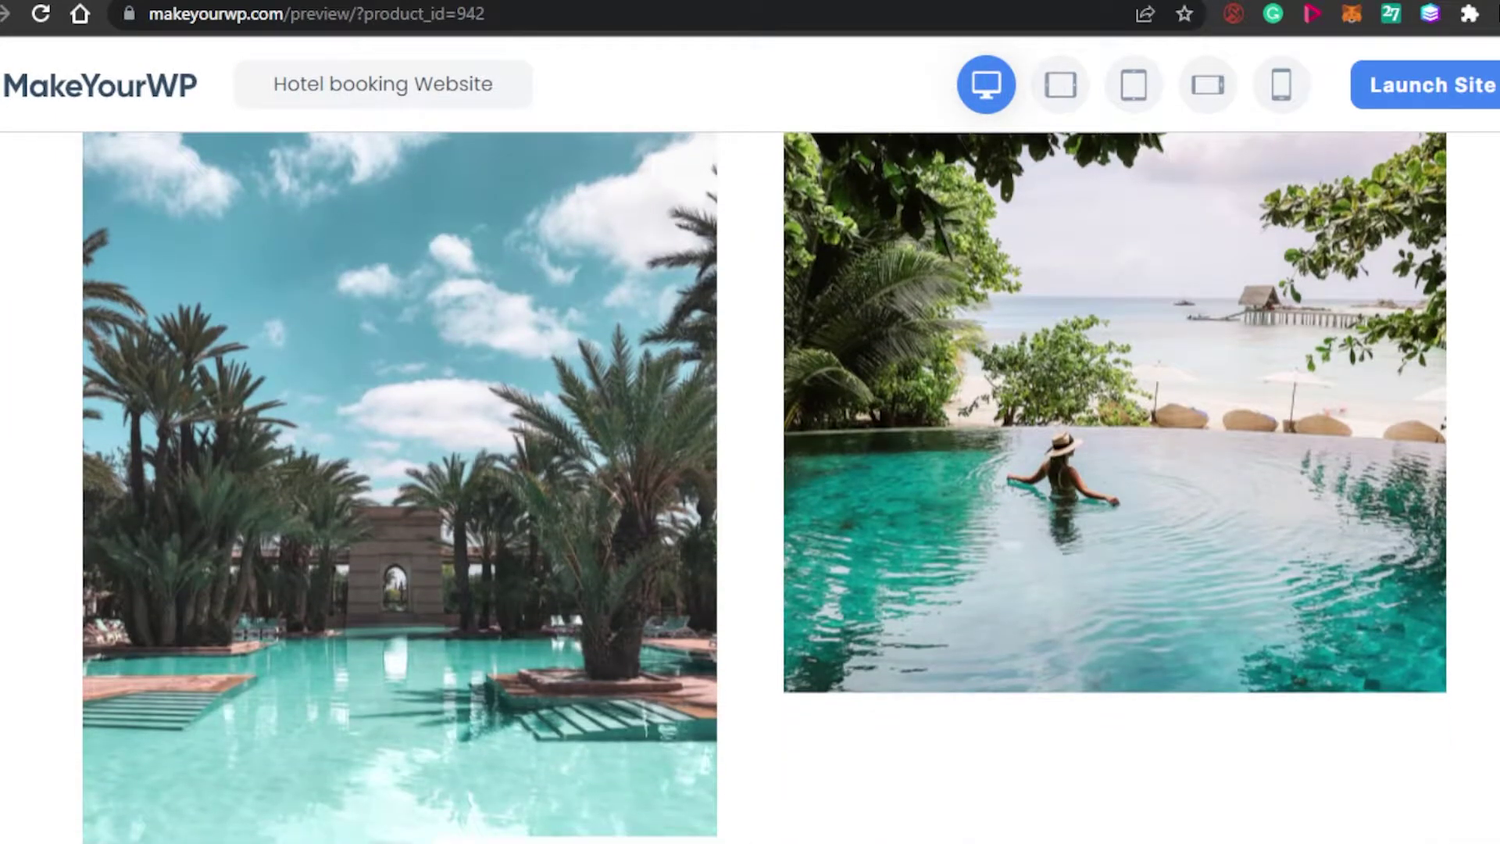
scroll(765, 484, "down", 15)
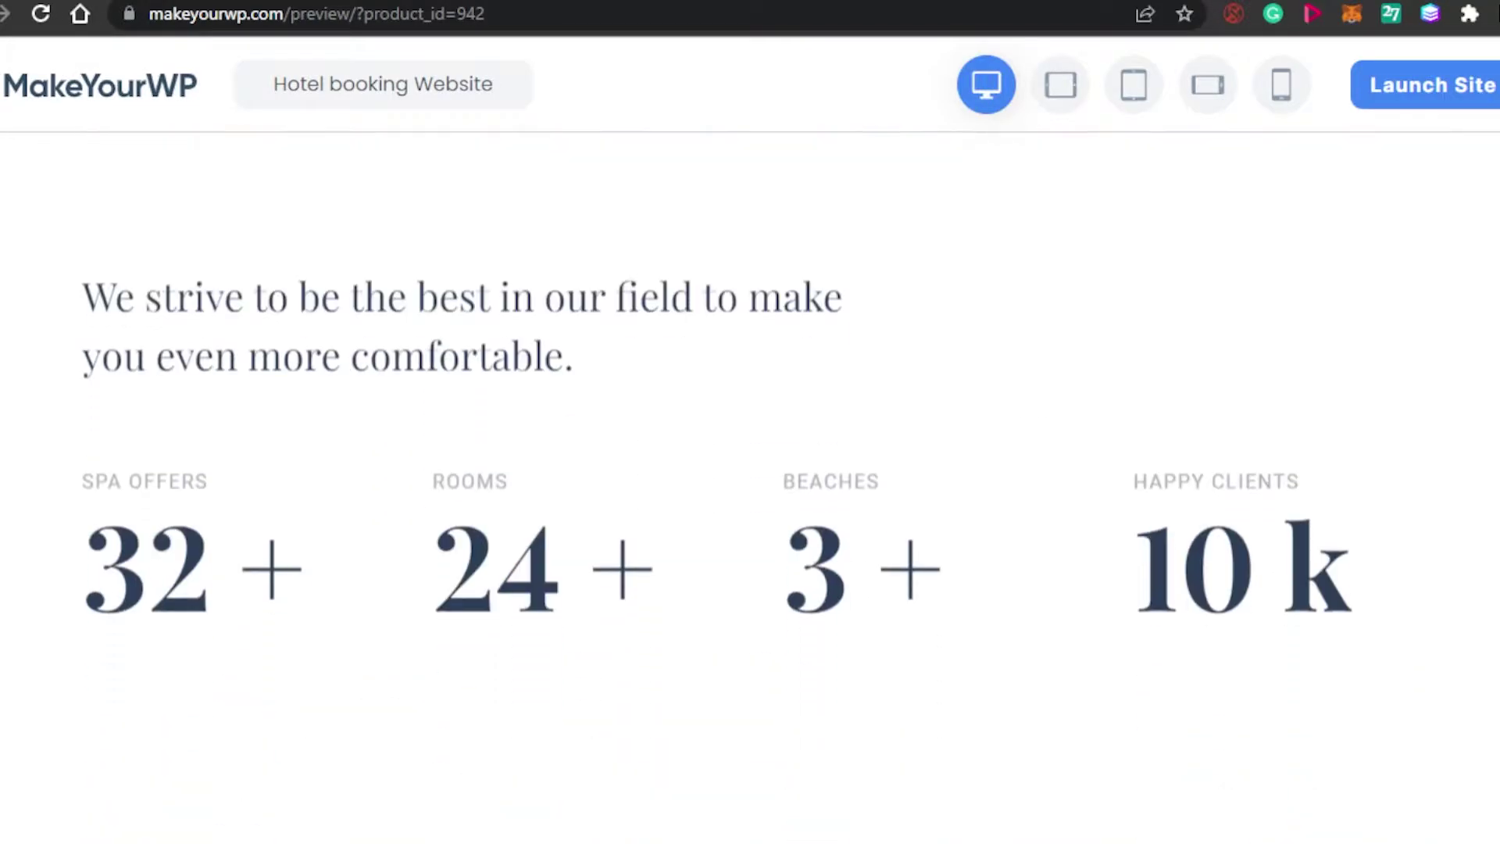
scroll(765, 484, "down", 5)
scroll(766, 484, "up", 15)
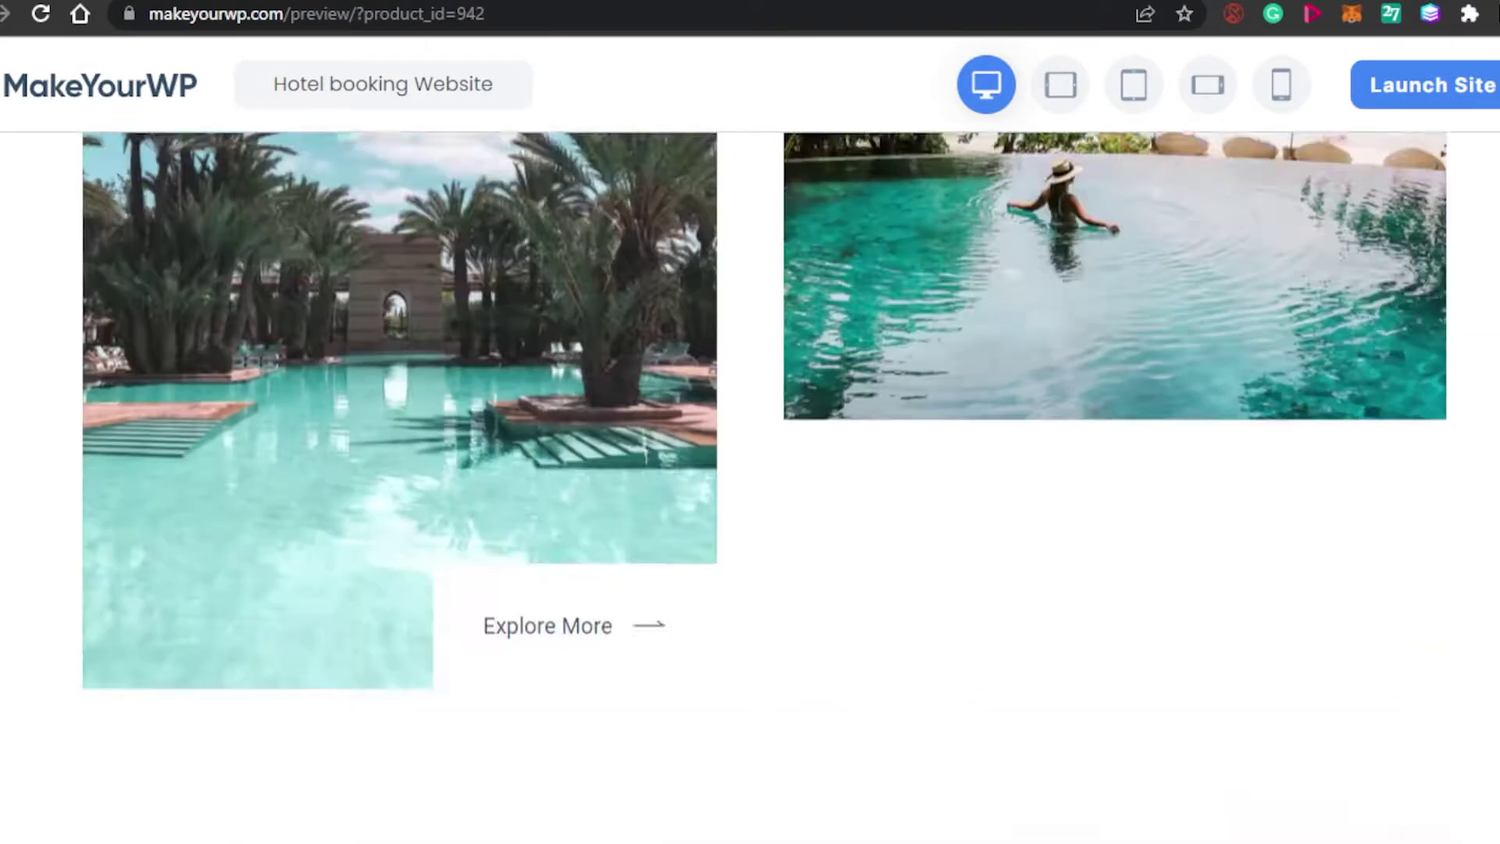
scroll(766, 484, "up", 10)
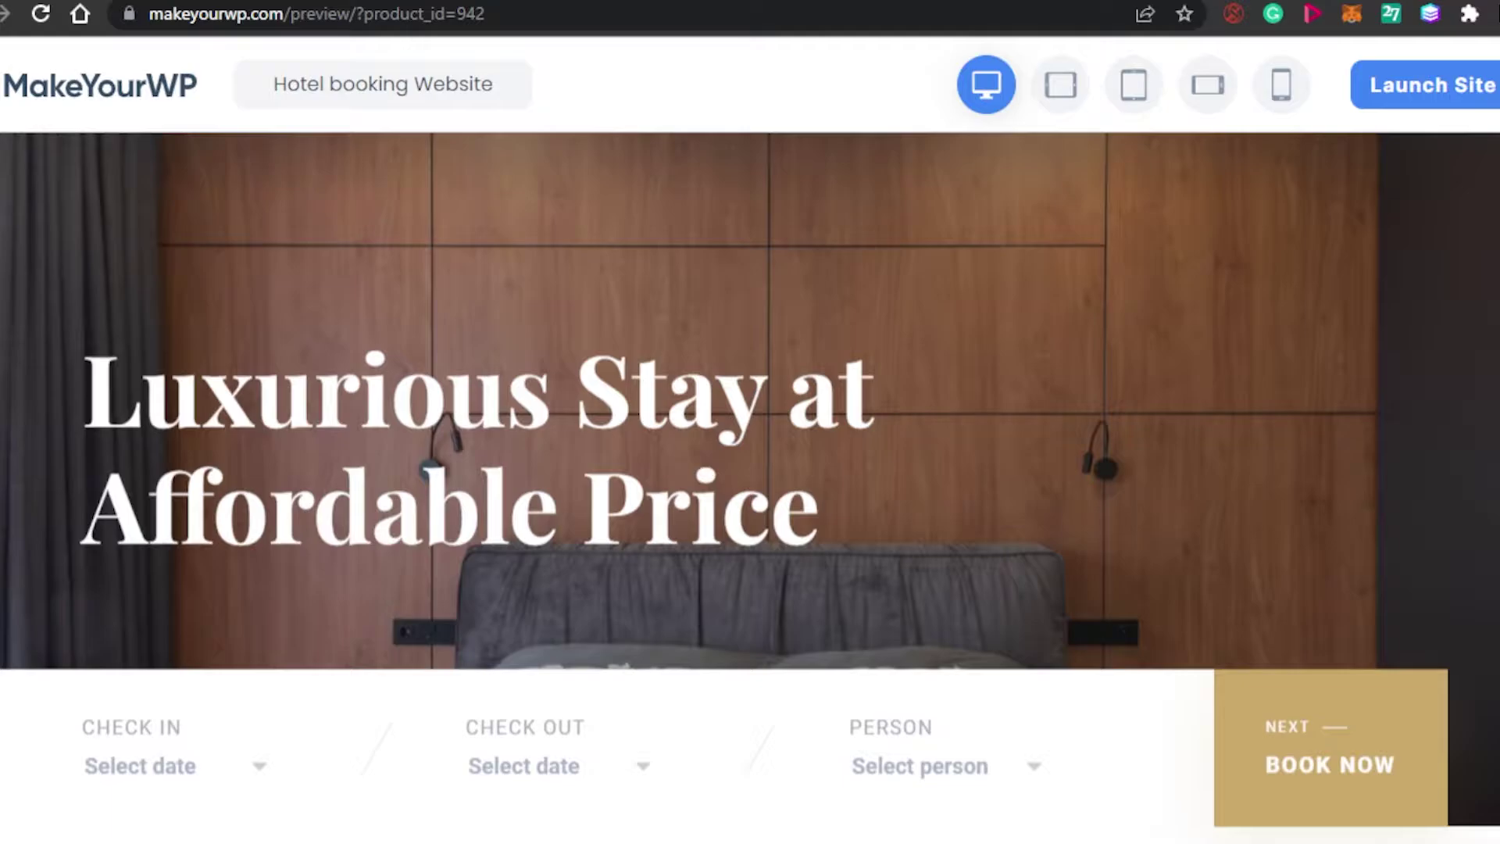
scroll(766, 485, "up", 2)
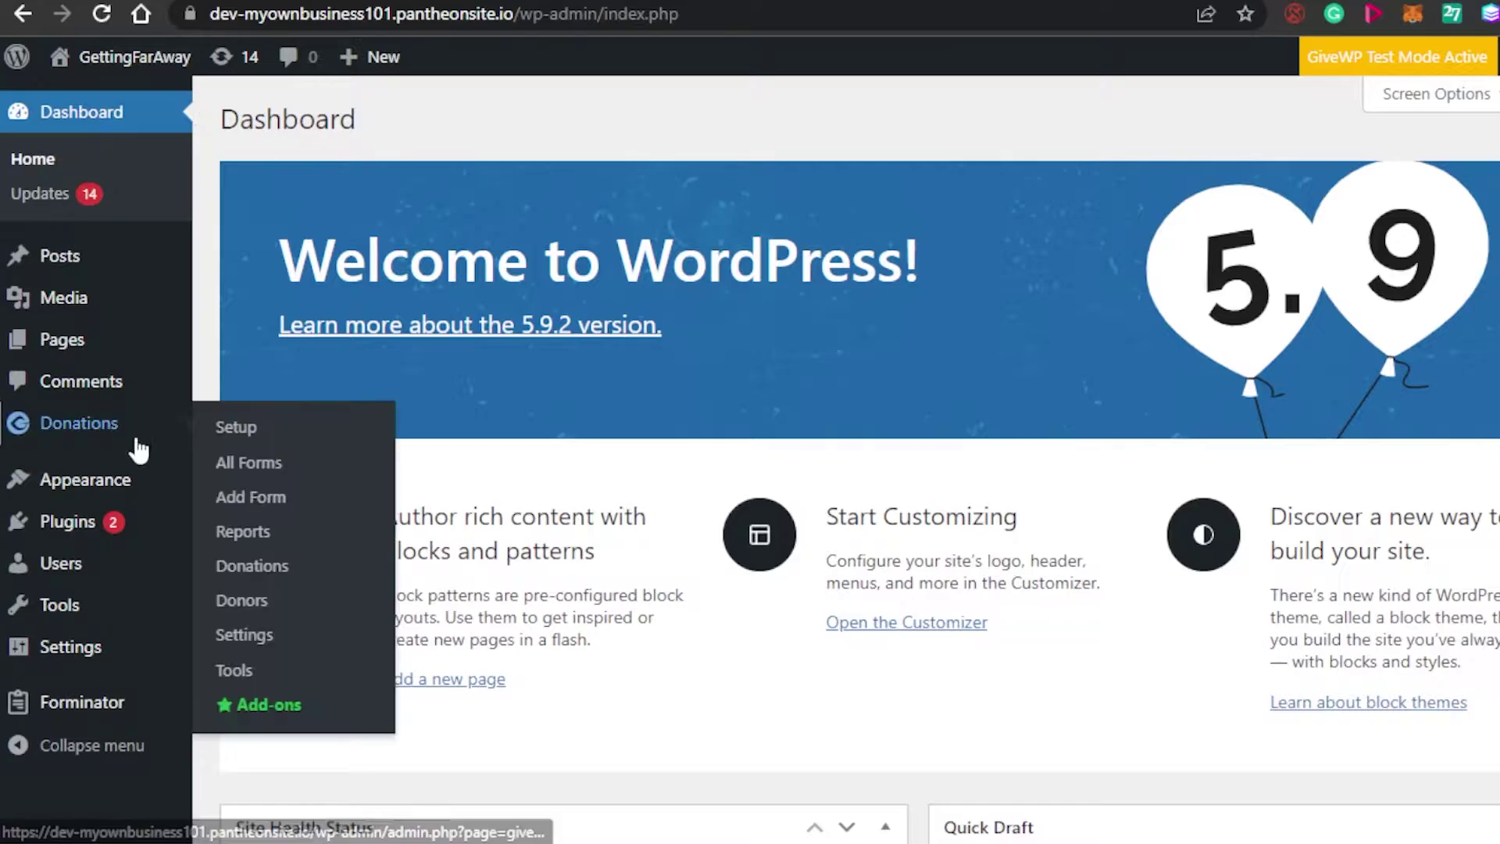
Search for "hotel booking" among the new plugins that can be added to the WordPress site.
mouse_move(103, 500)
mouse_move(94, 529)
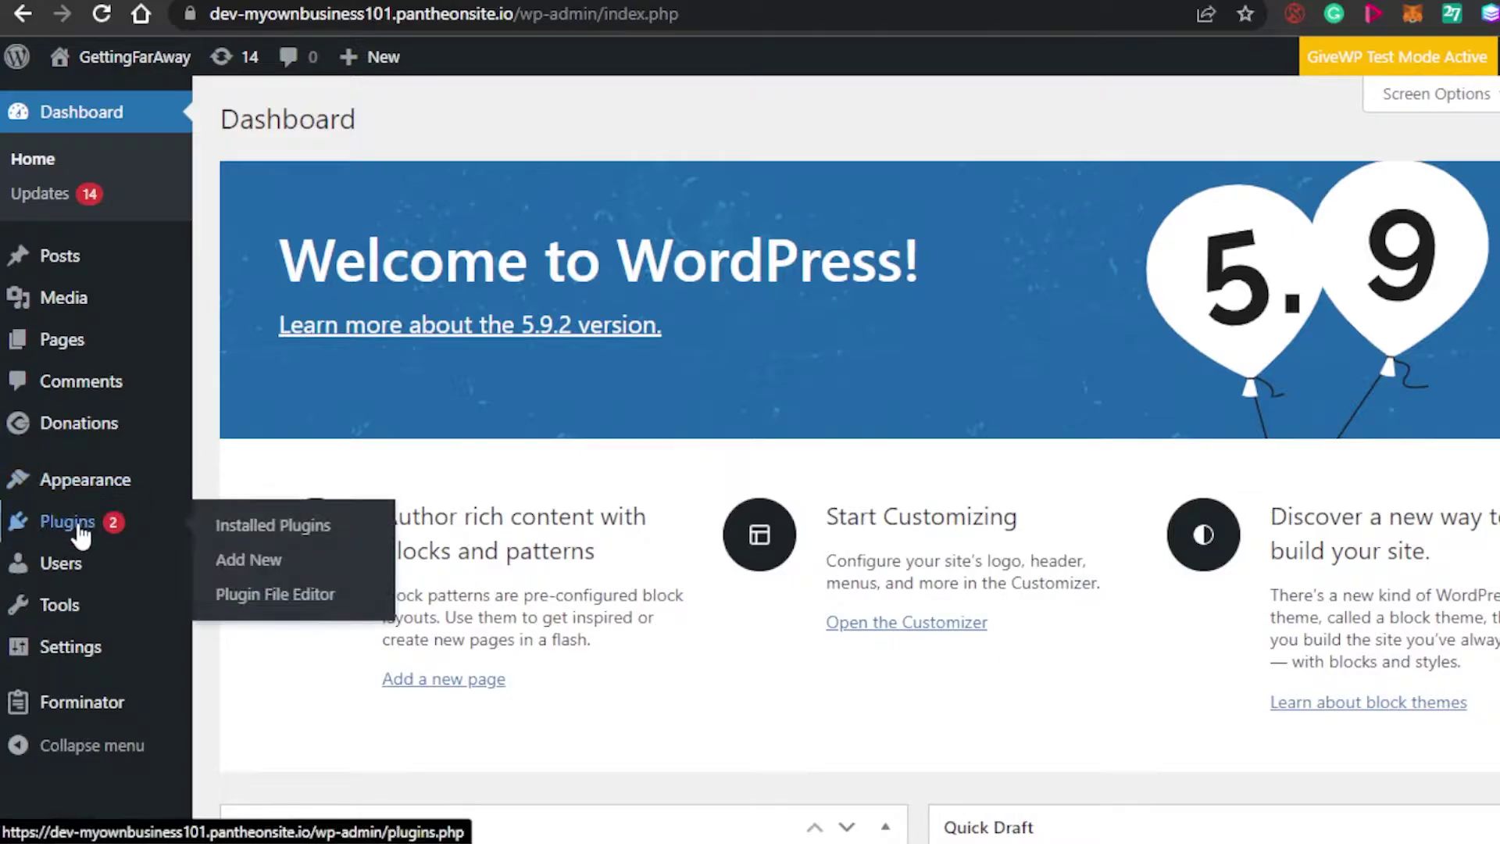
left_click(289, 561)
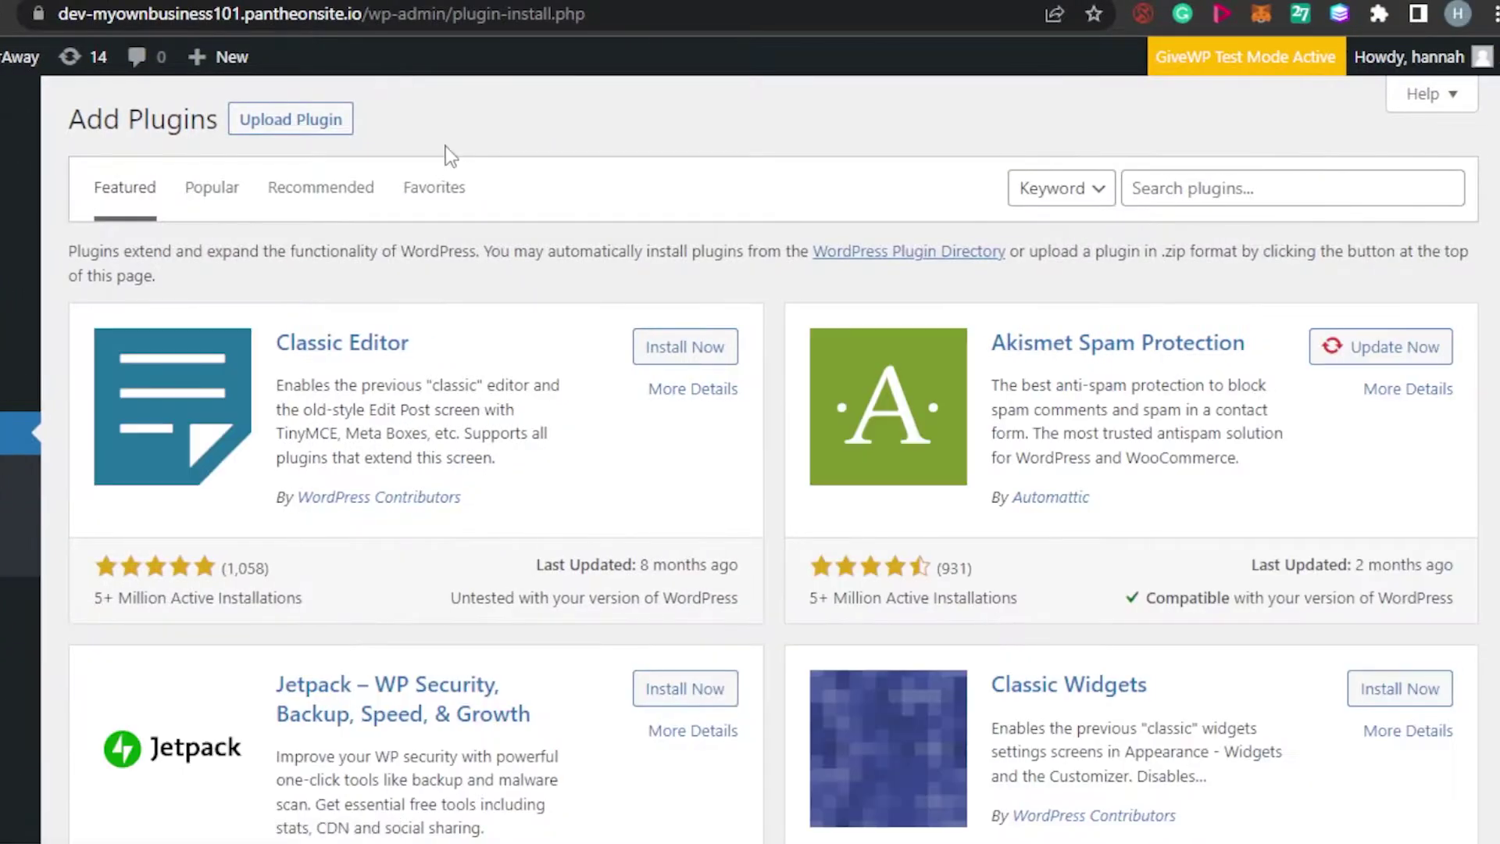
left_click(1192, 185)
type("hotel booking")
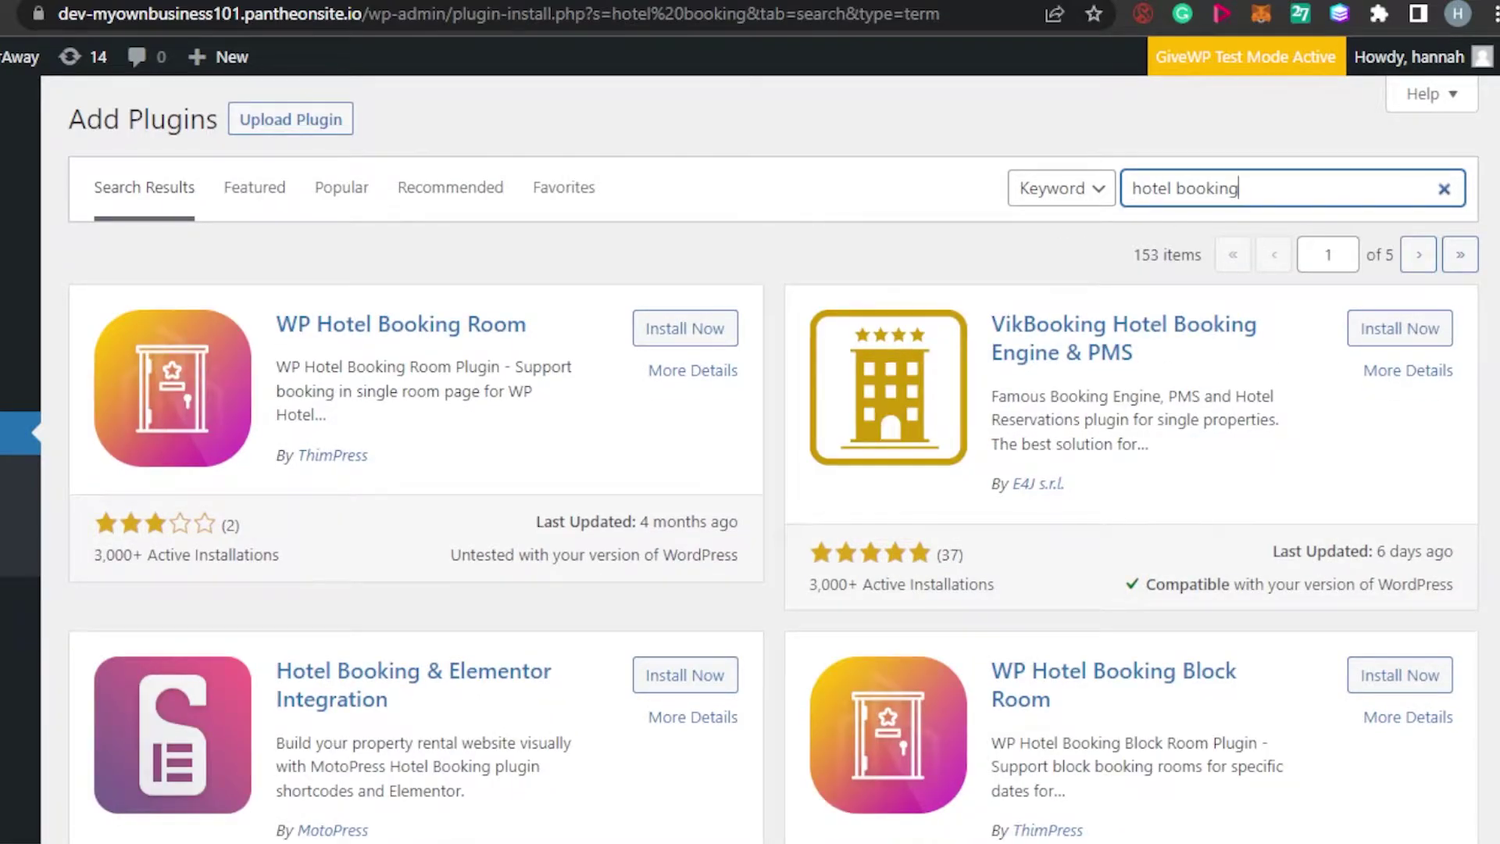
Compare the hotel booking plugins in the search results by description, rating, active installations and WordPress compatibility.
scroll(759, 460, "down", 8)
scroll(759, 460, "up", 8)
scroll(773, 457, "down", 10)
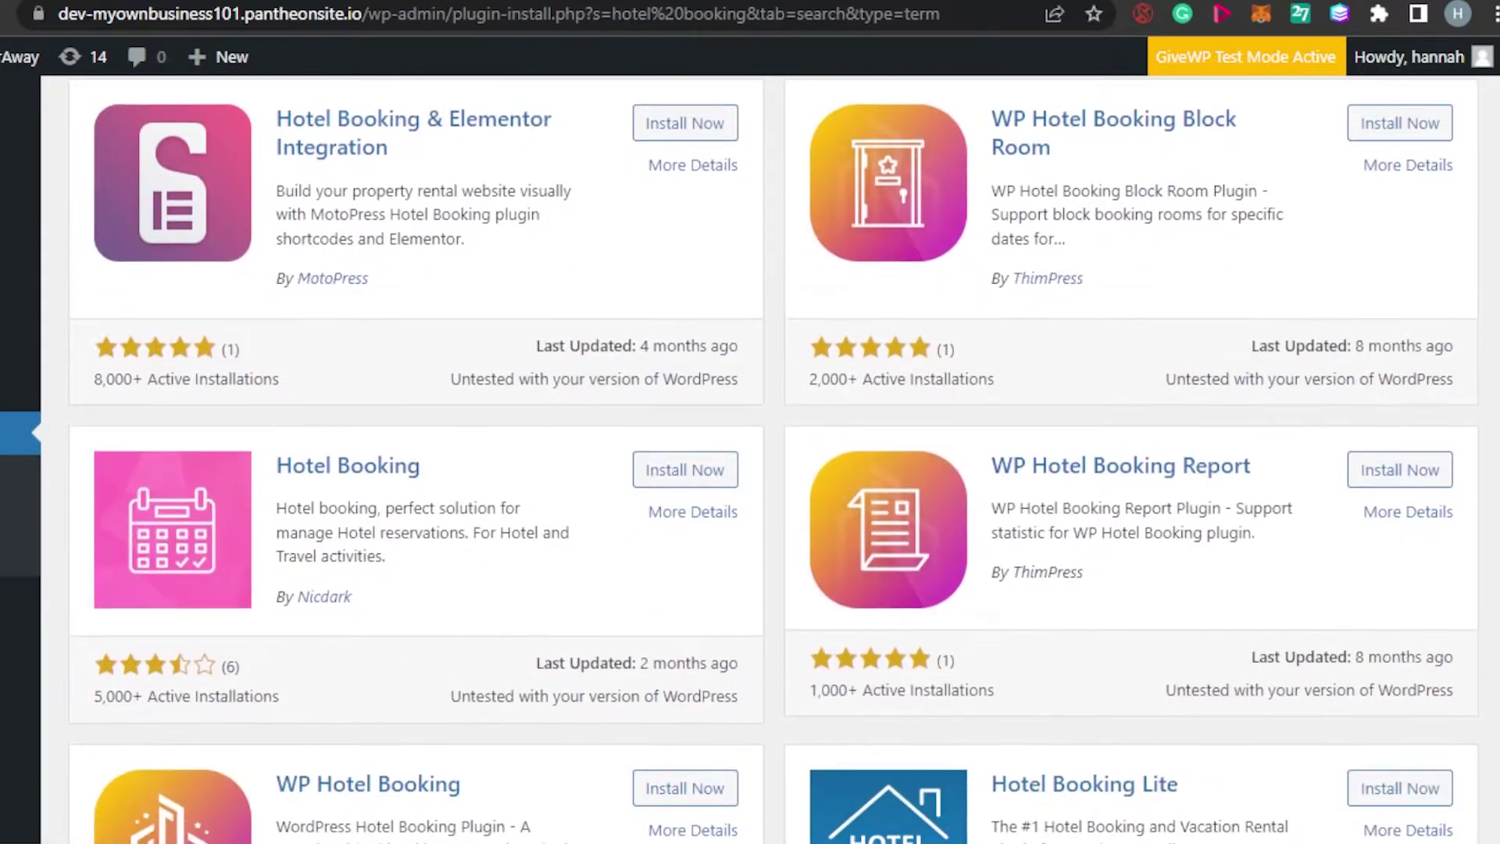
scroll(646, 128, "up", 15)
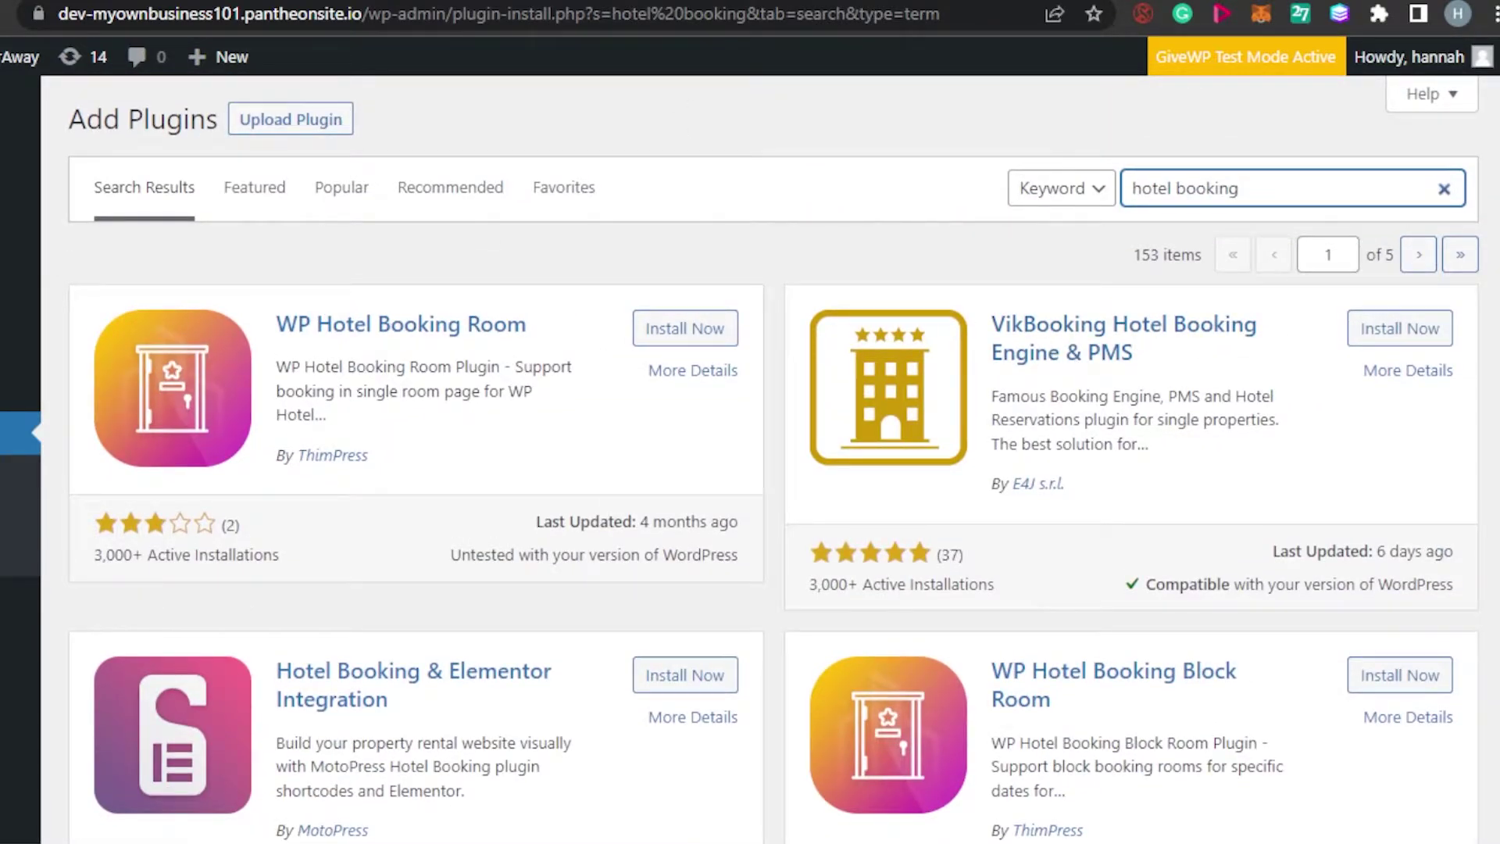
scroll(773, 459, "down", 10)
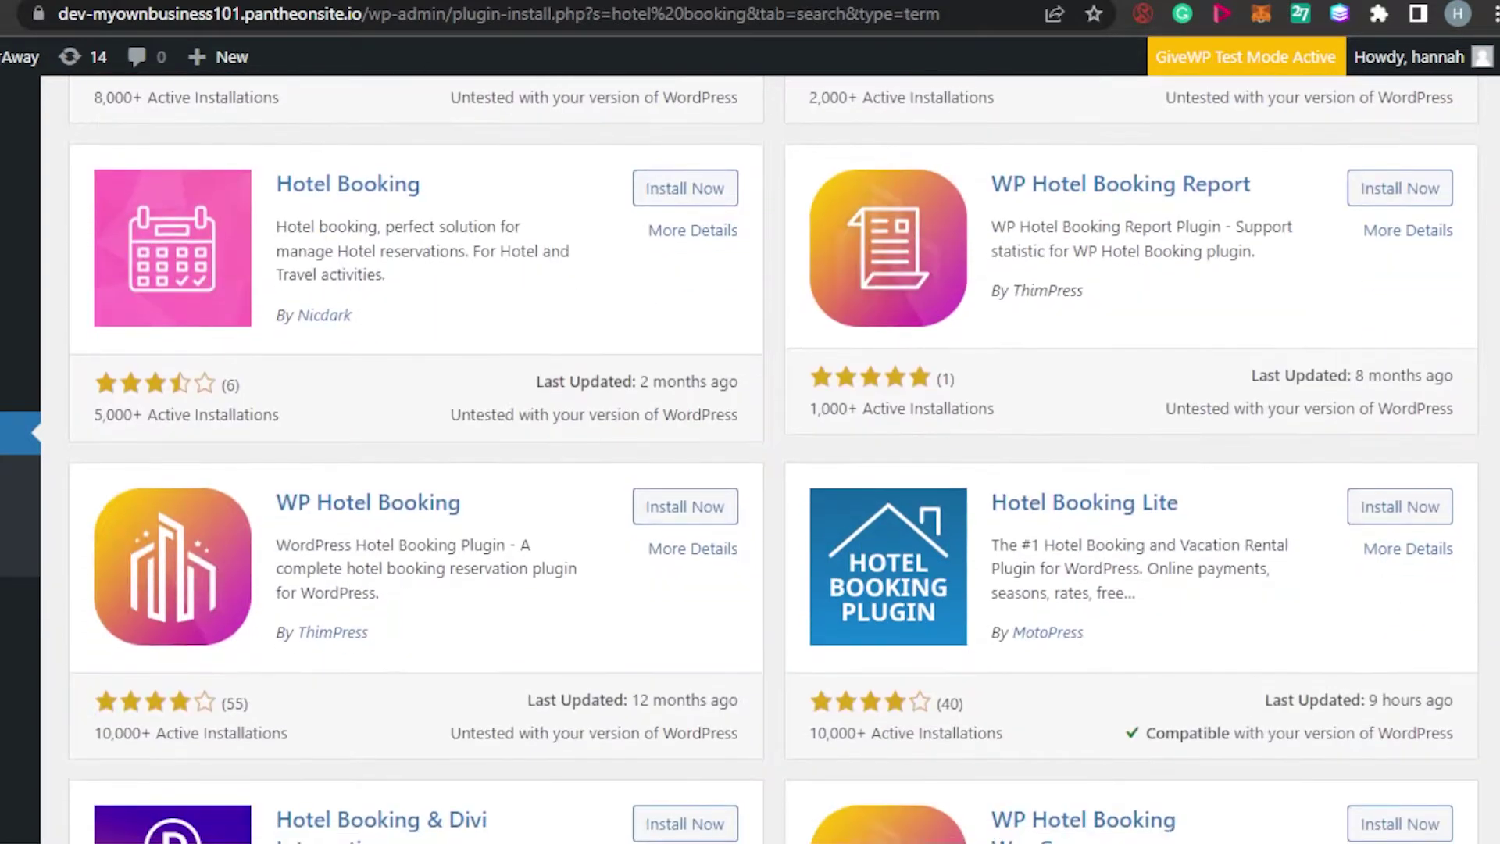
scroll(774, 460, "down", 6)
scroll(942, 349, "up", 4)
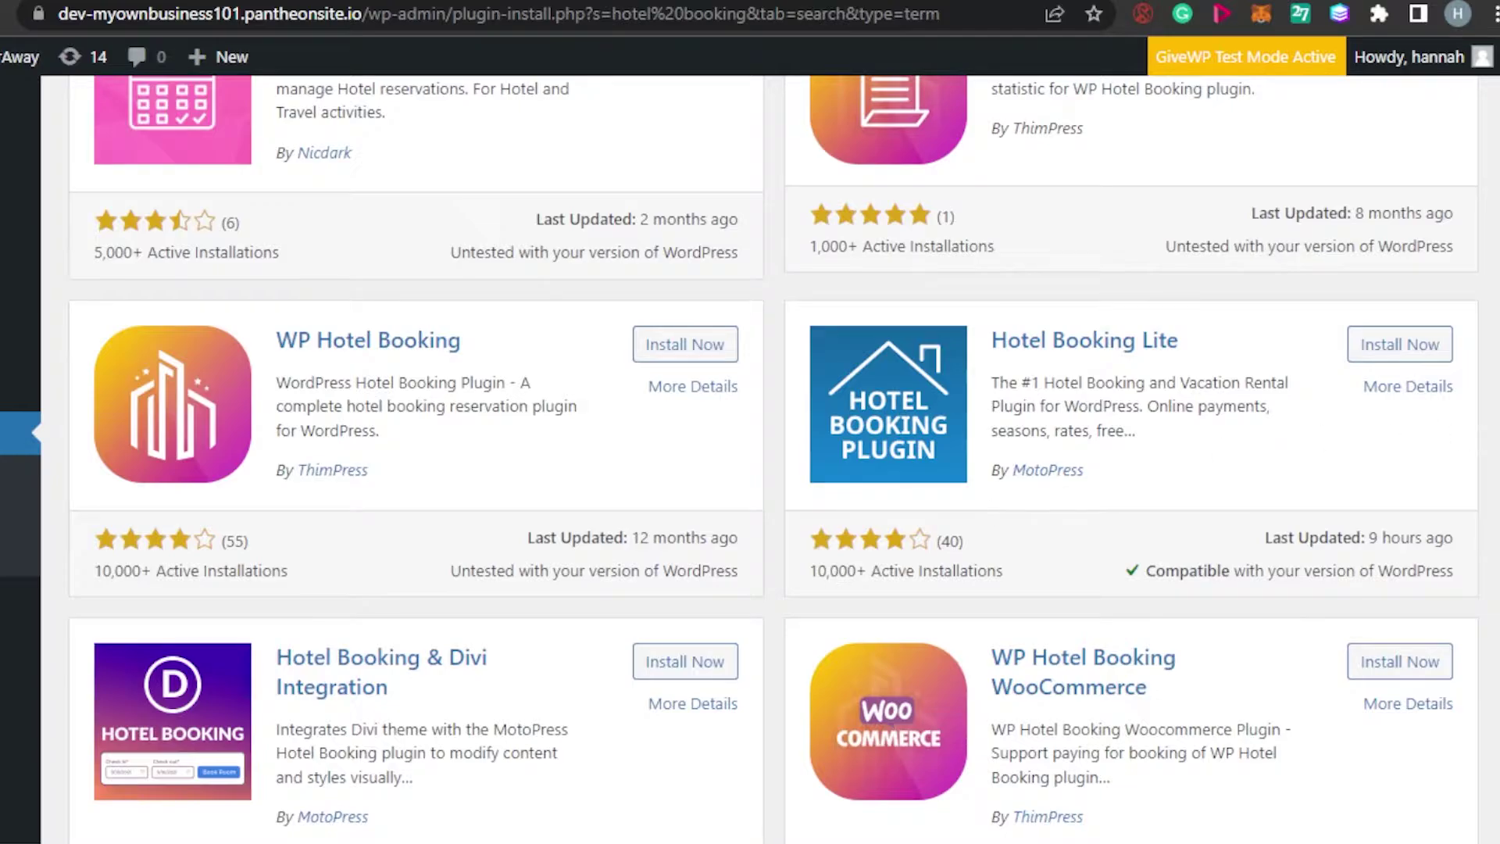
scroll(961, 435, "up", 4)
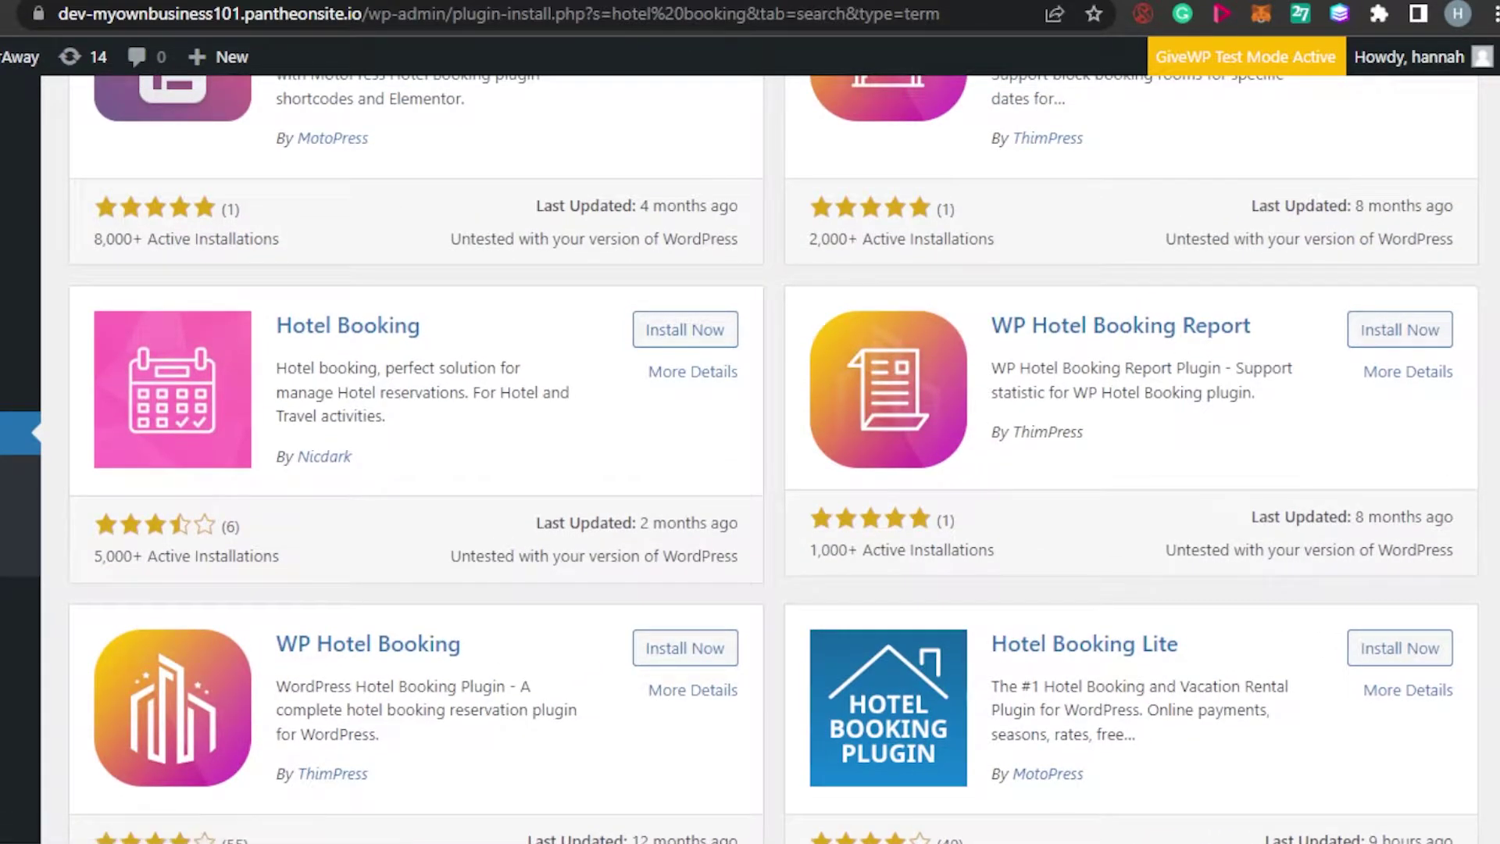
scroll(1351, 313, "up", 6)
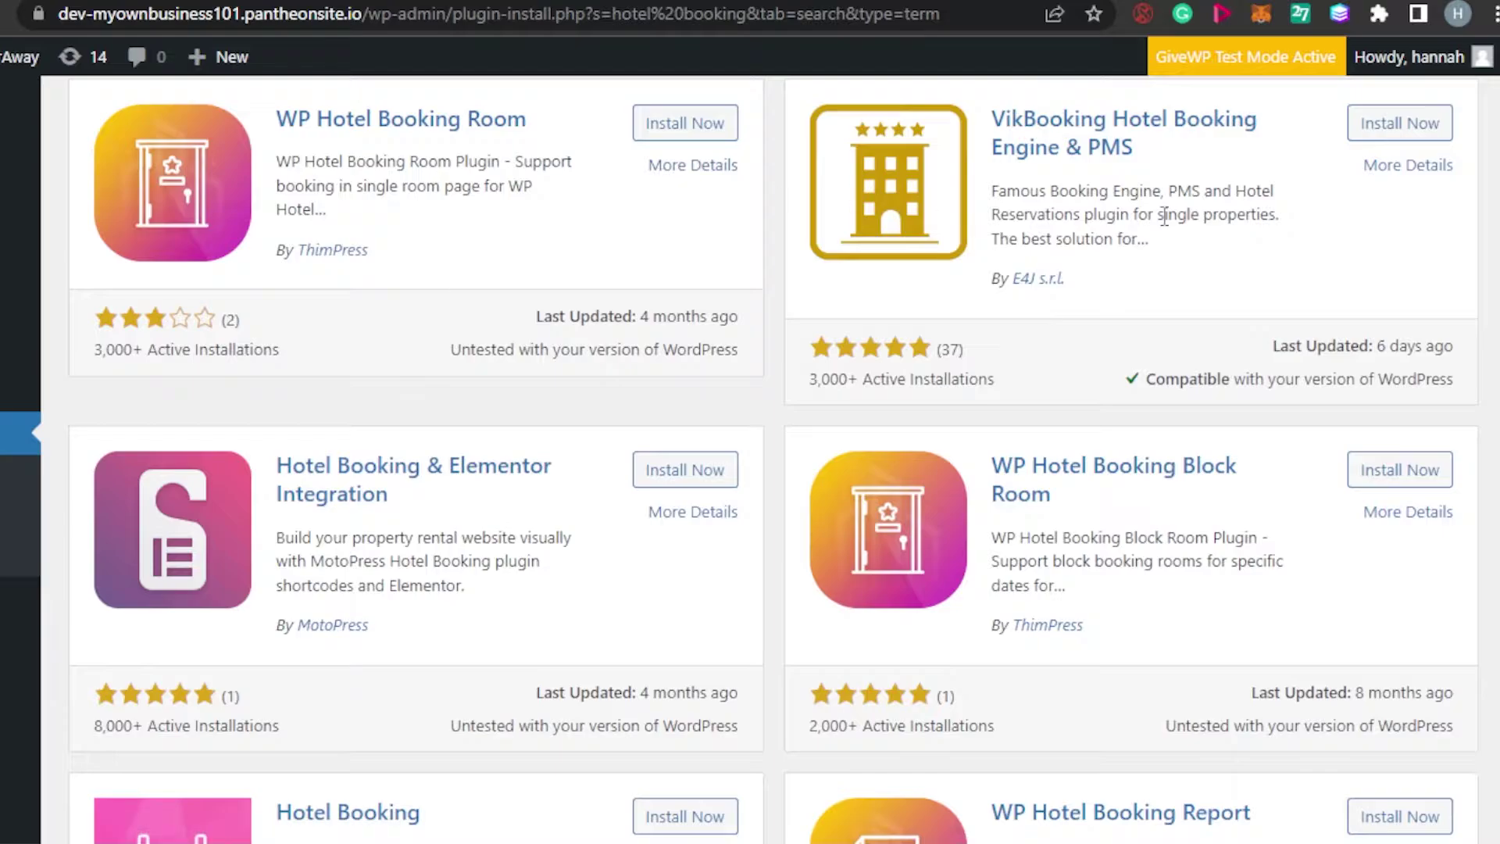
scroll(1409, 117, "up", 3)
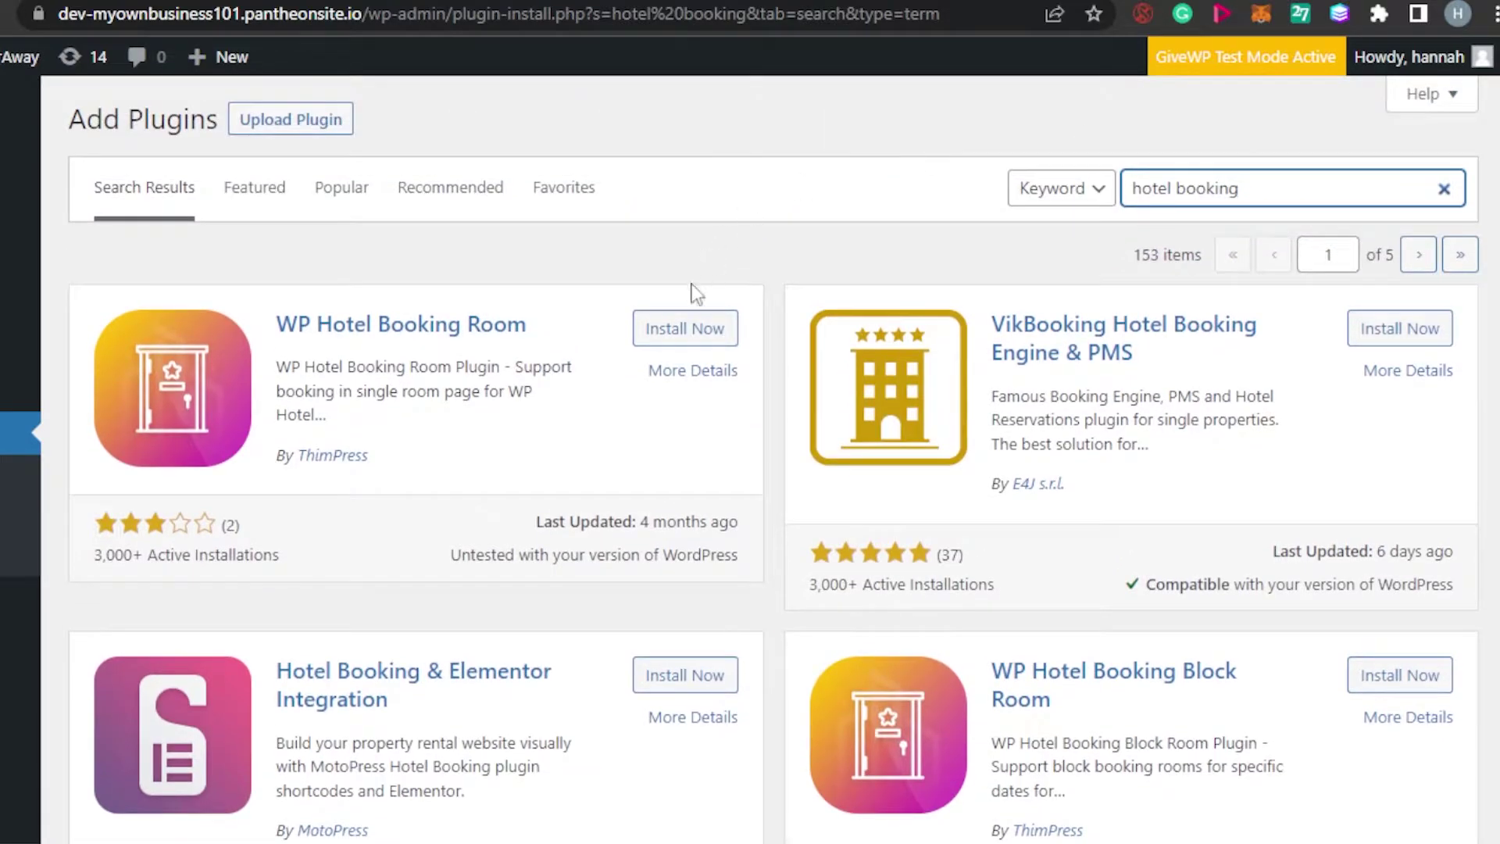
Install and activate the WP Hotel Booking Room plugin.
left_click(680, 328)
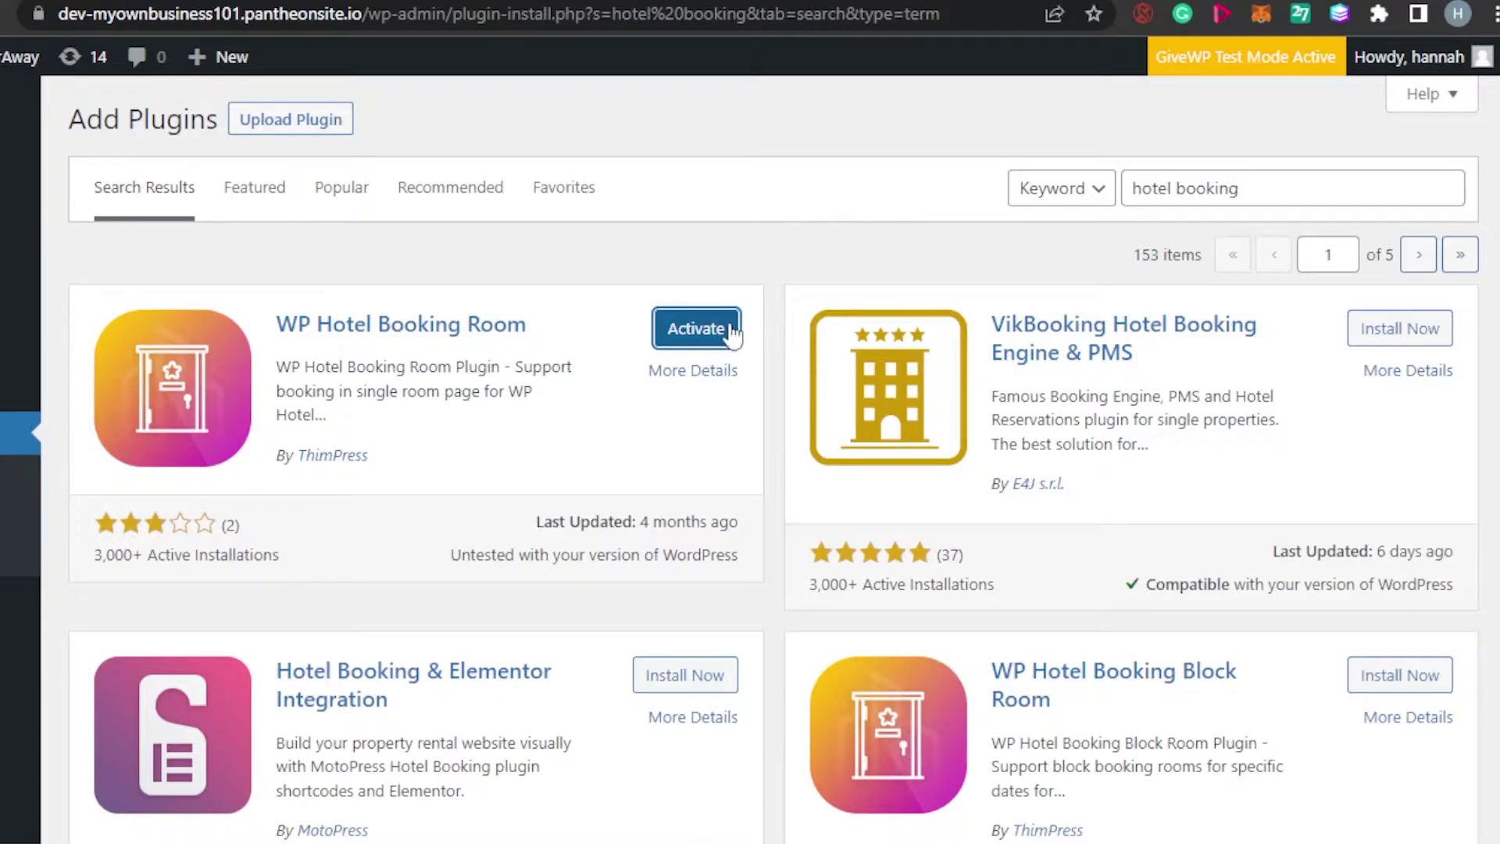
left_click(682, 336)
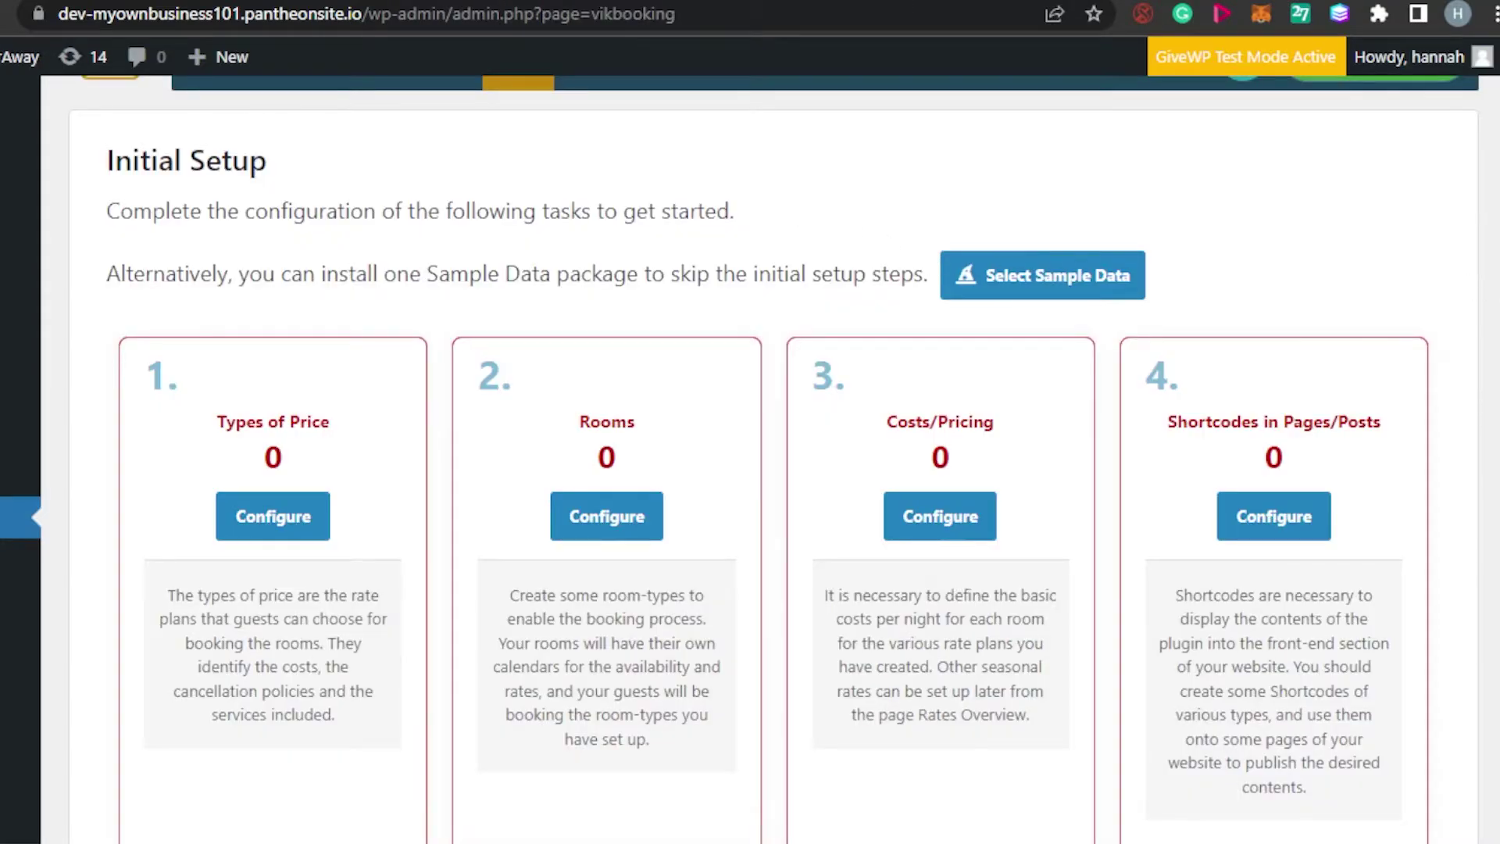
Open the Types of Price configuration from the Vik Booking initial setup and dismiss its wizard without creating the suggested rate plans.
scroll(774, 459, "up", 2)
scroll(765, 102, "up", 1)
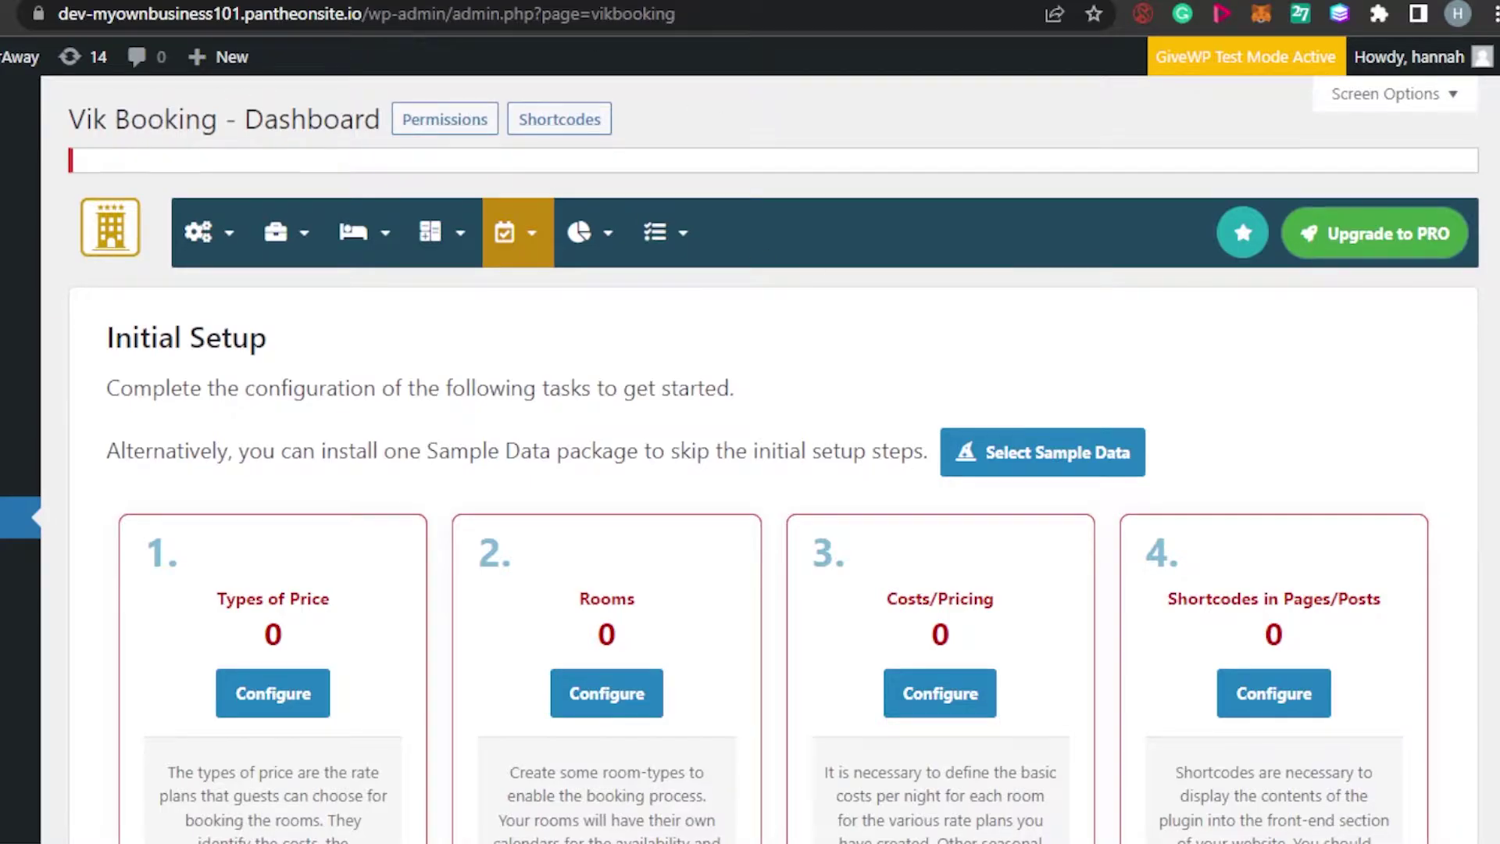
scroll(773, 459, "down", 4)
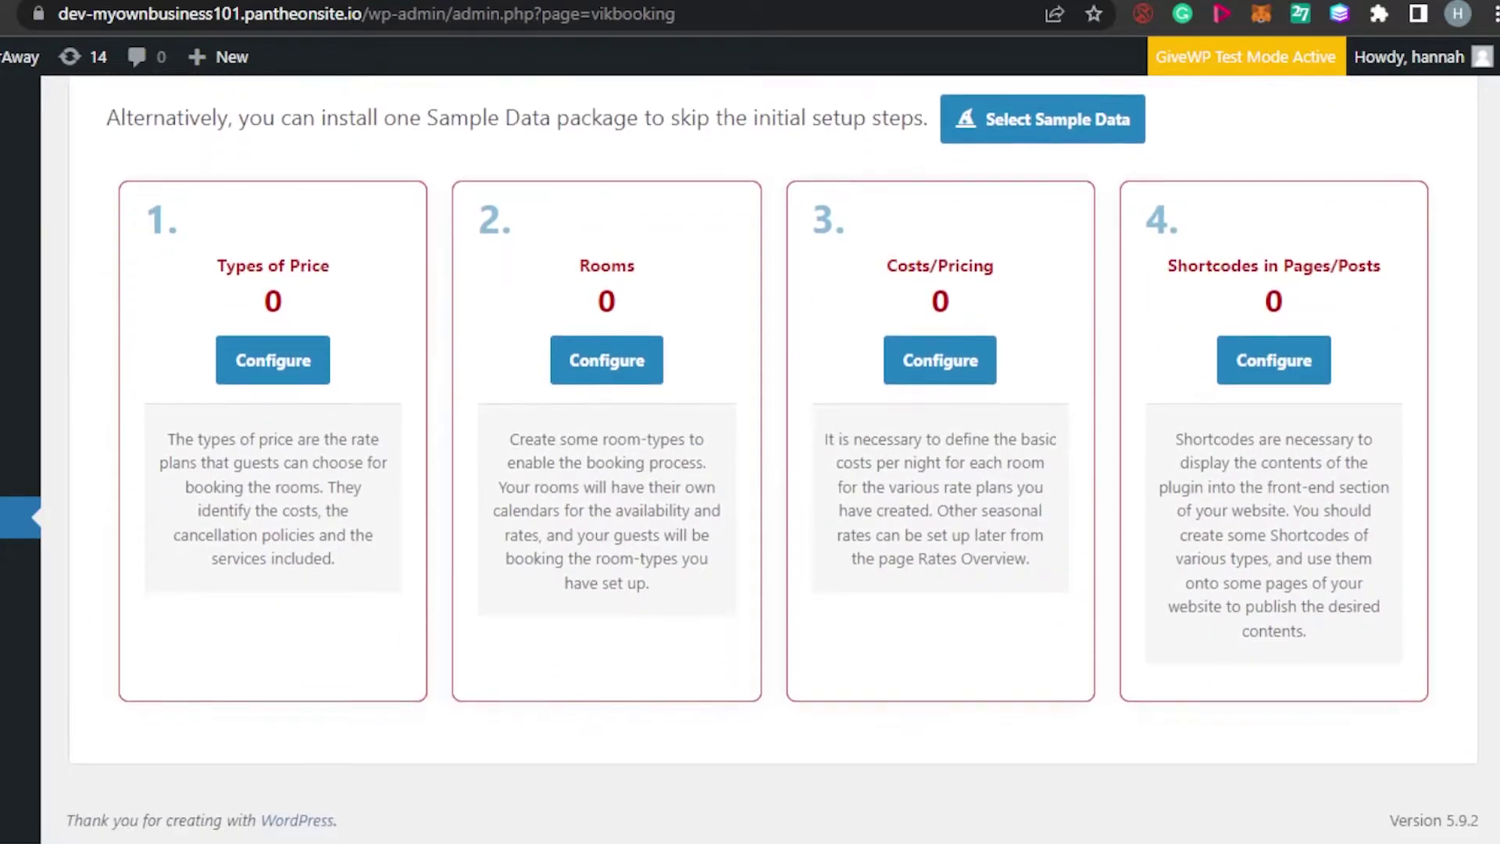
scroll(774, 459, "up", 4)
scroll(773, 459, "down", 4)
scroll(773, 460, "up", 3)
scroll(774, 459, "down", 2)
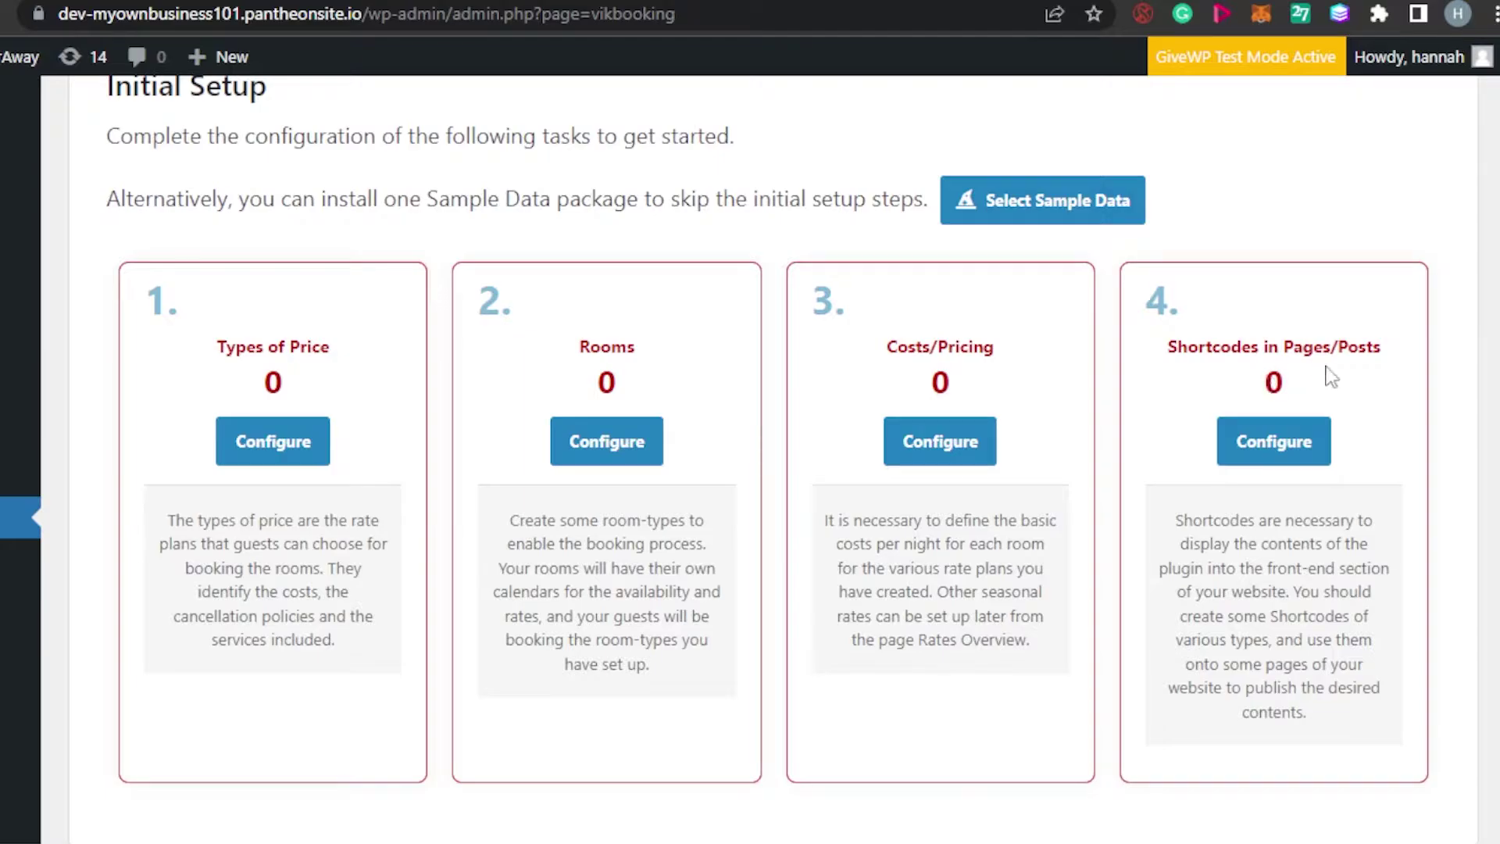
left_click(251, 460)
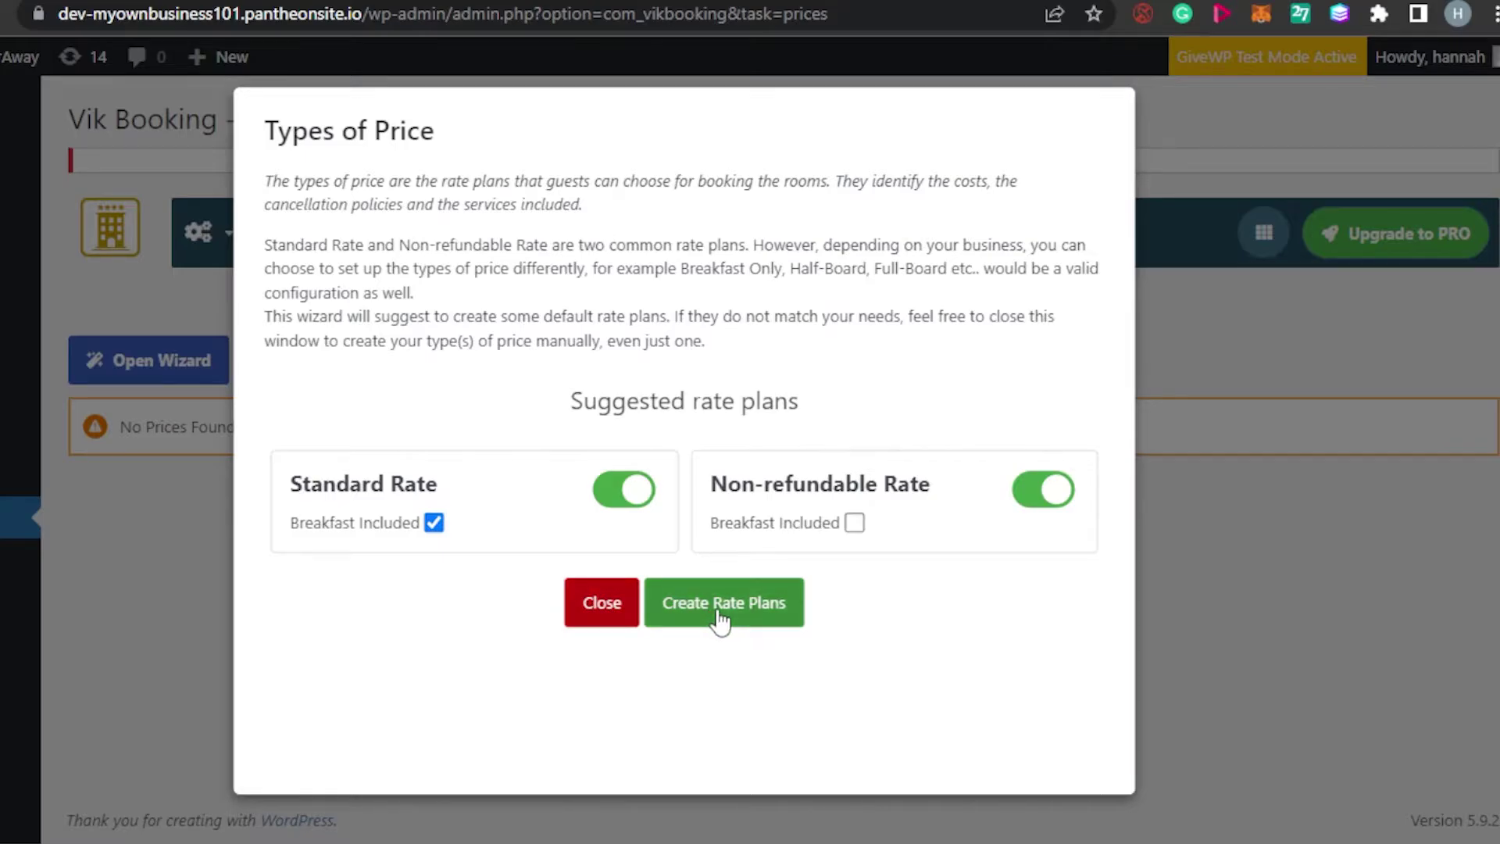
left_click(600, 604)
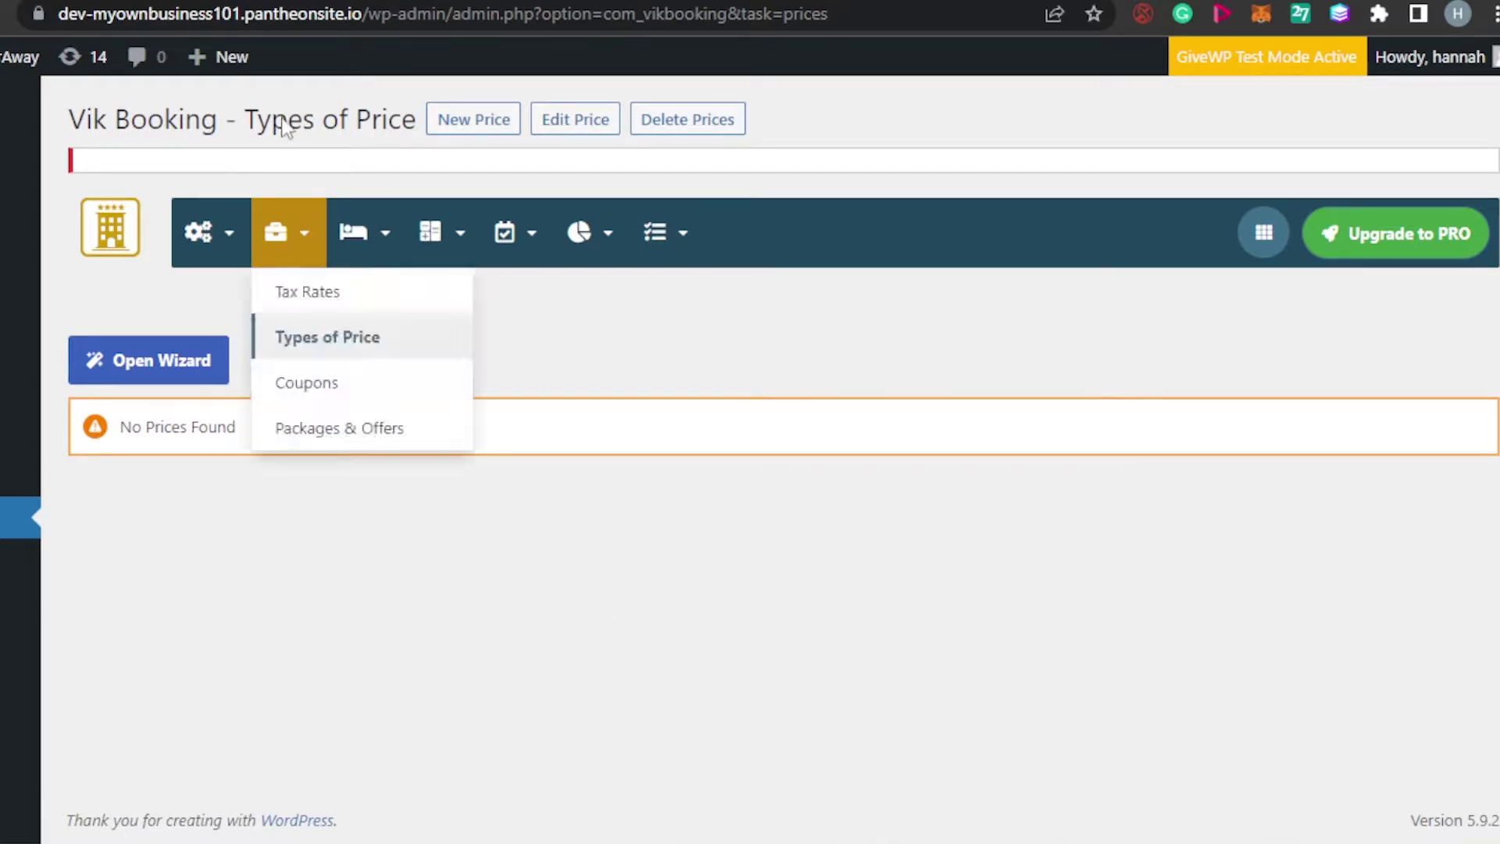
Review the Vik Booking options offered for settings, price types, rooms, rates, bookings, customers, statistics and reports.
mouse_move(269, 244)
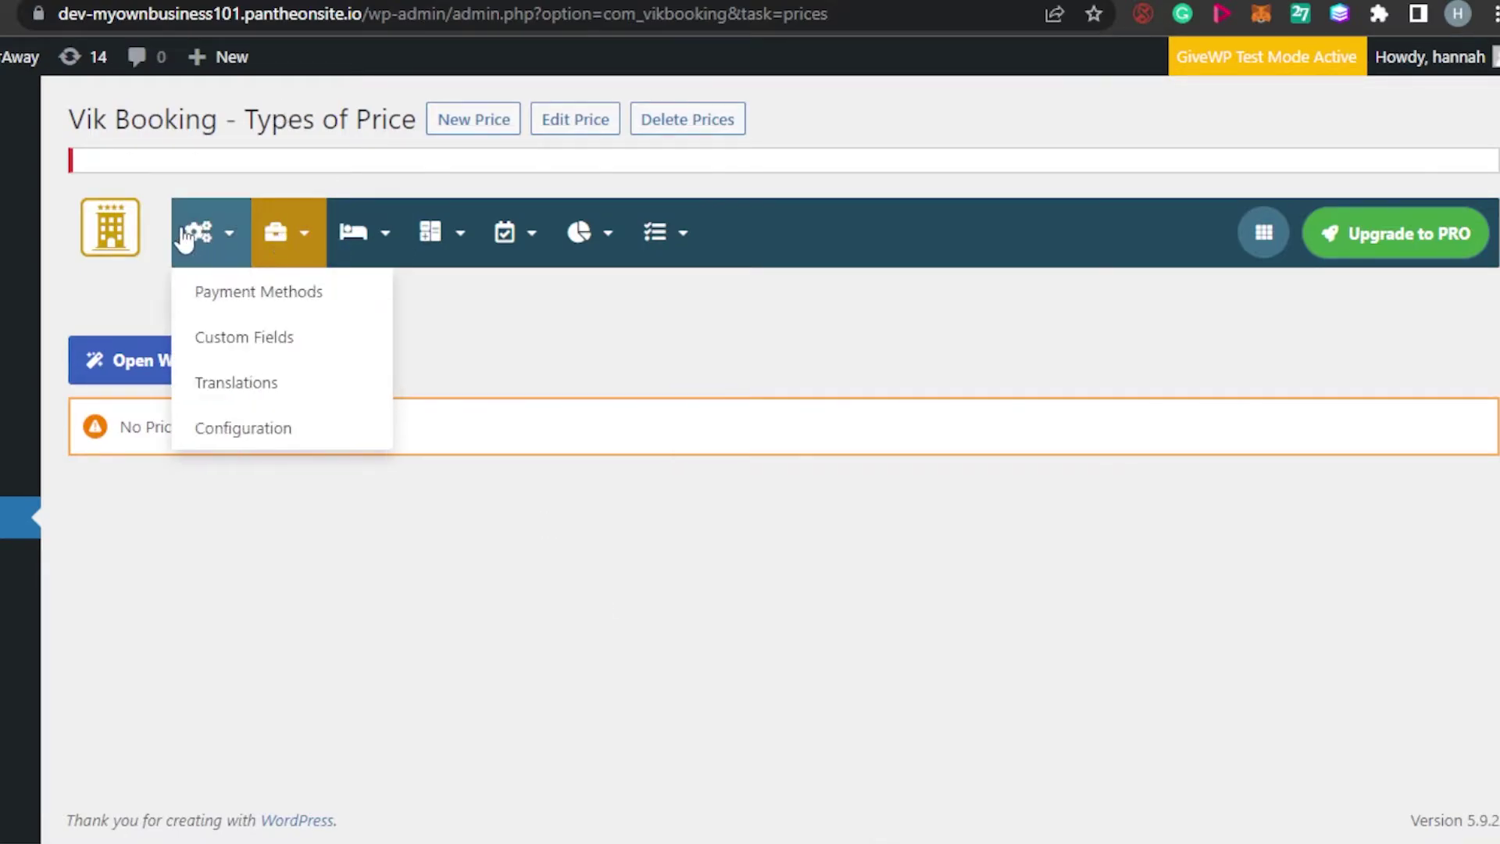
mouse_move(587, 243)
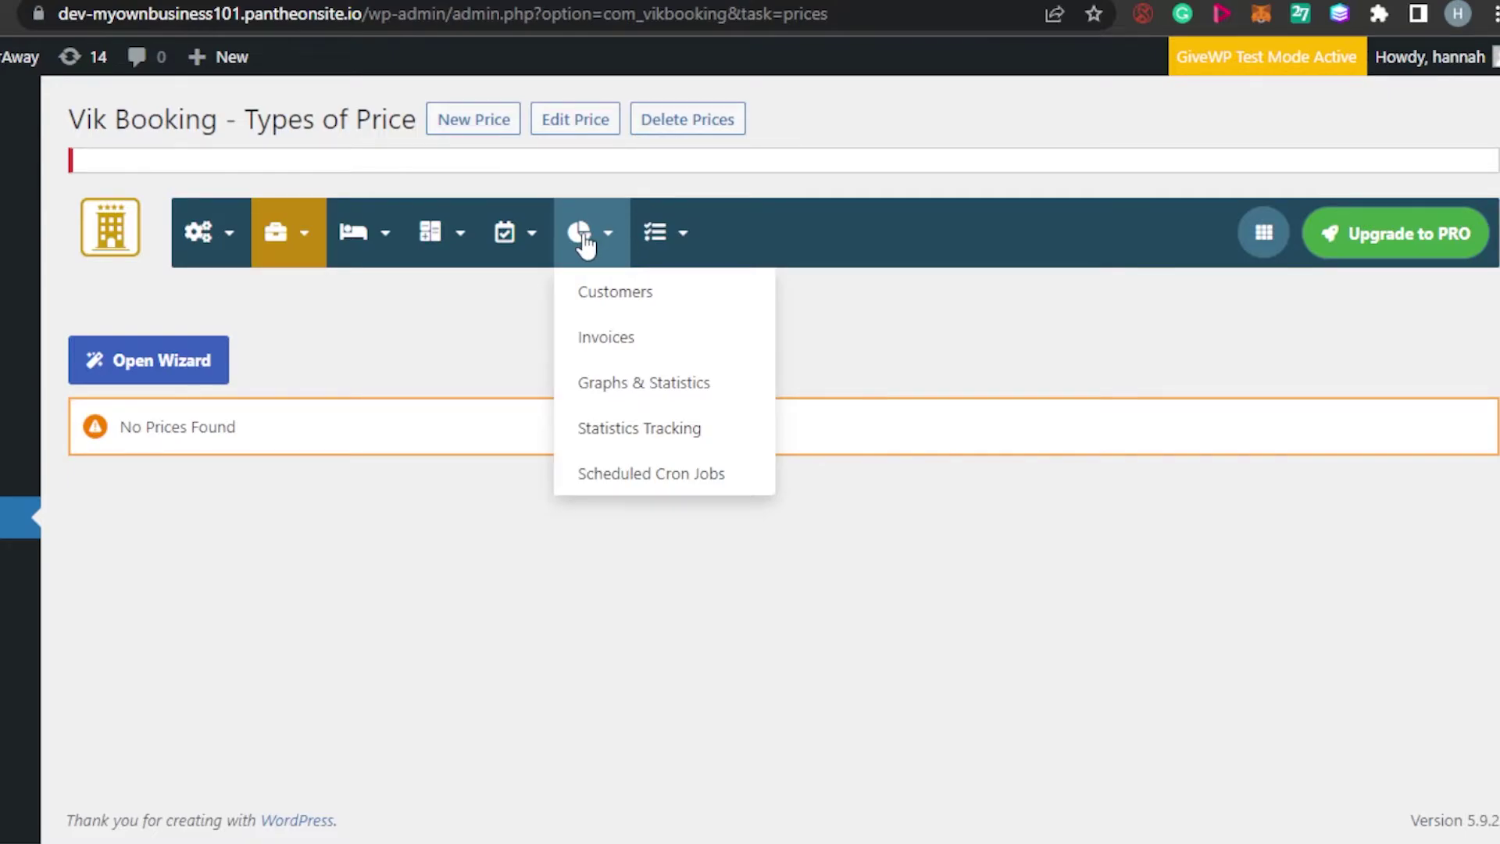
mouse_move(199, 245)
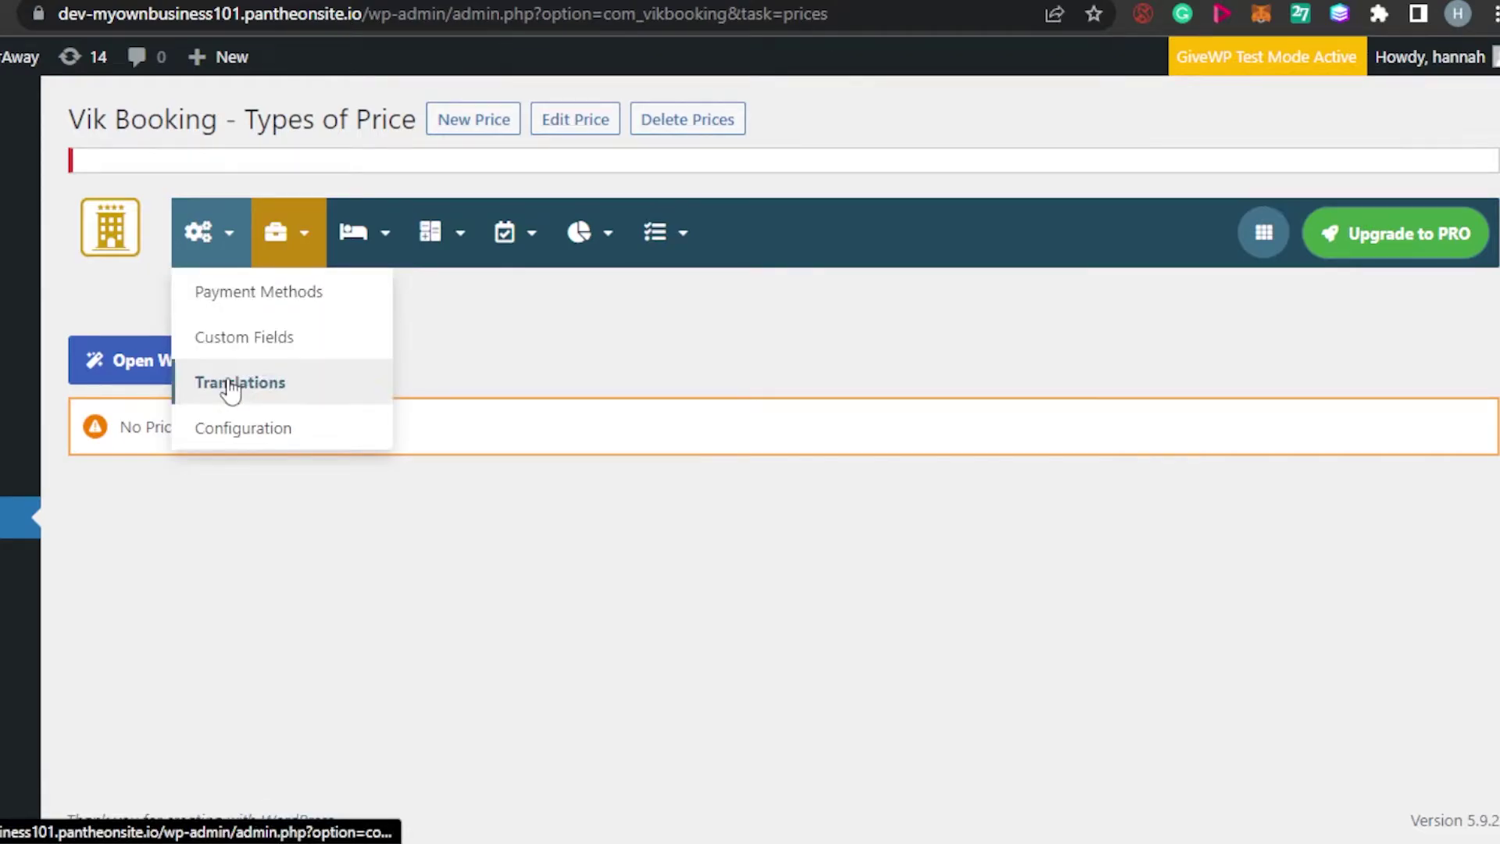
mouse_move(301, 247)
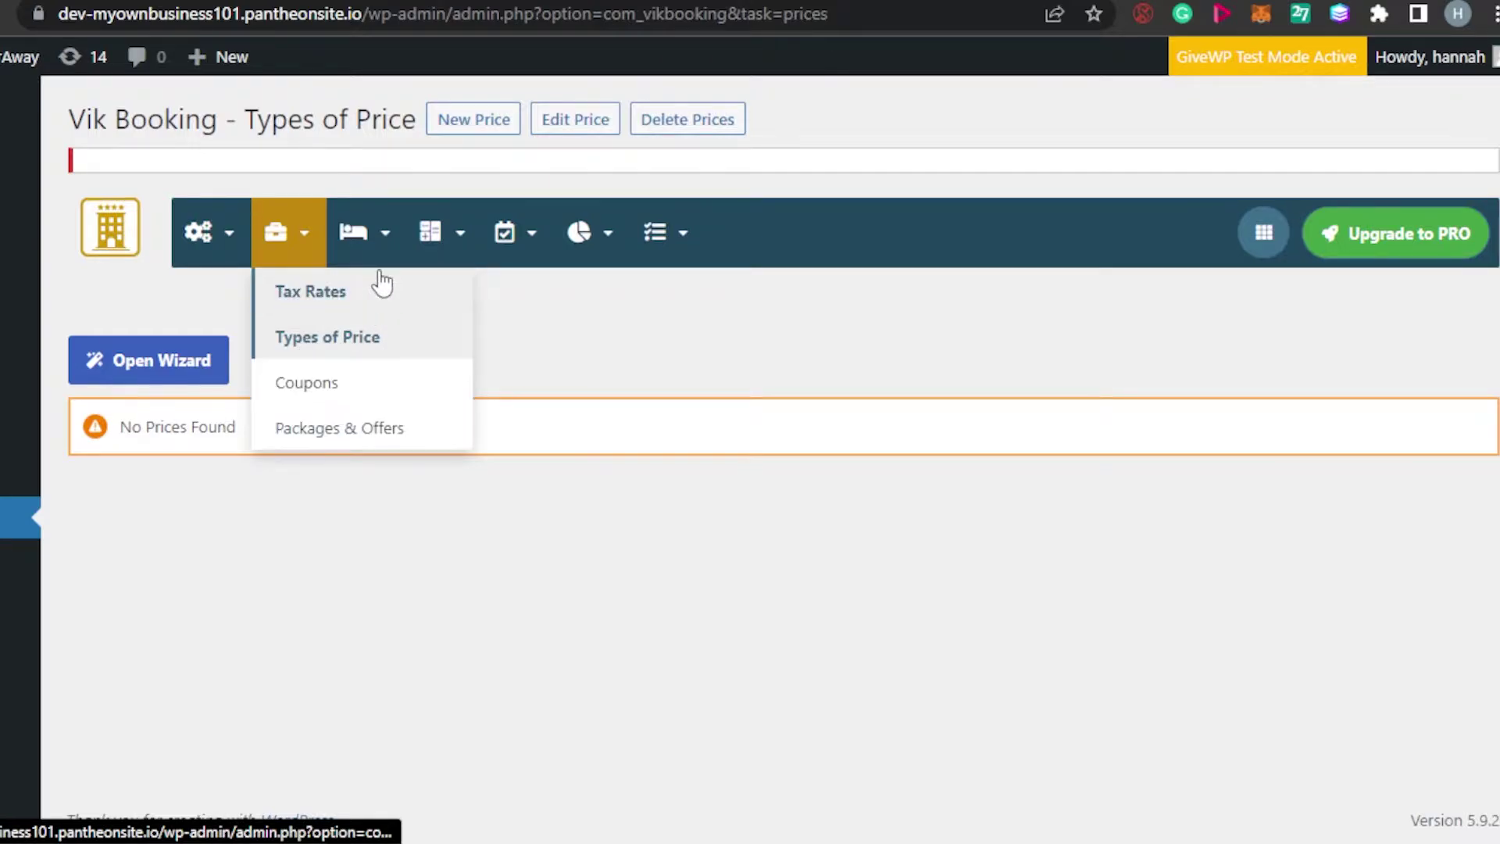
mouse_move(378, 245)
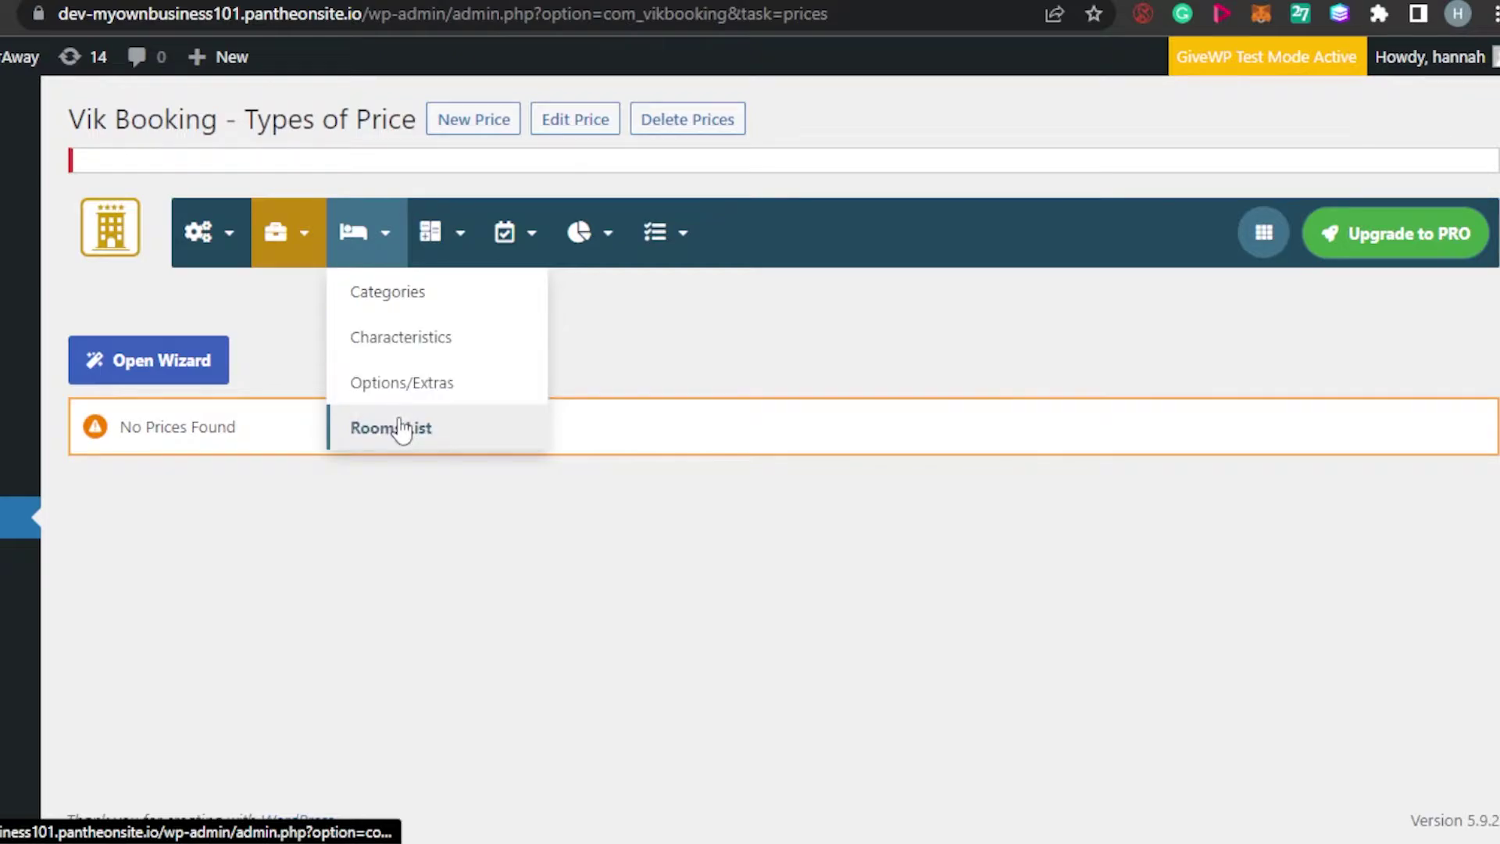
mouse_move(436, 251)
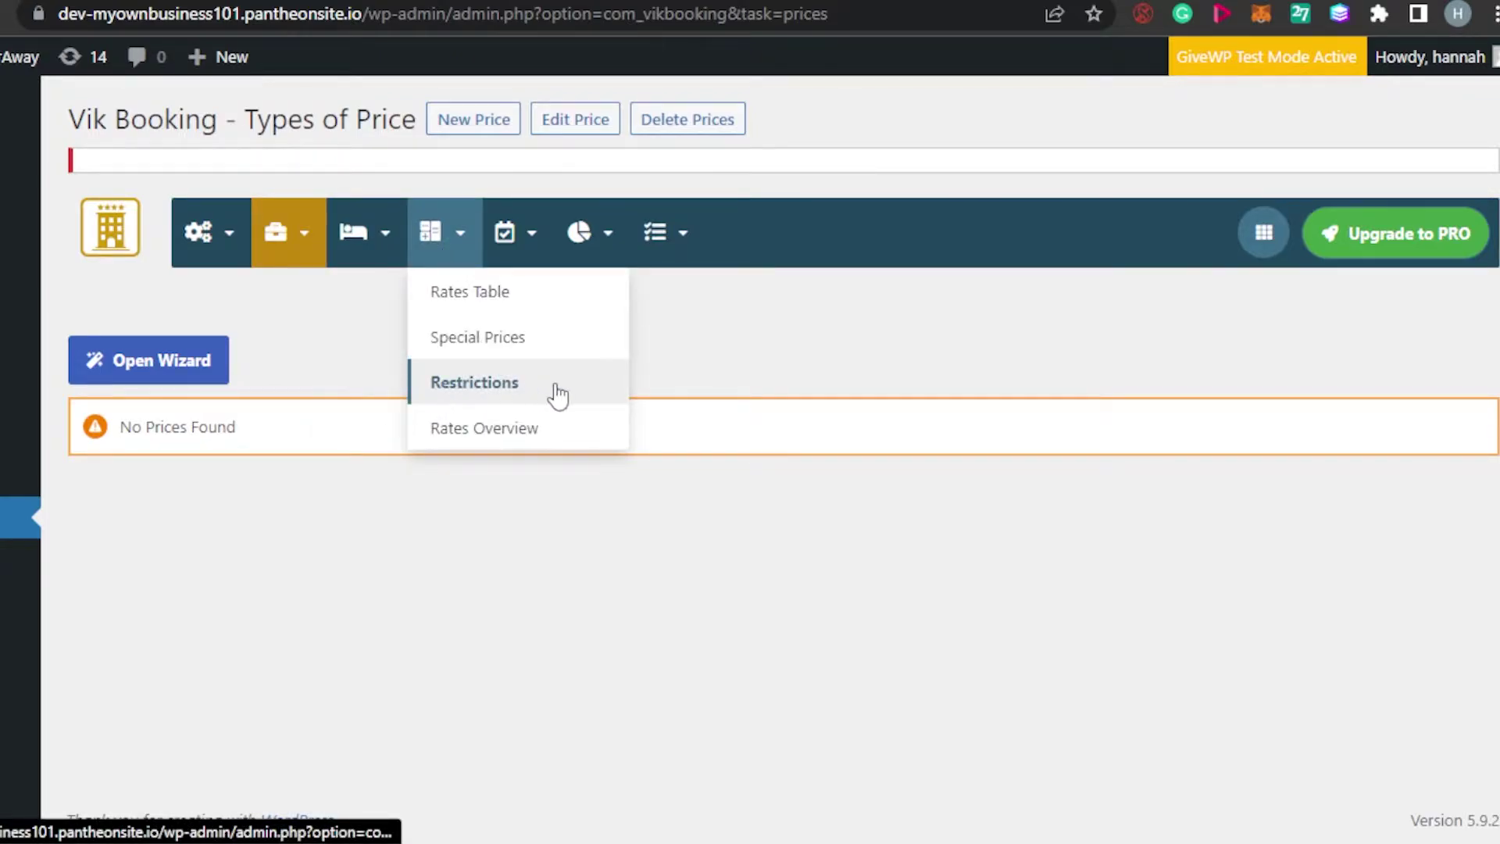
mouse_move(515, 242)
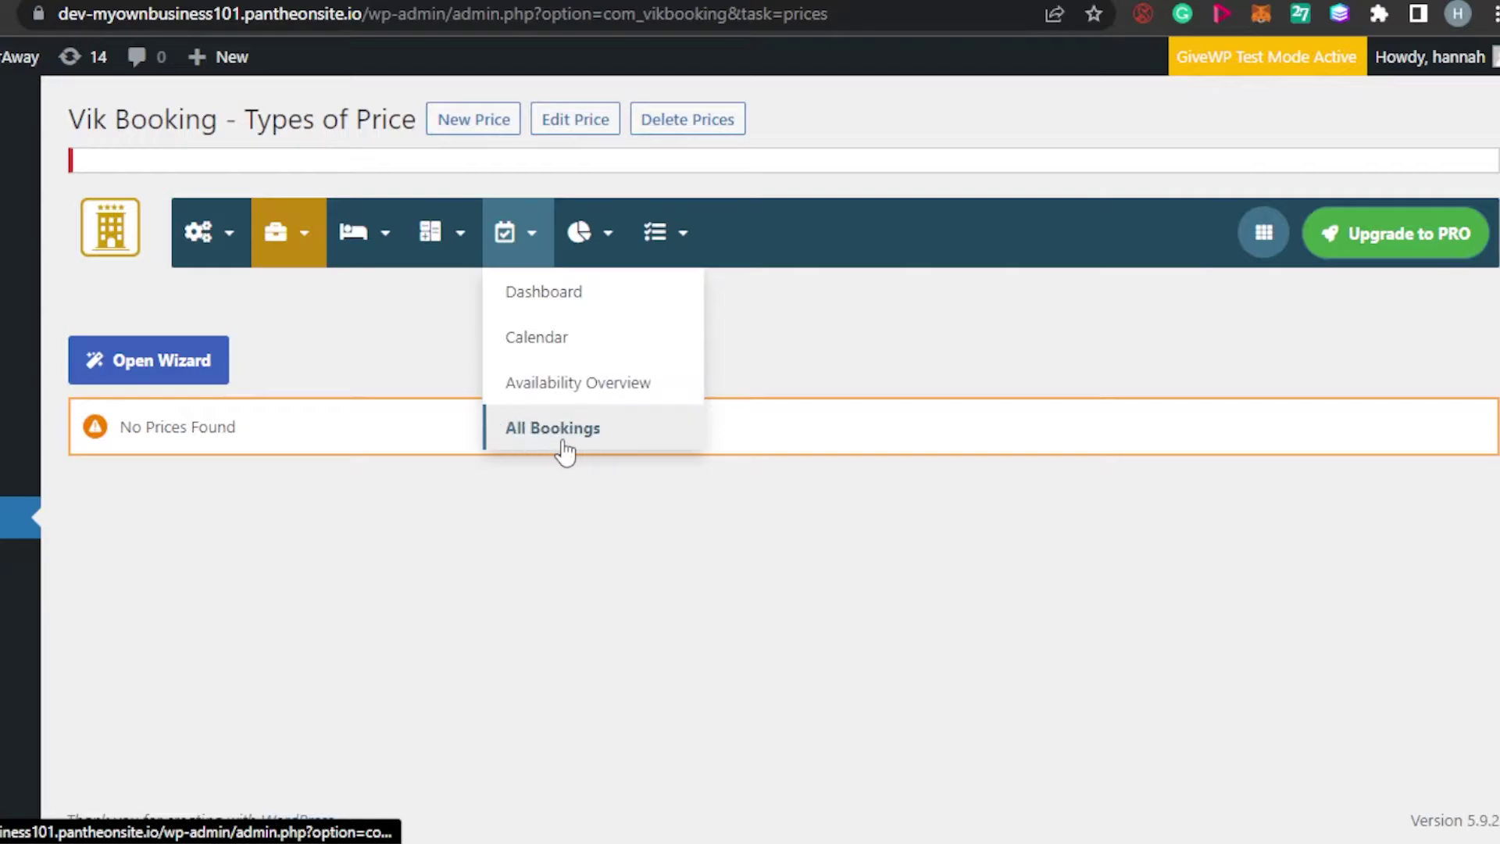
mouse_move(603, 246)
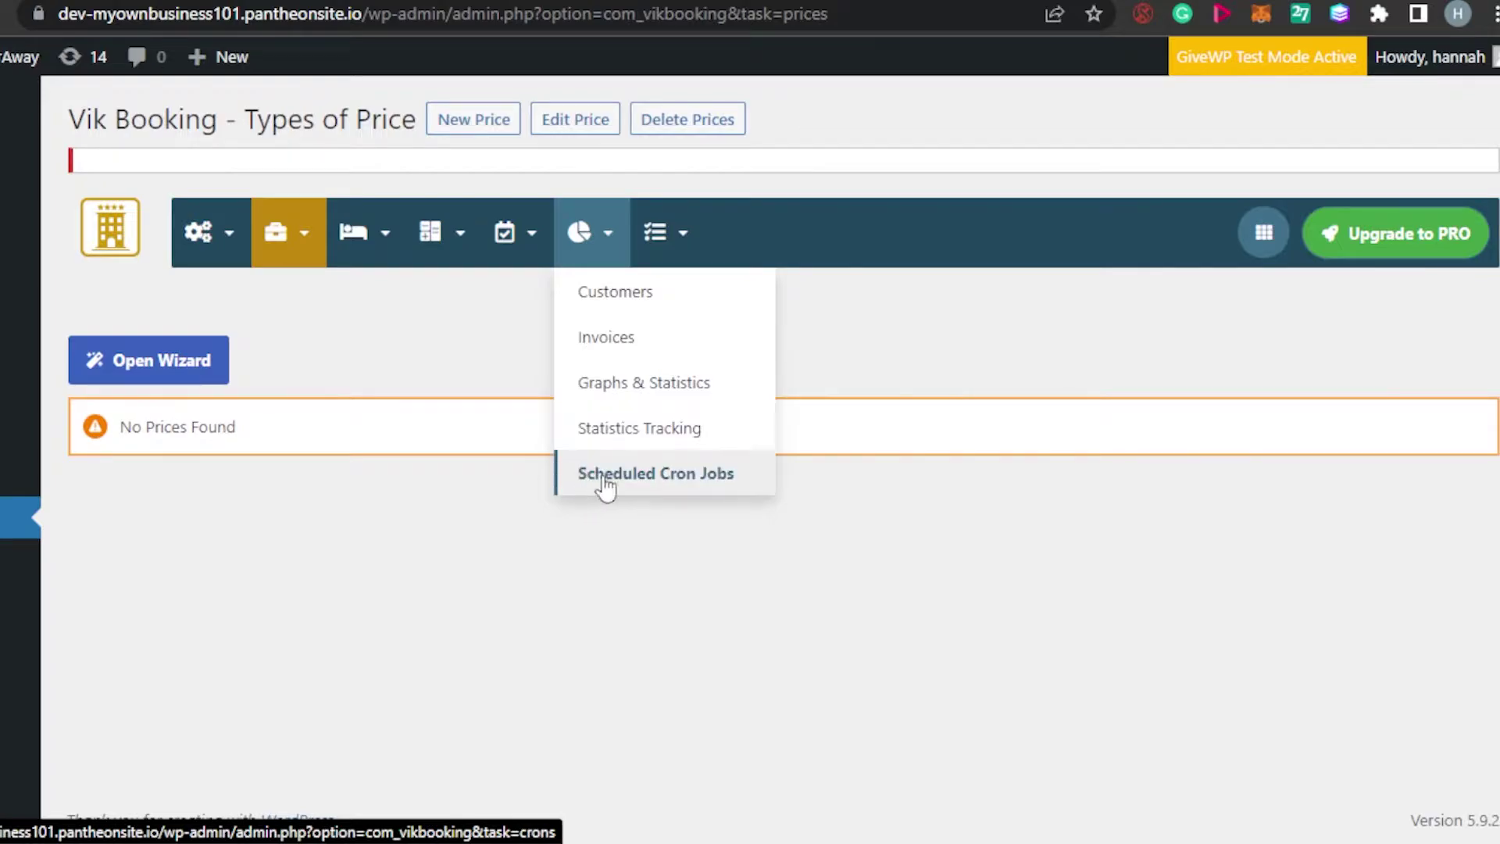
mouse_move(660, 232)
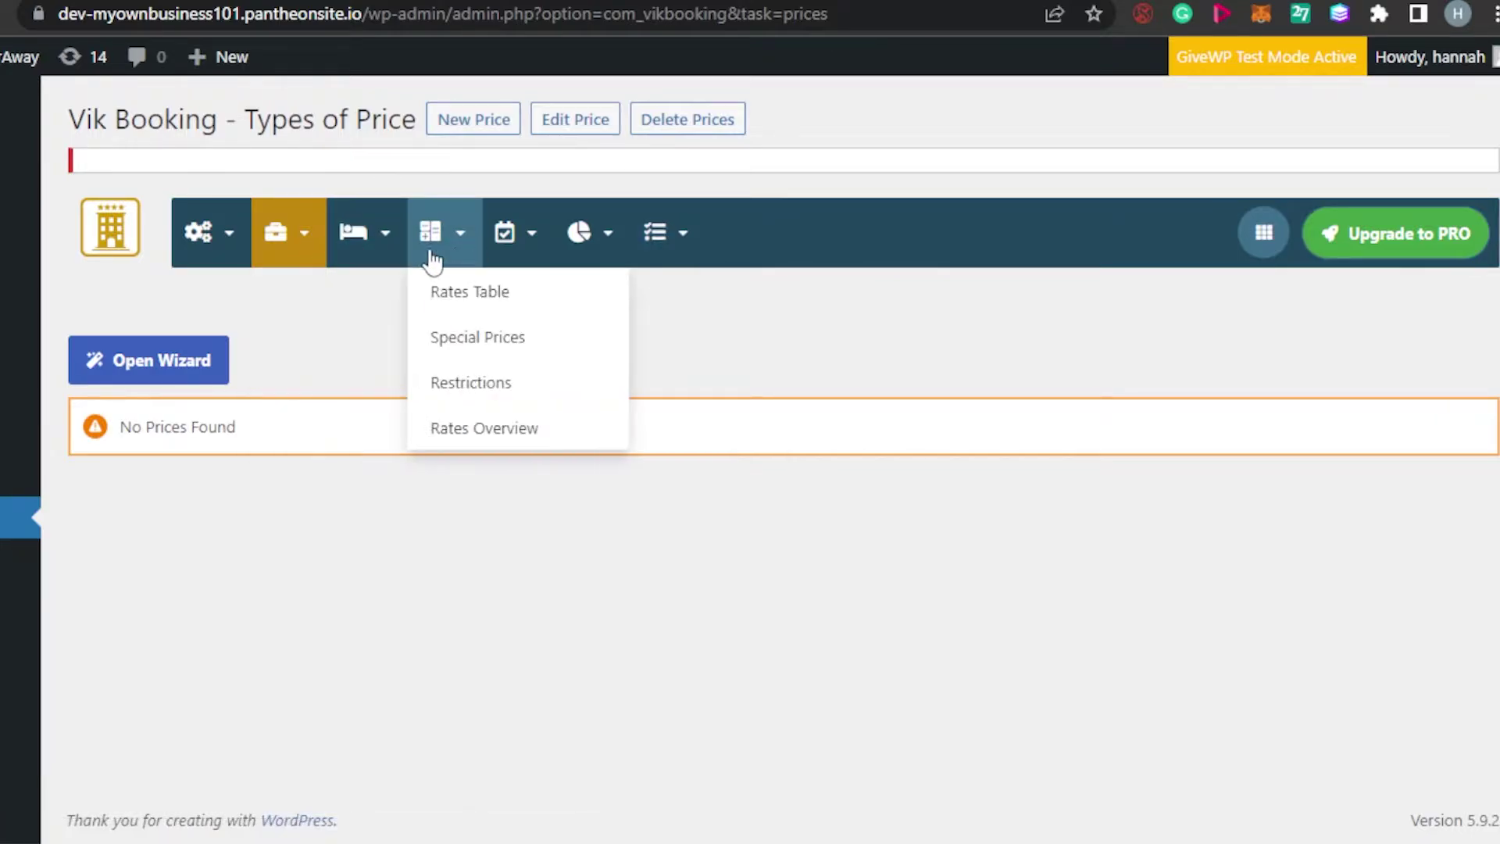
mouse_move(657, 269)
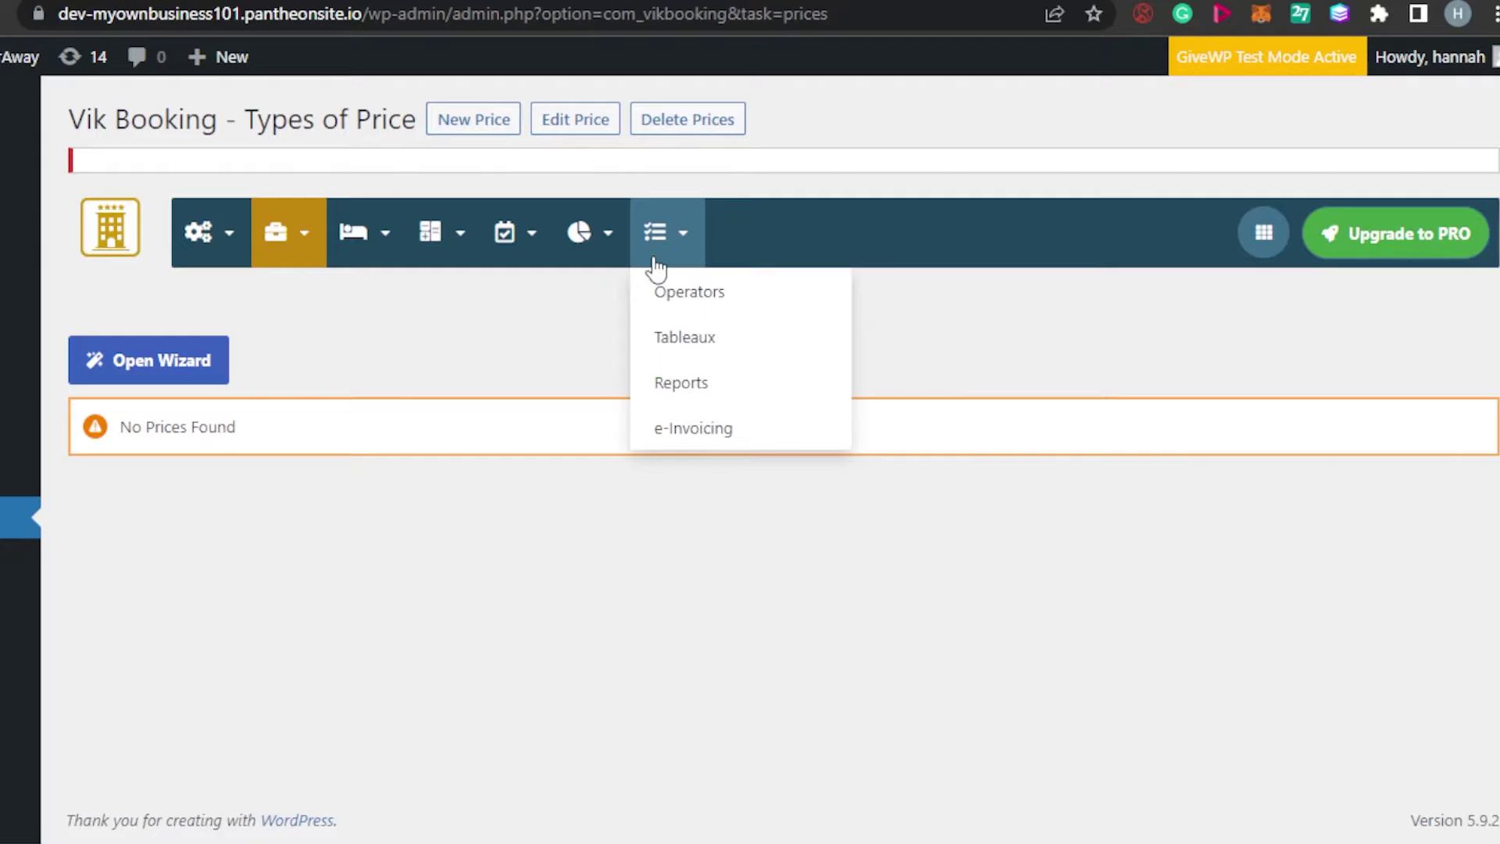
Start a new room category named VIP with the description "This is a VIP room with a lot of facilities".
mouse_move(244, 221)
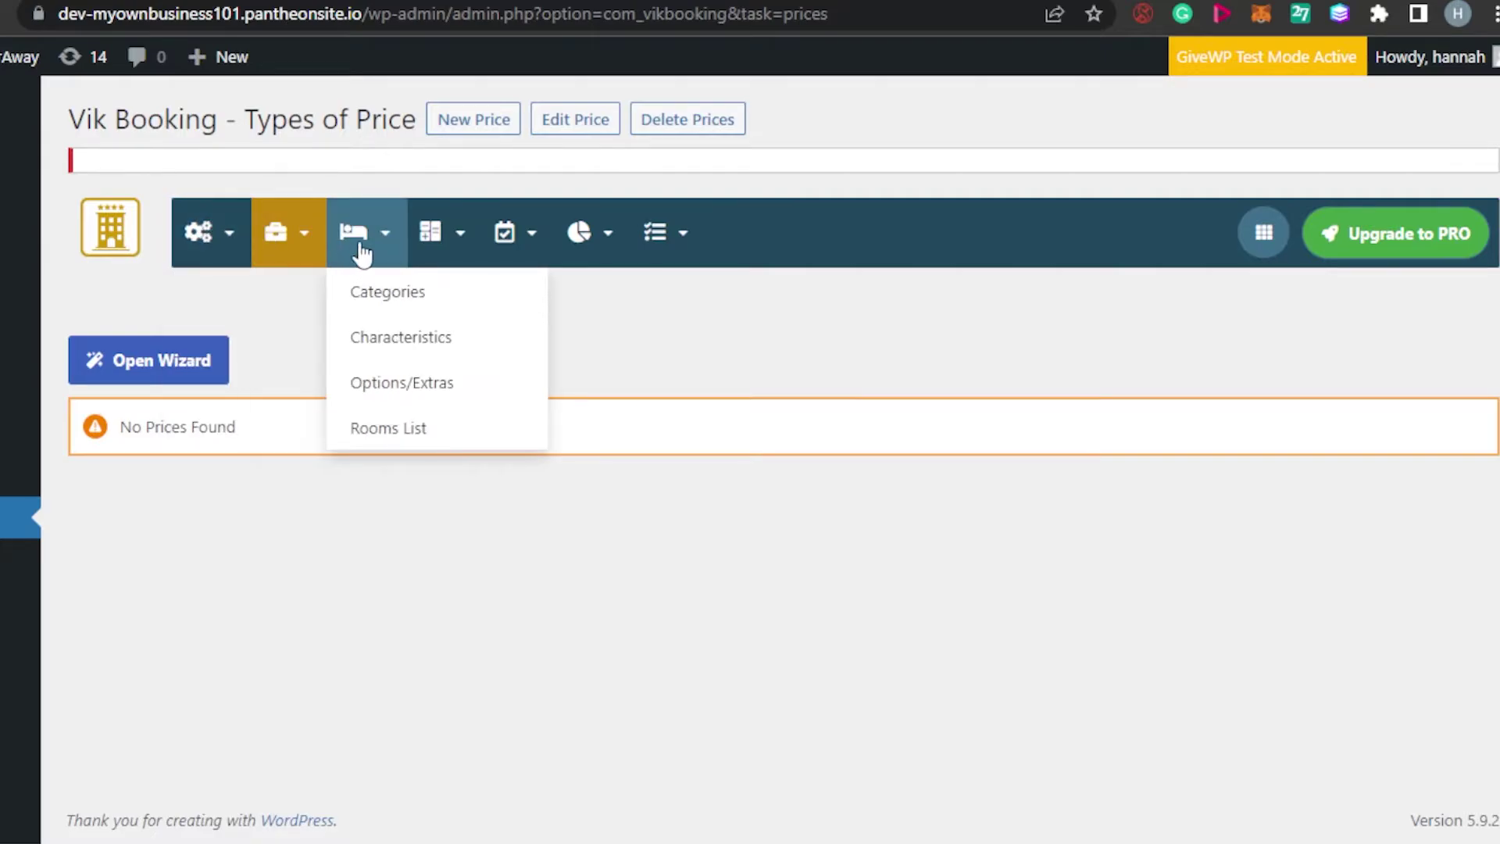
left_click(404, 311)
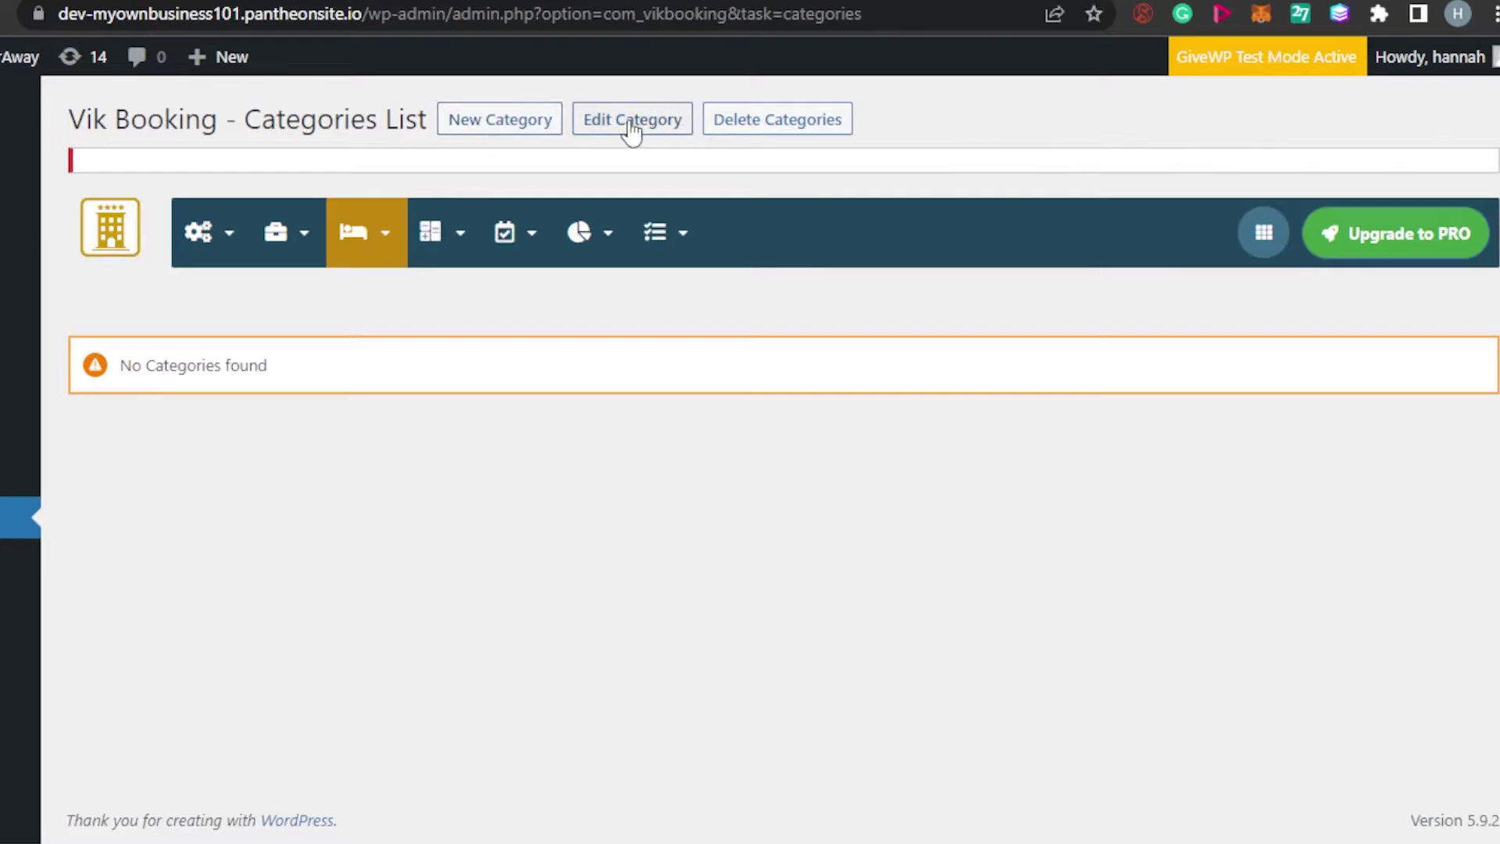
left_click(505, 121)
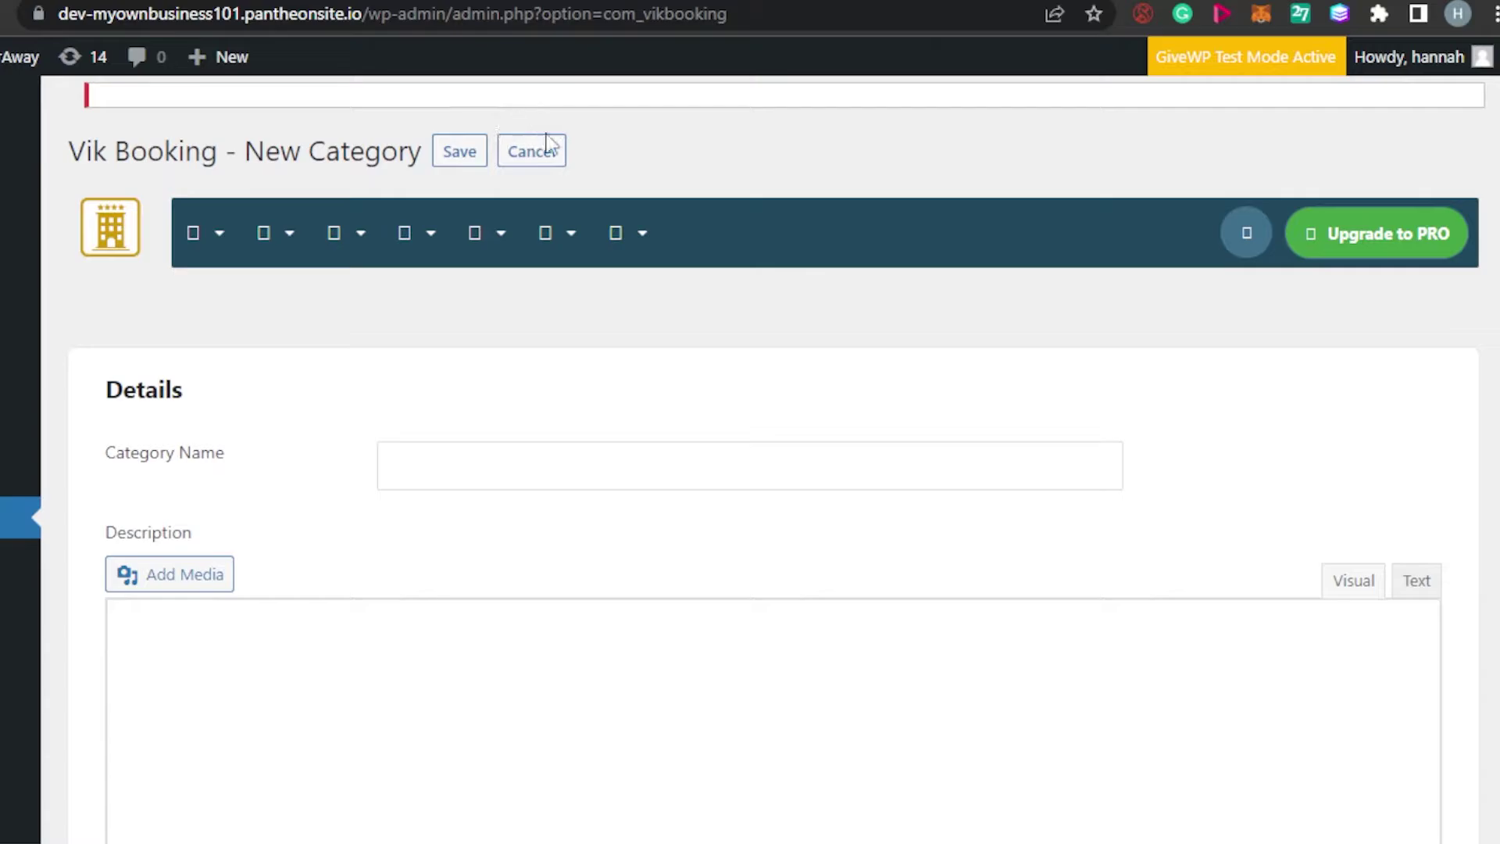
scroll(1339, 419, "down", 3)
scroll(523, 446, "up", 2)
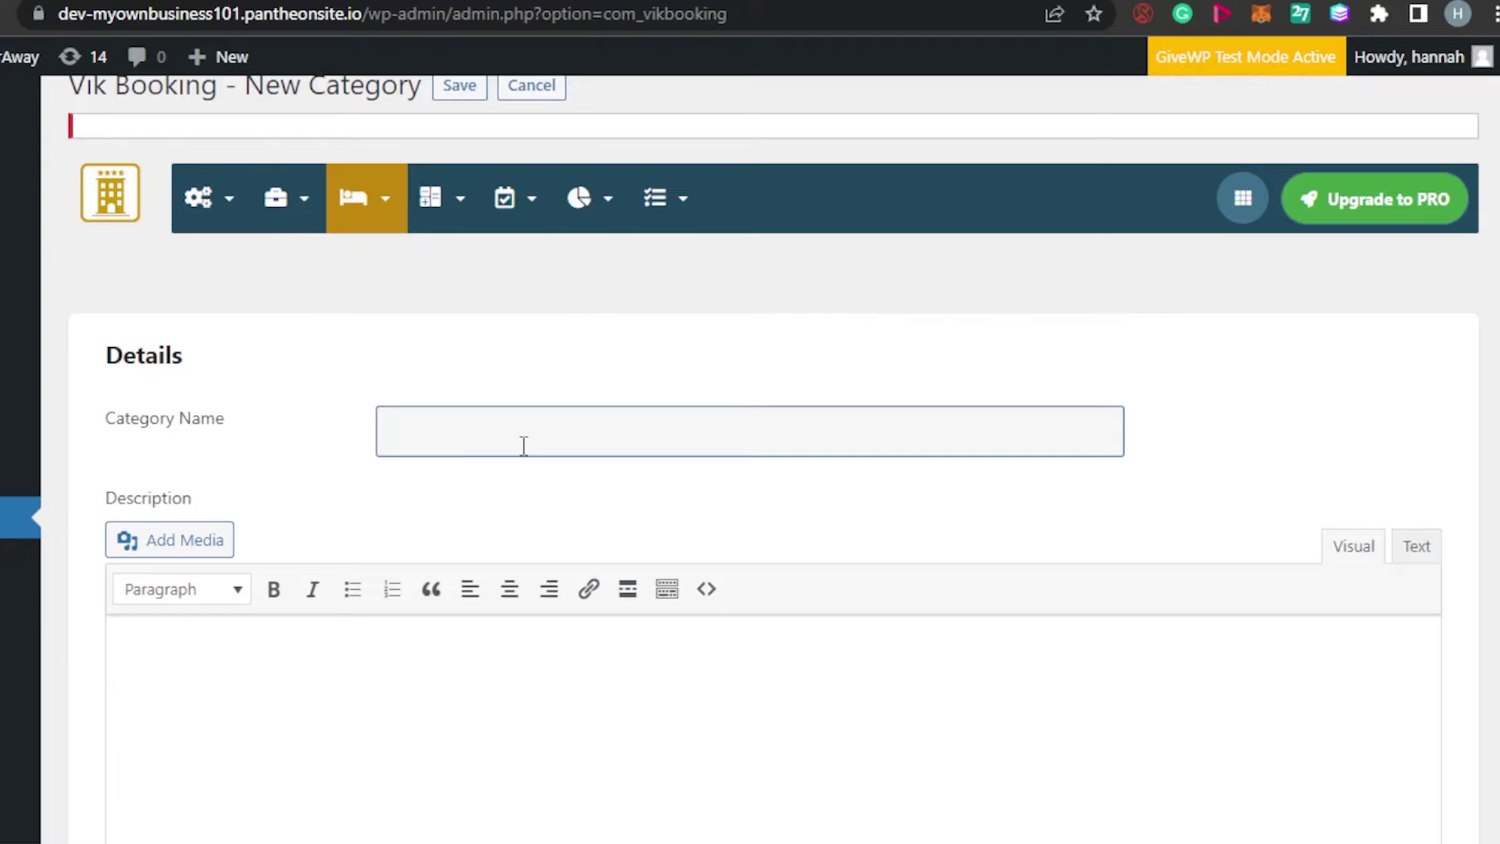
type("VIP")
left_click(295, 692)
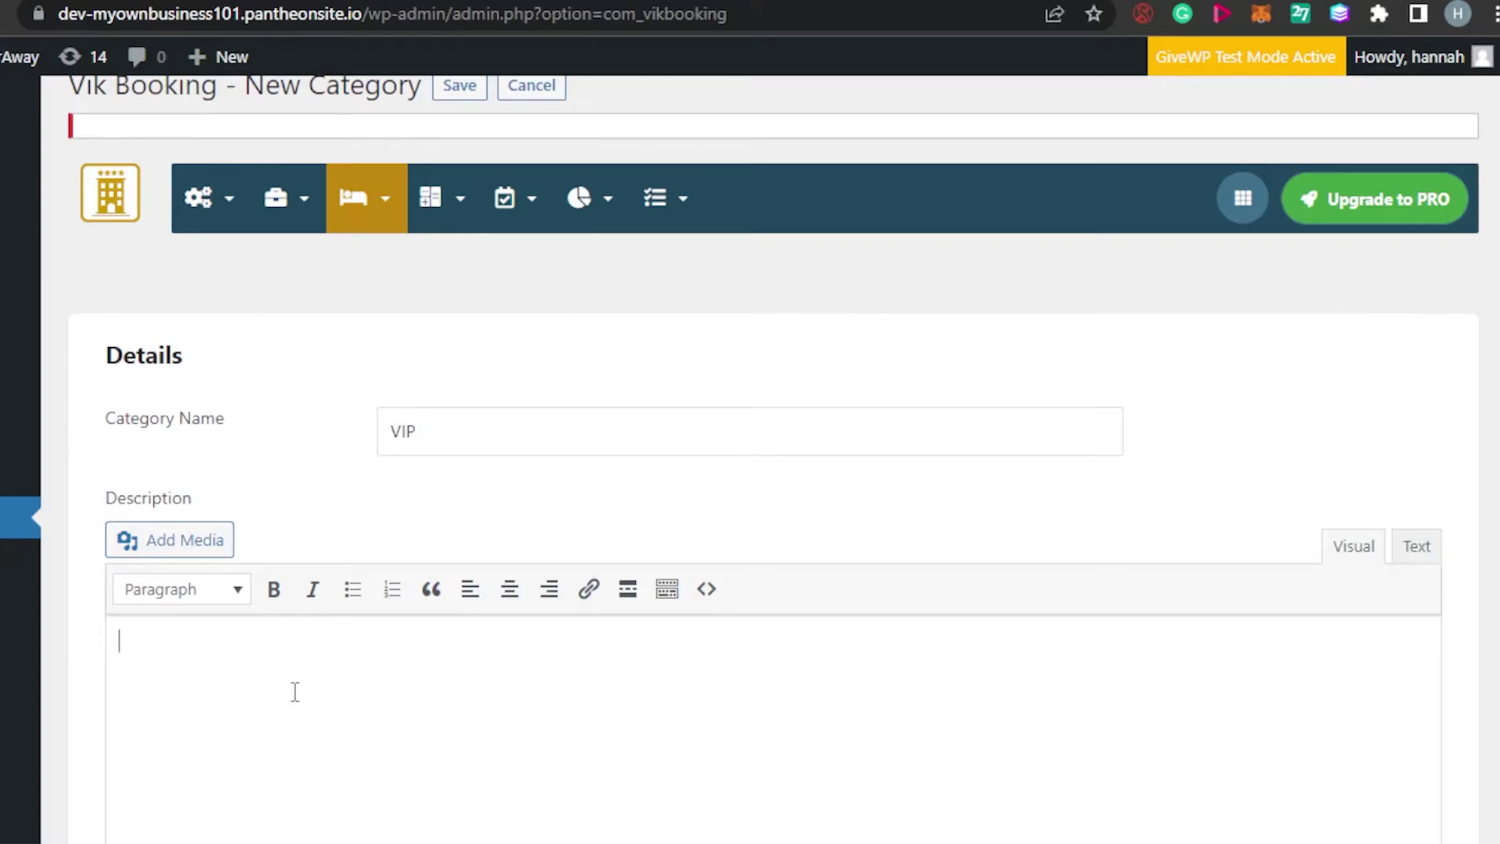
type("This is a VIP room with a lot of facilities")
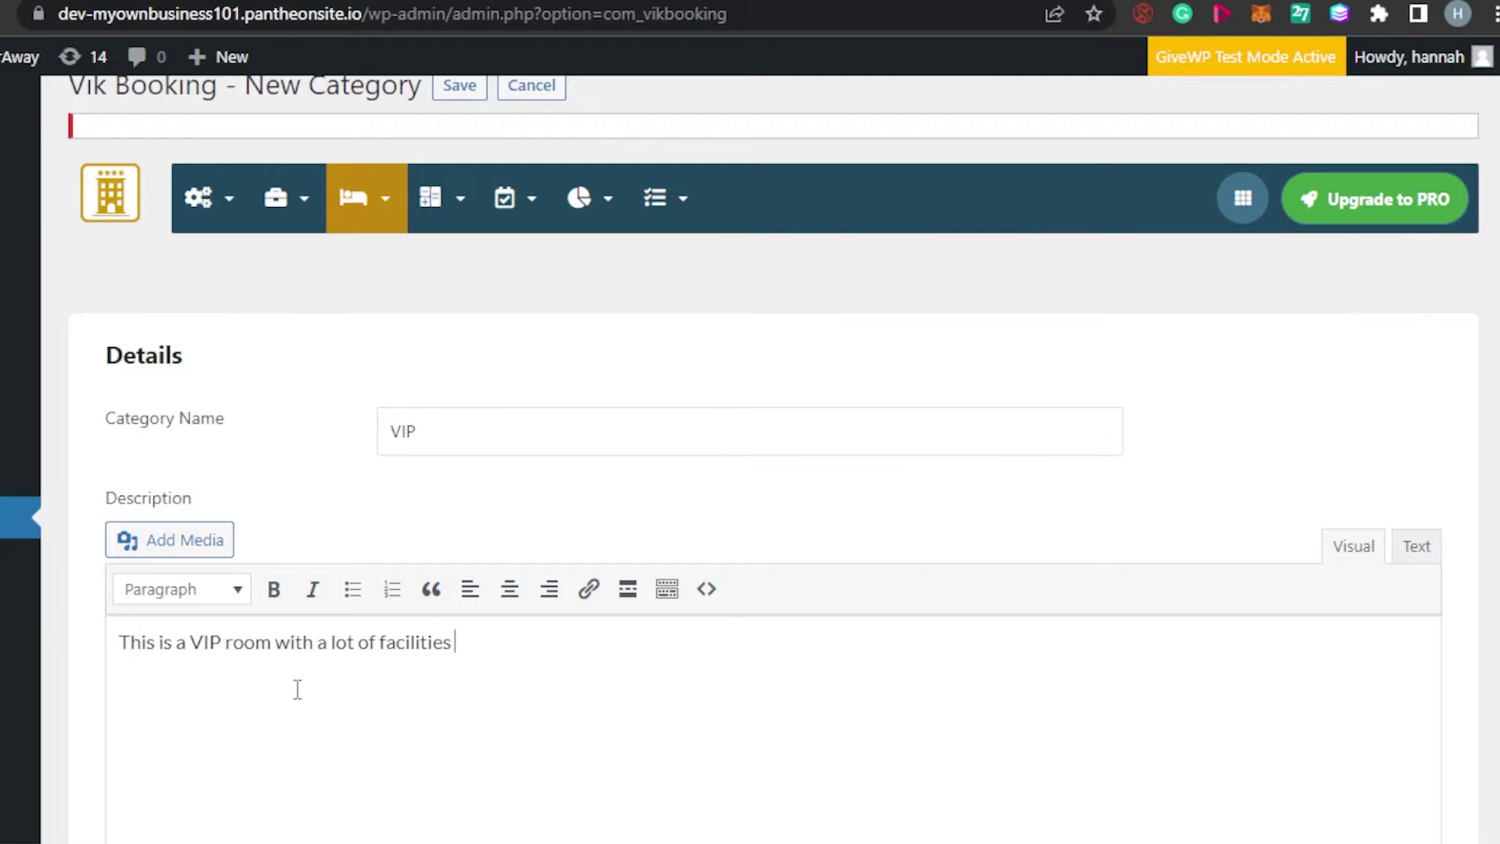
Review the gallery, media library and file upload options for the category description and close them without inserting any media.
left_click(185, 544)
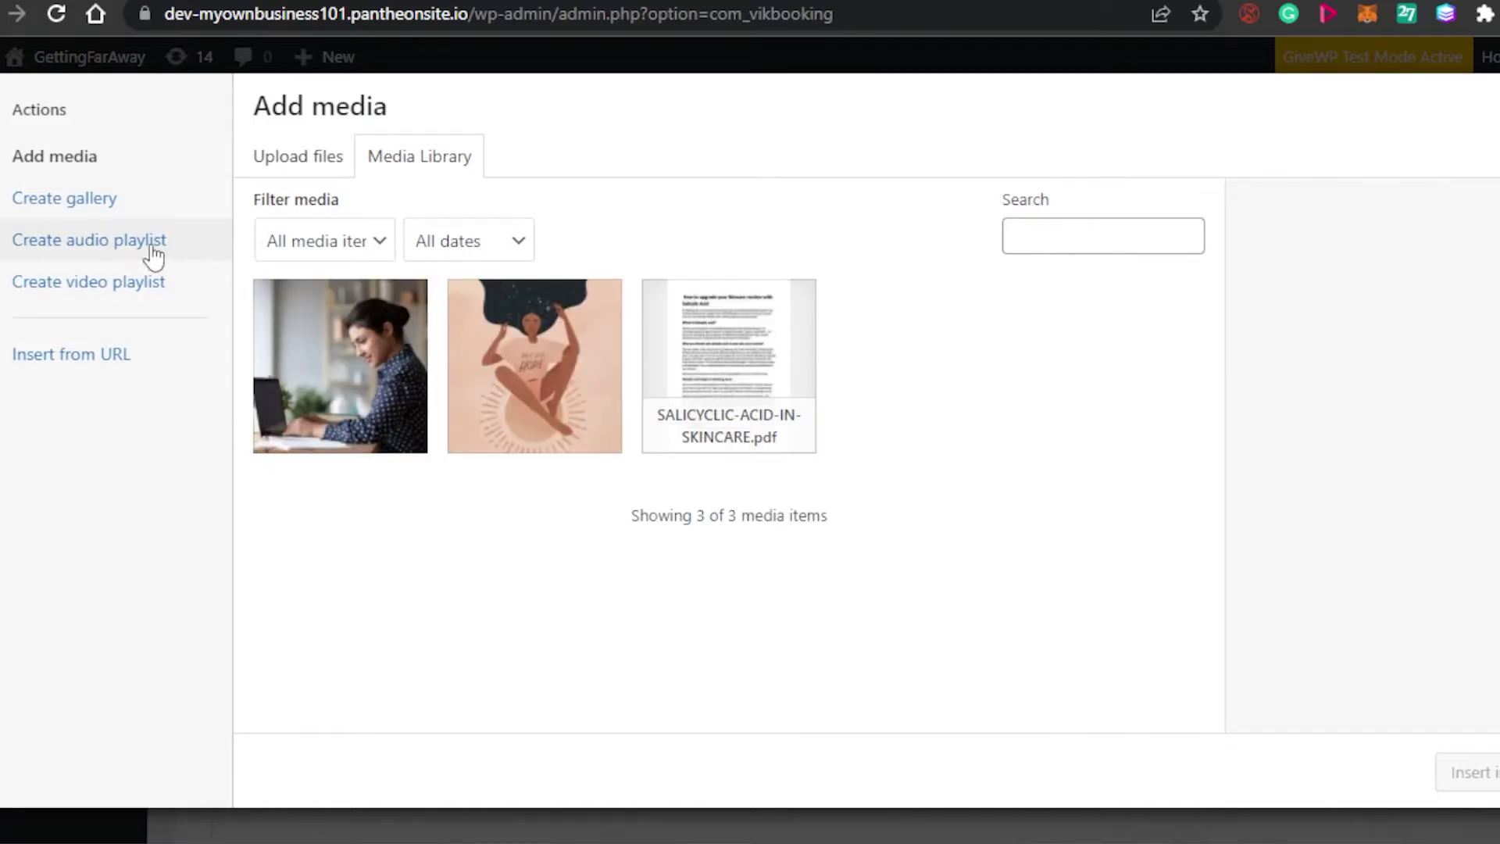
left_click(104, 211)
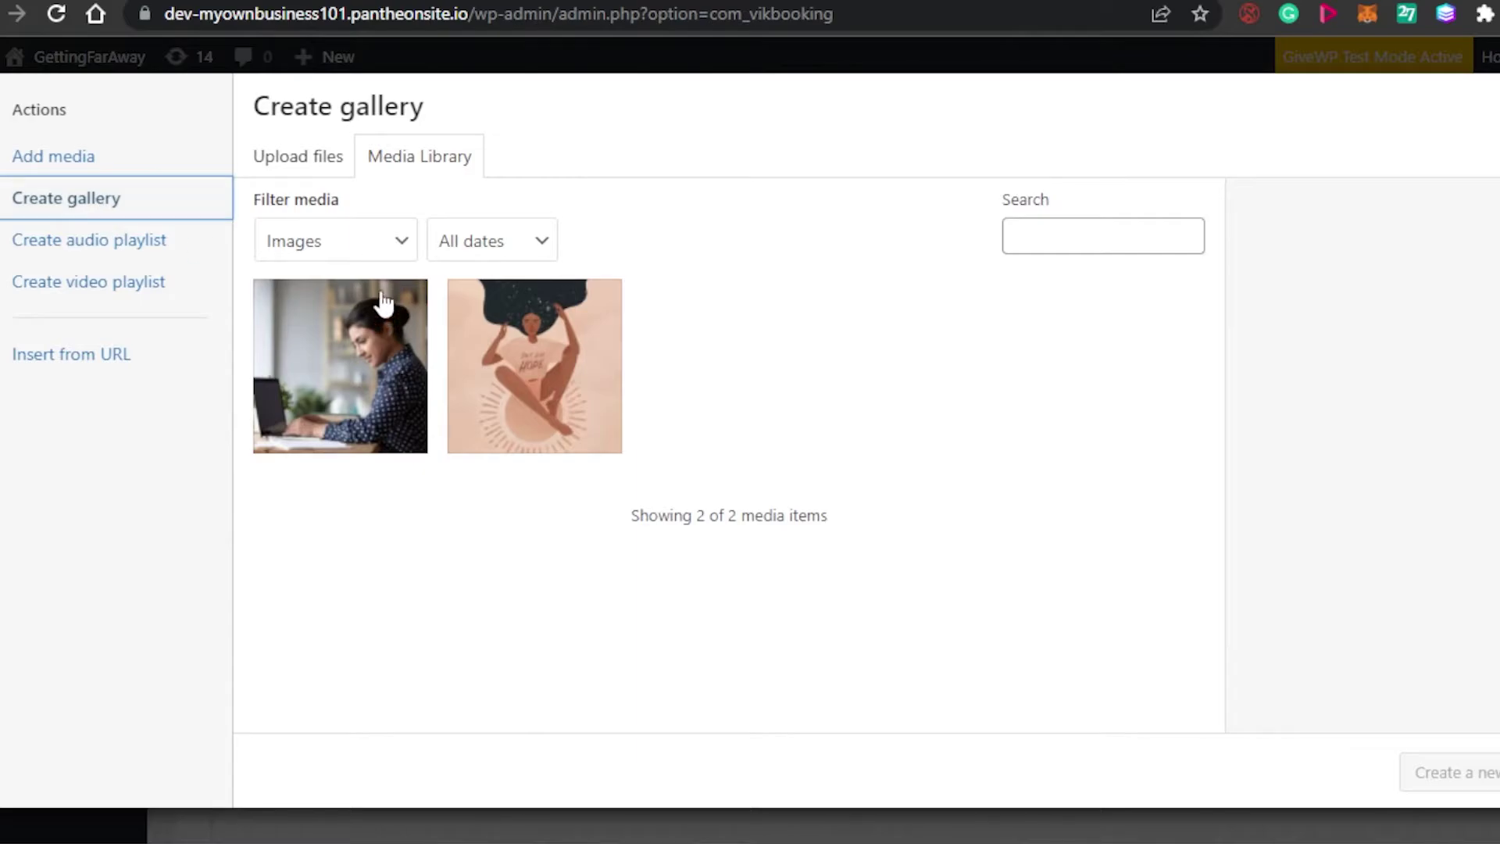
left_click(118, 176)
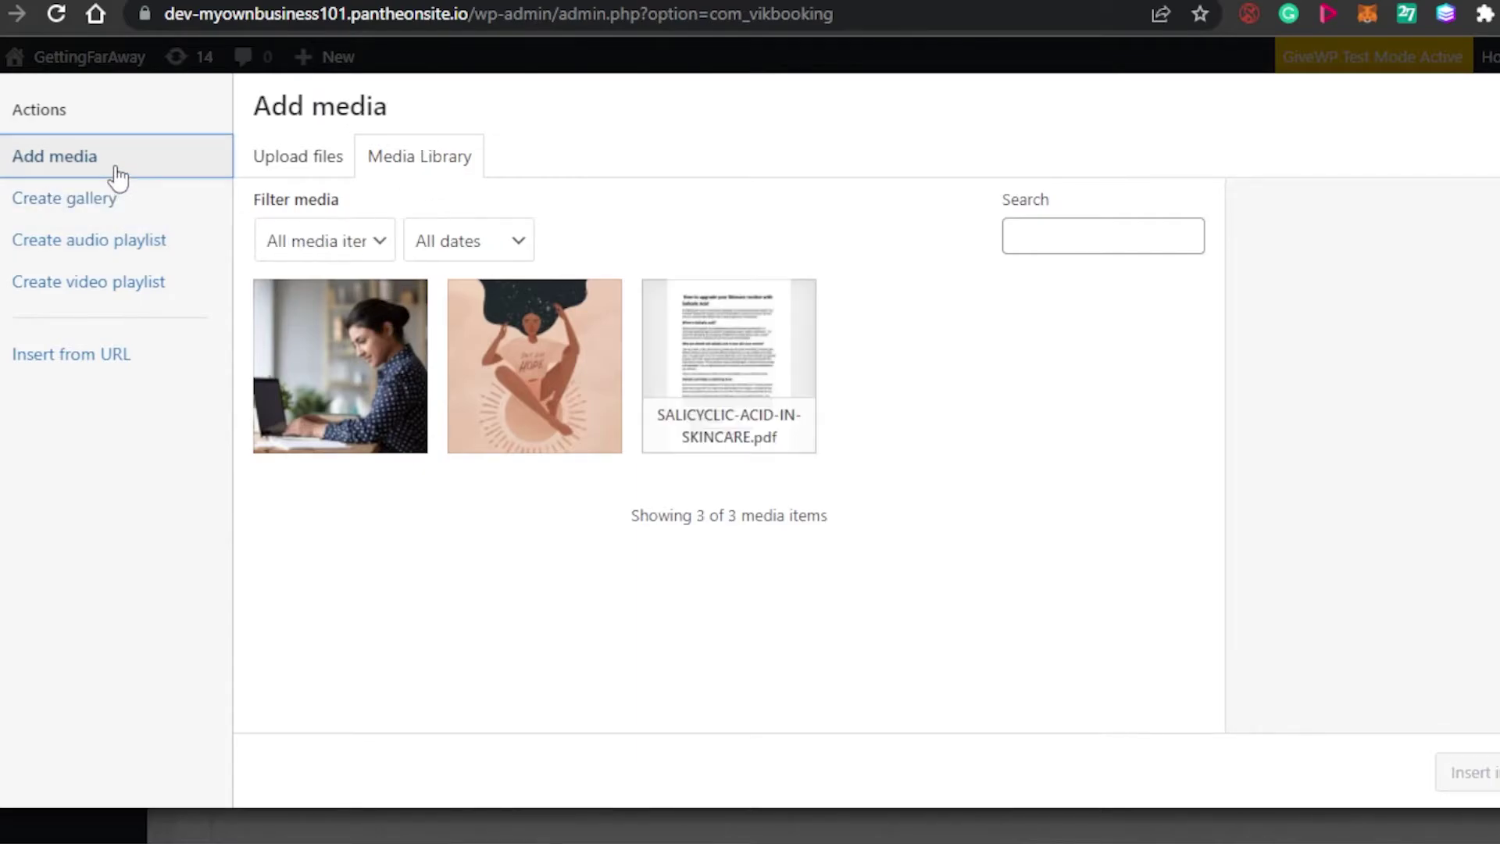
left_click(313, 173)
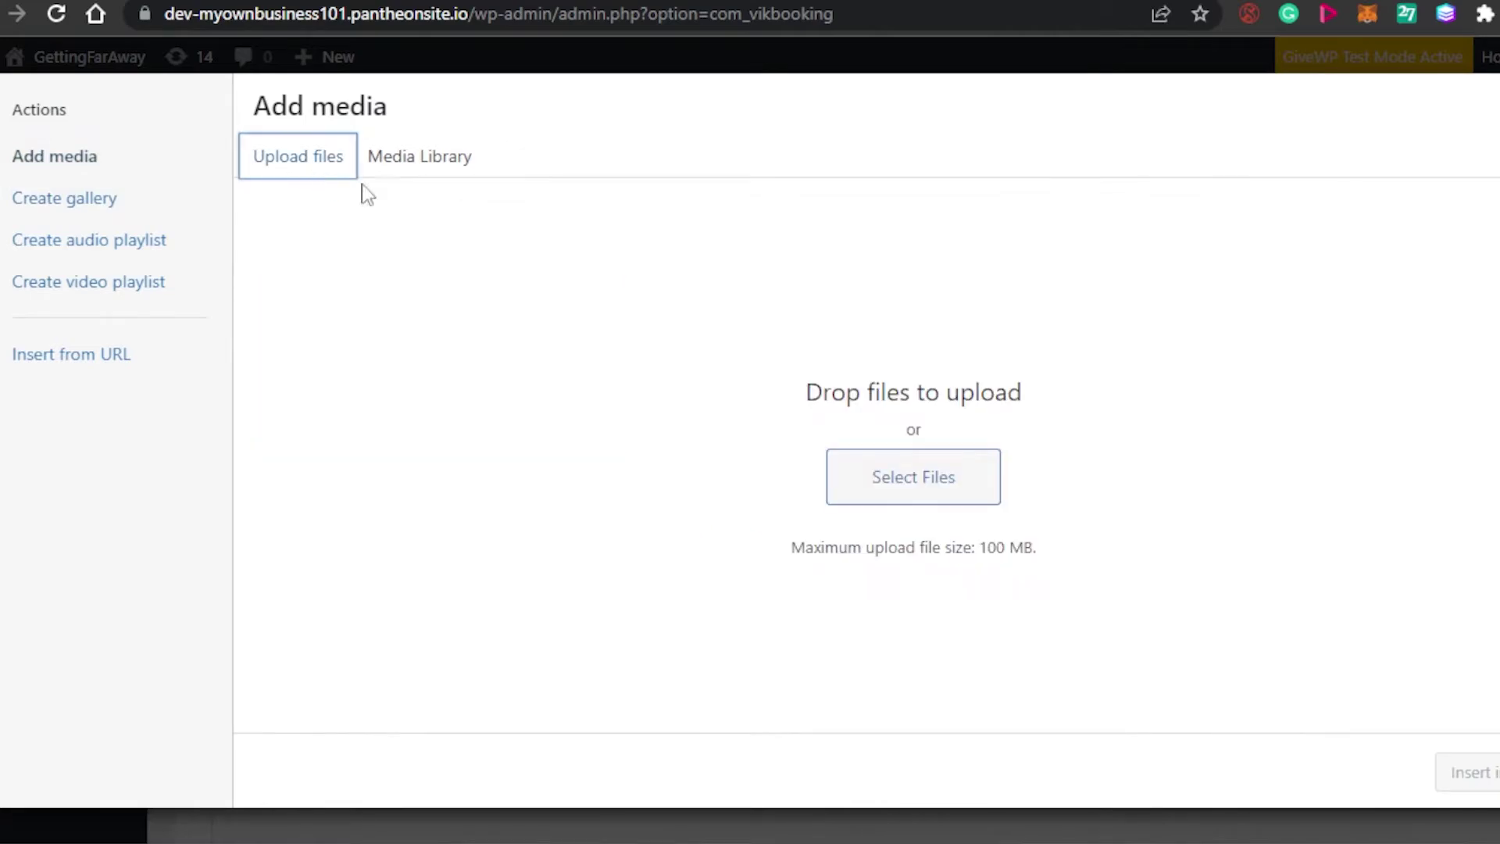
left_click(963, 489)
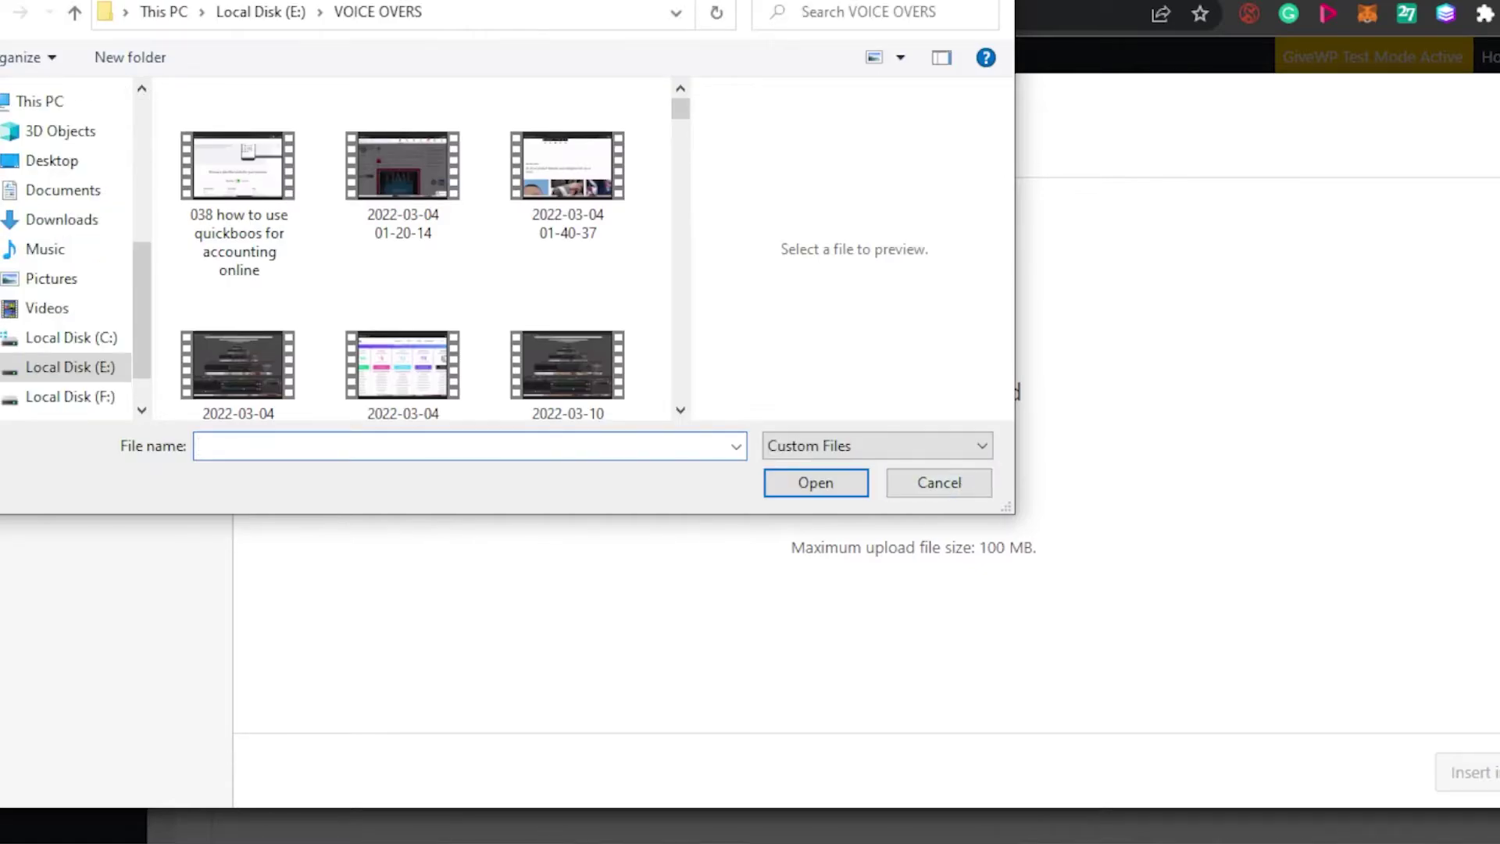
left_click(939, 482)
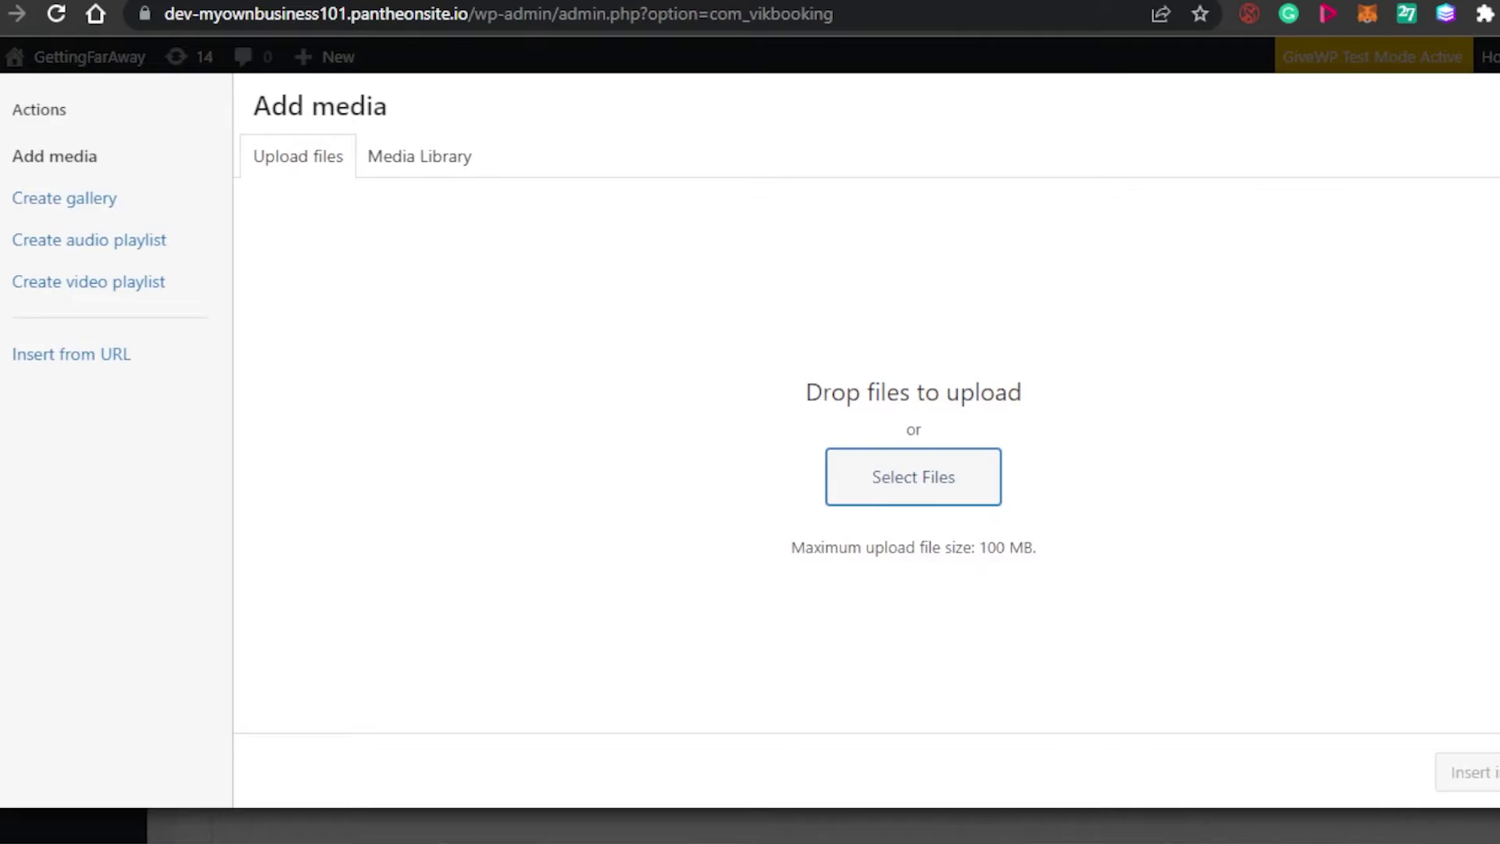
left_click(1484, 103)
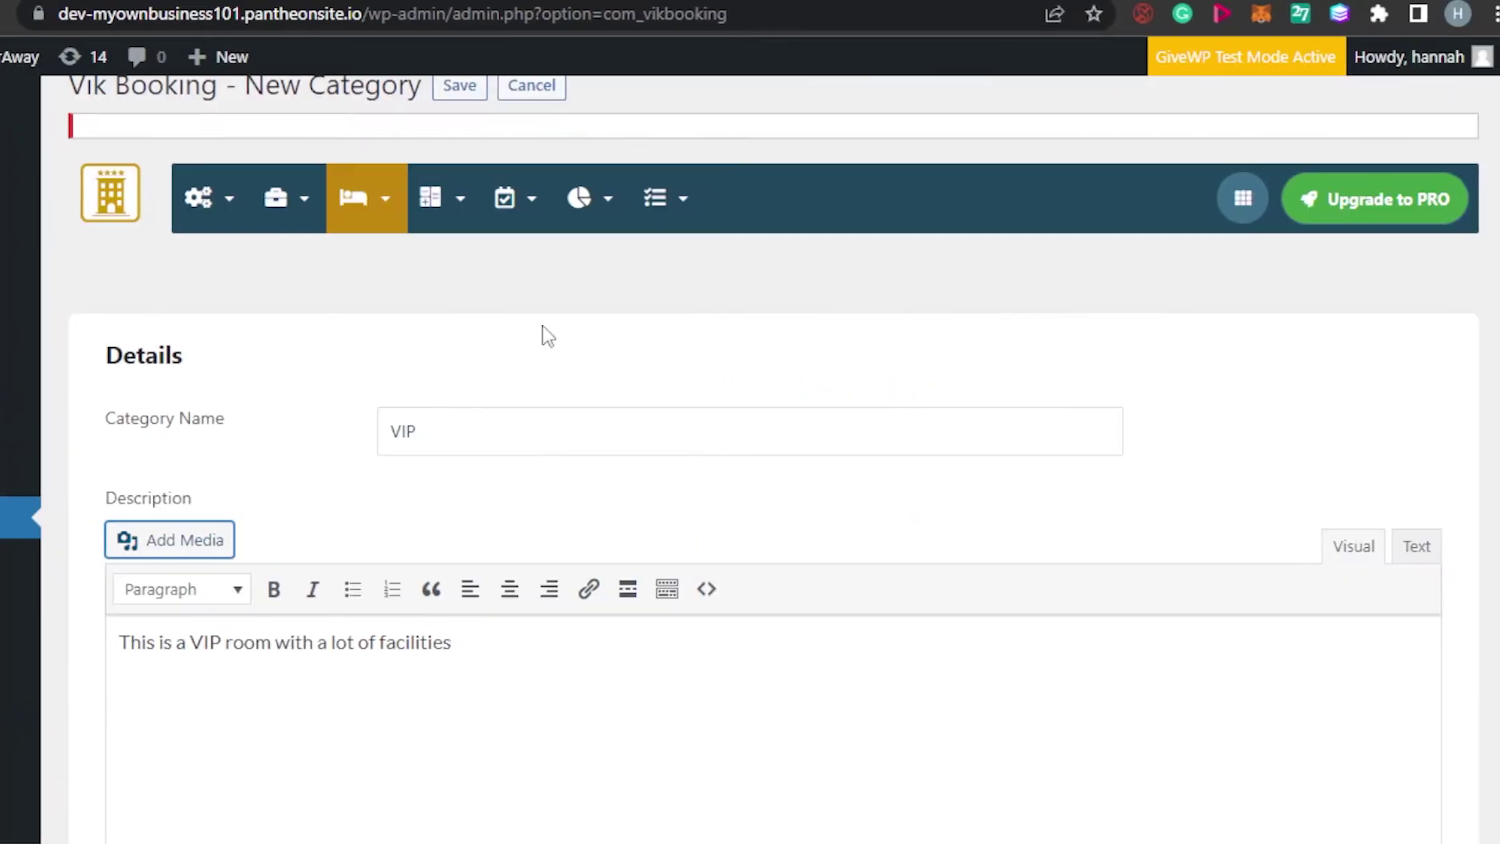
scroll(750, 469, "down", 4)
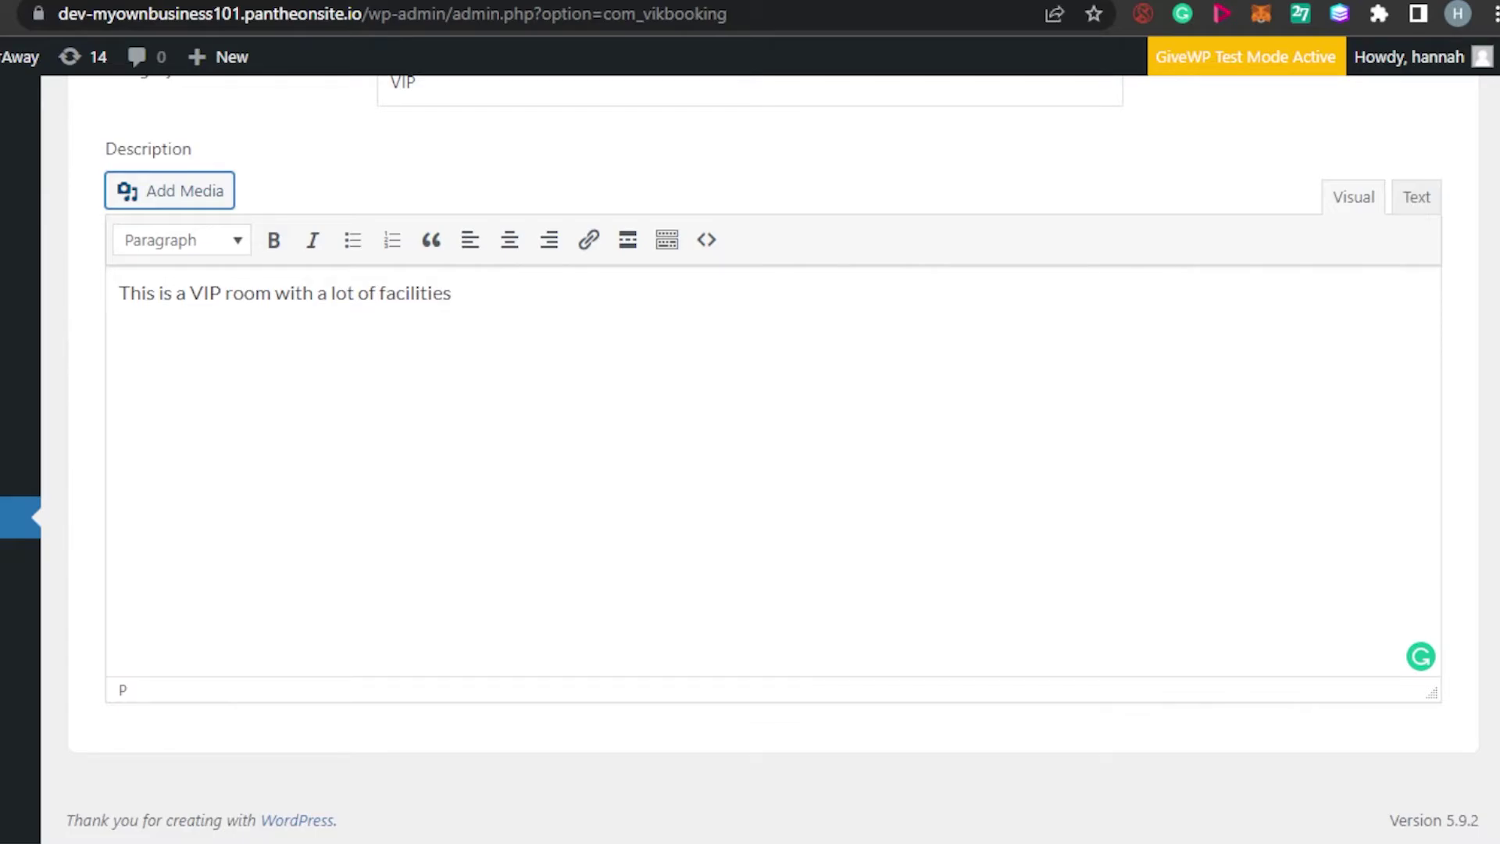
scroll(750, 469, "up", 4)
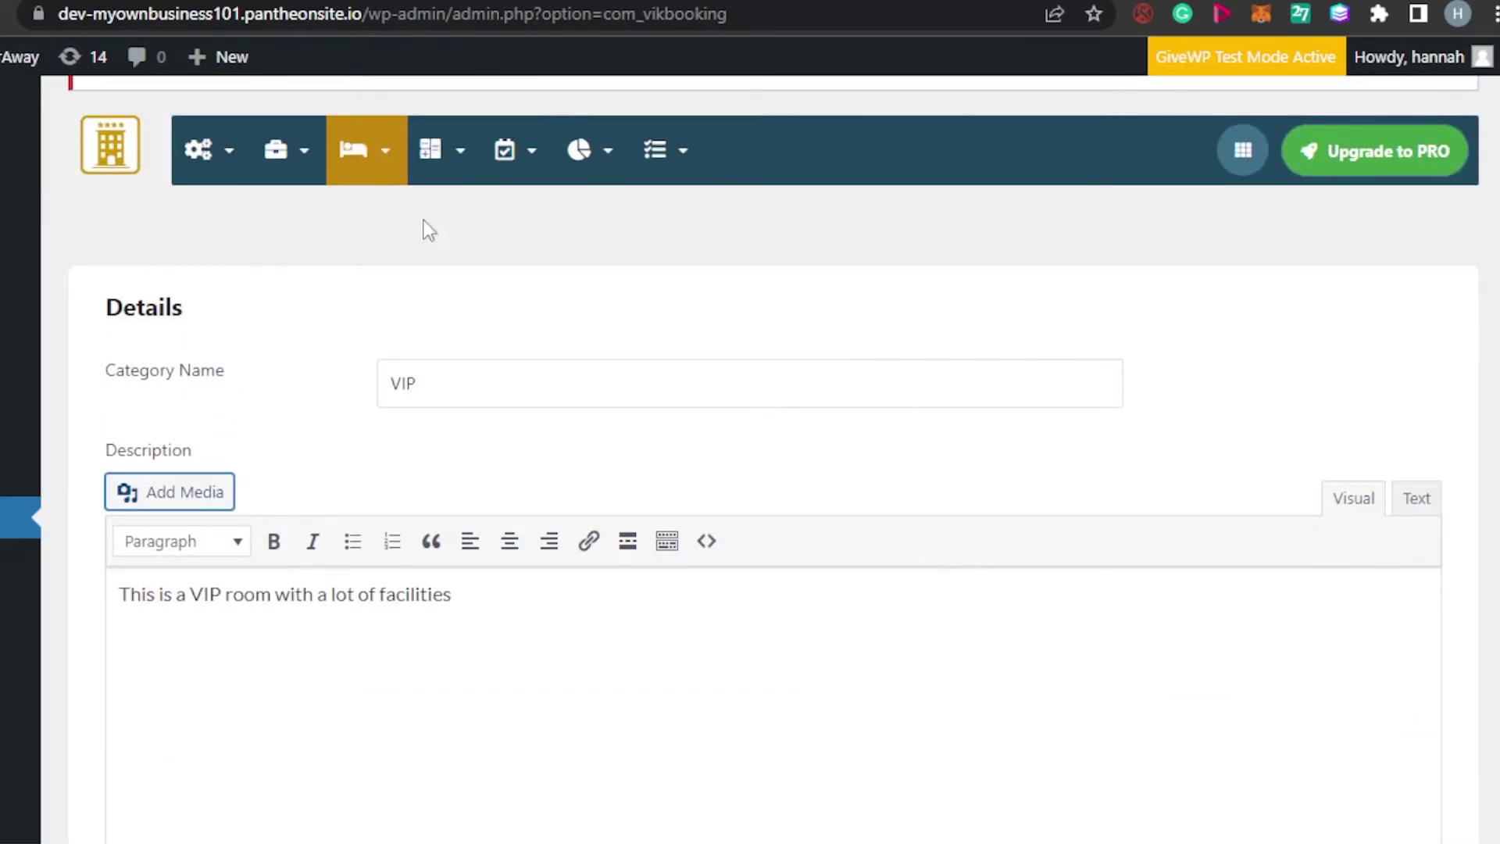
scroll(1039, 476, "down", 4)
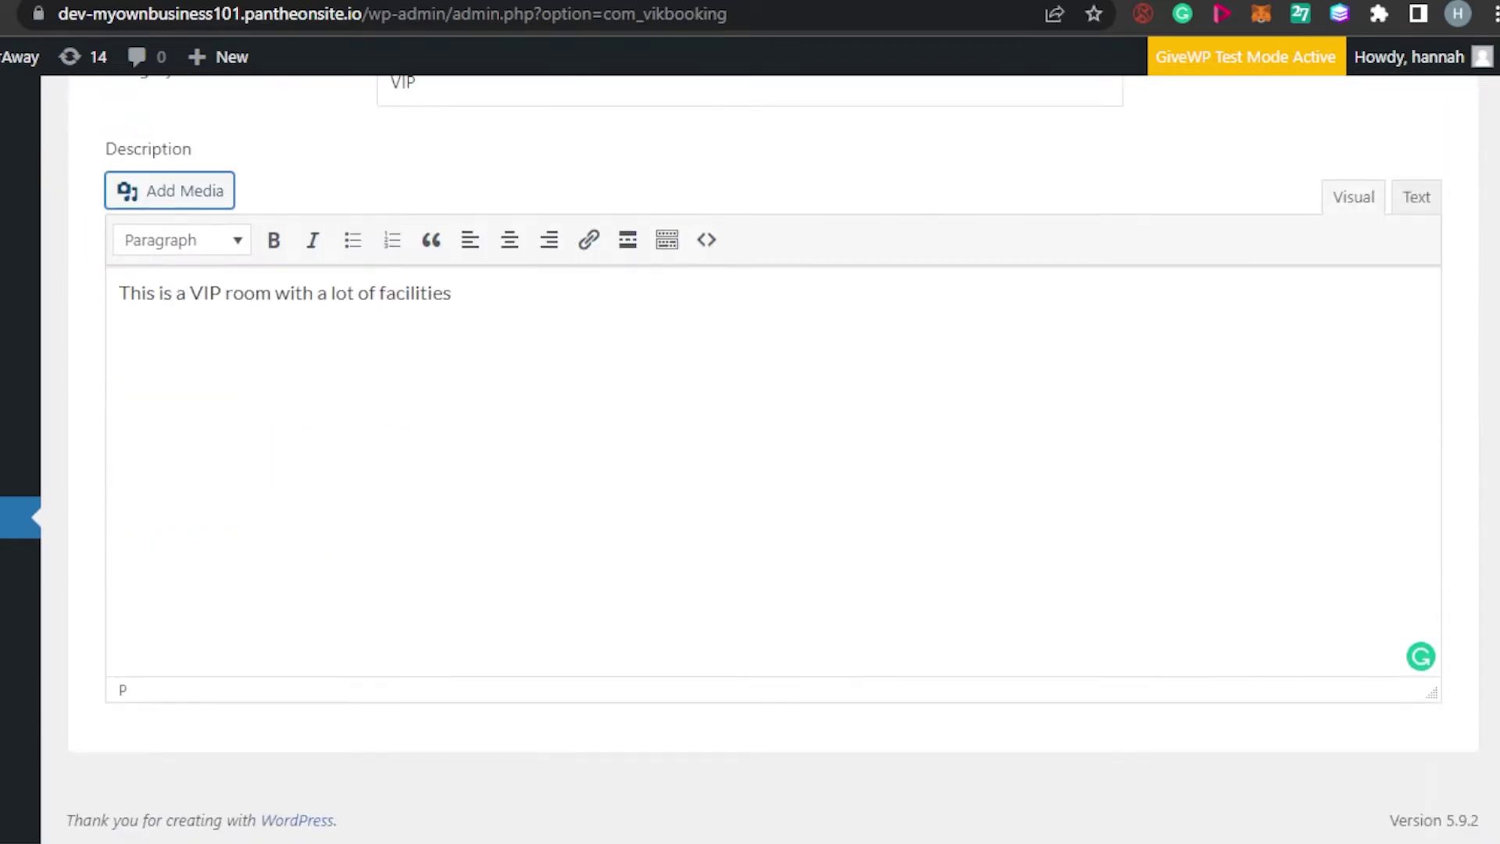
key("Return")
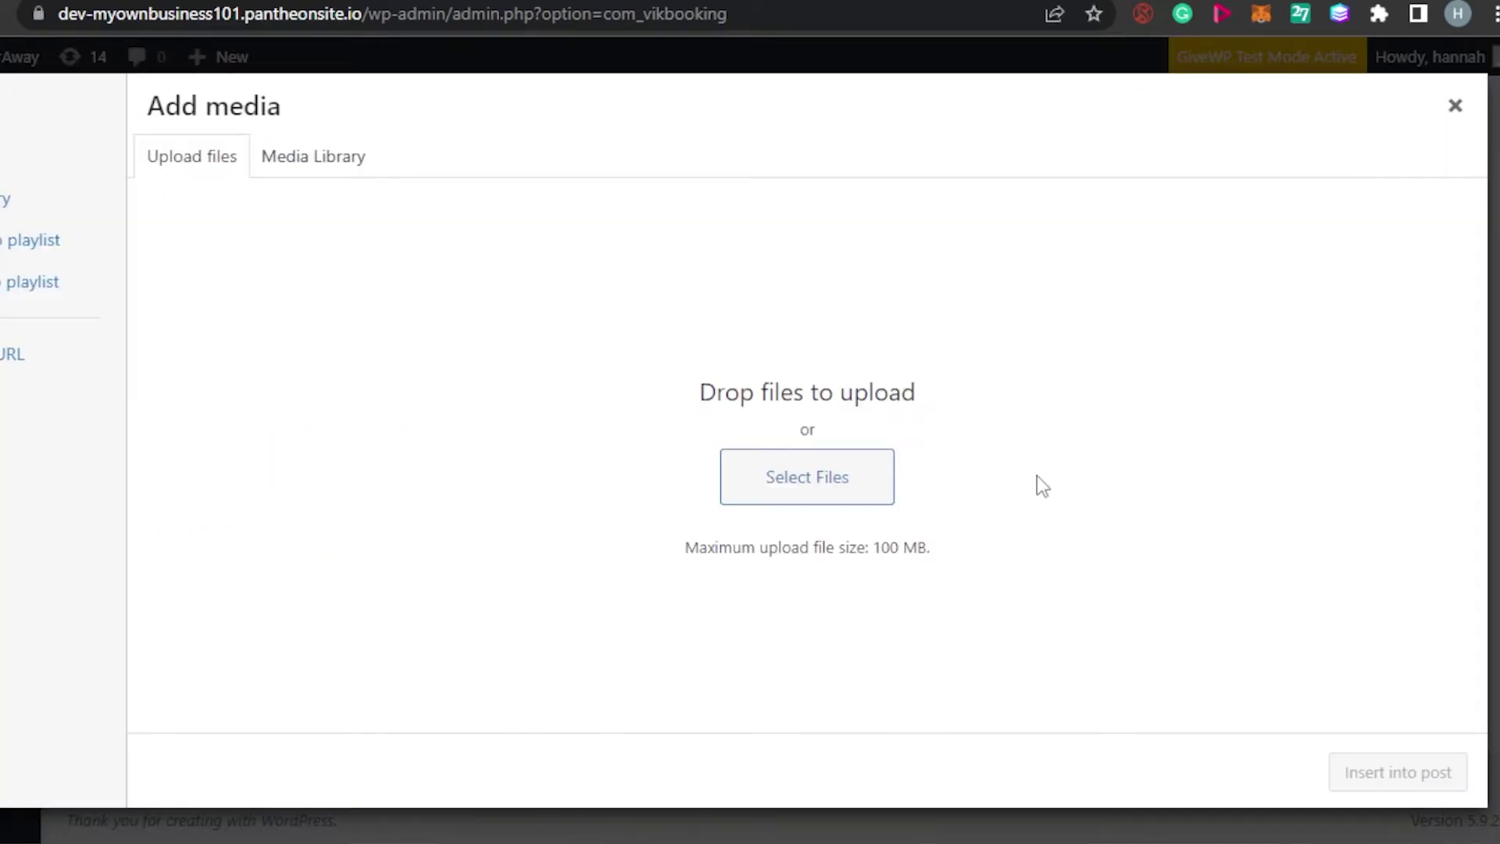
left_click(1454, 105)
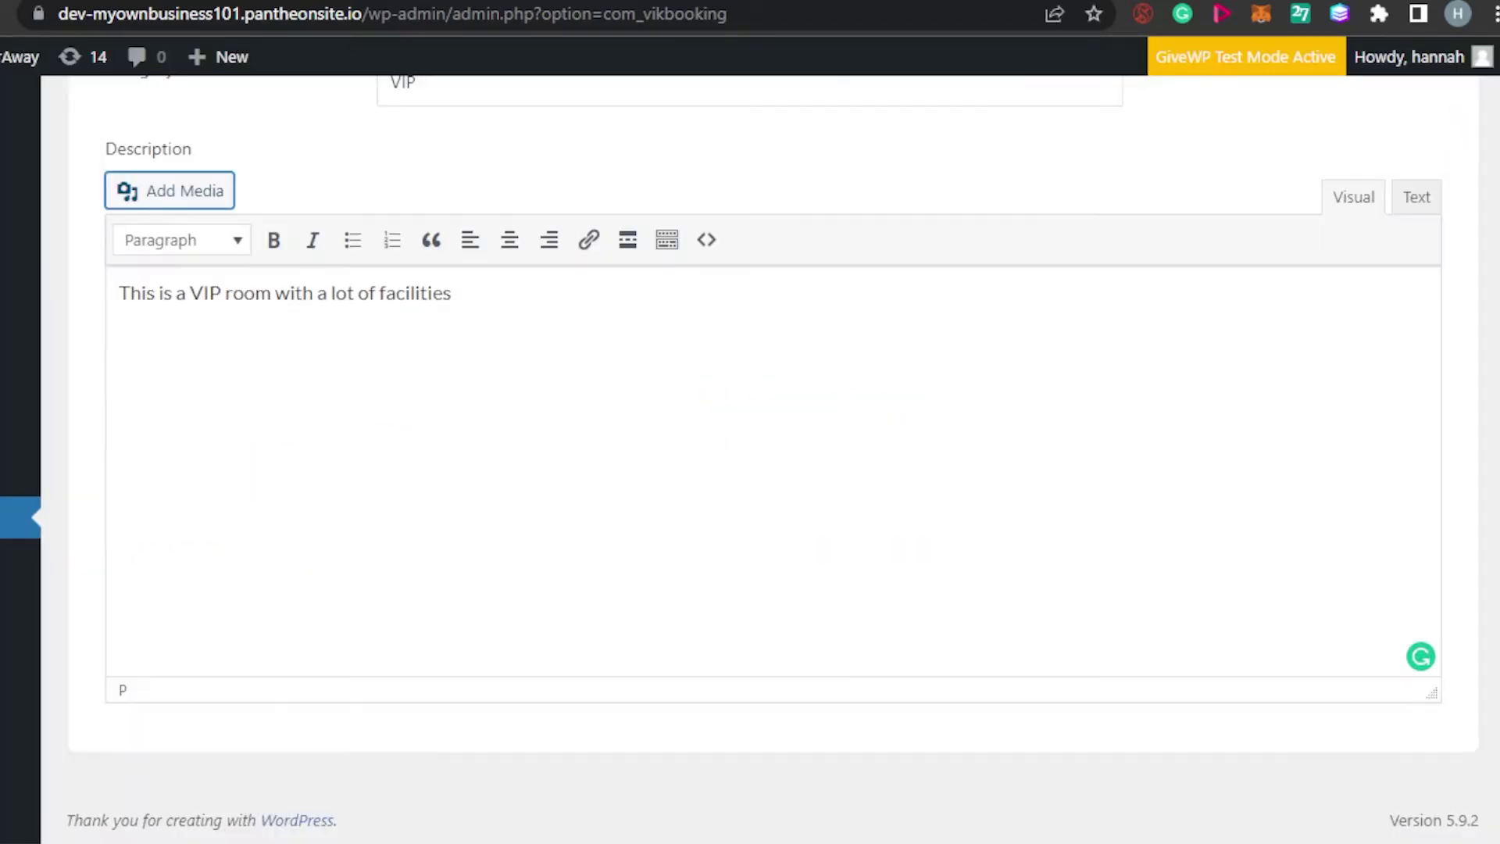
scroll(1003, 270, "up", 5)
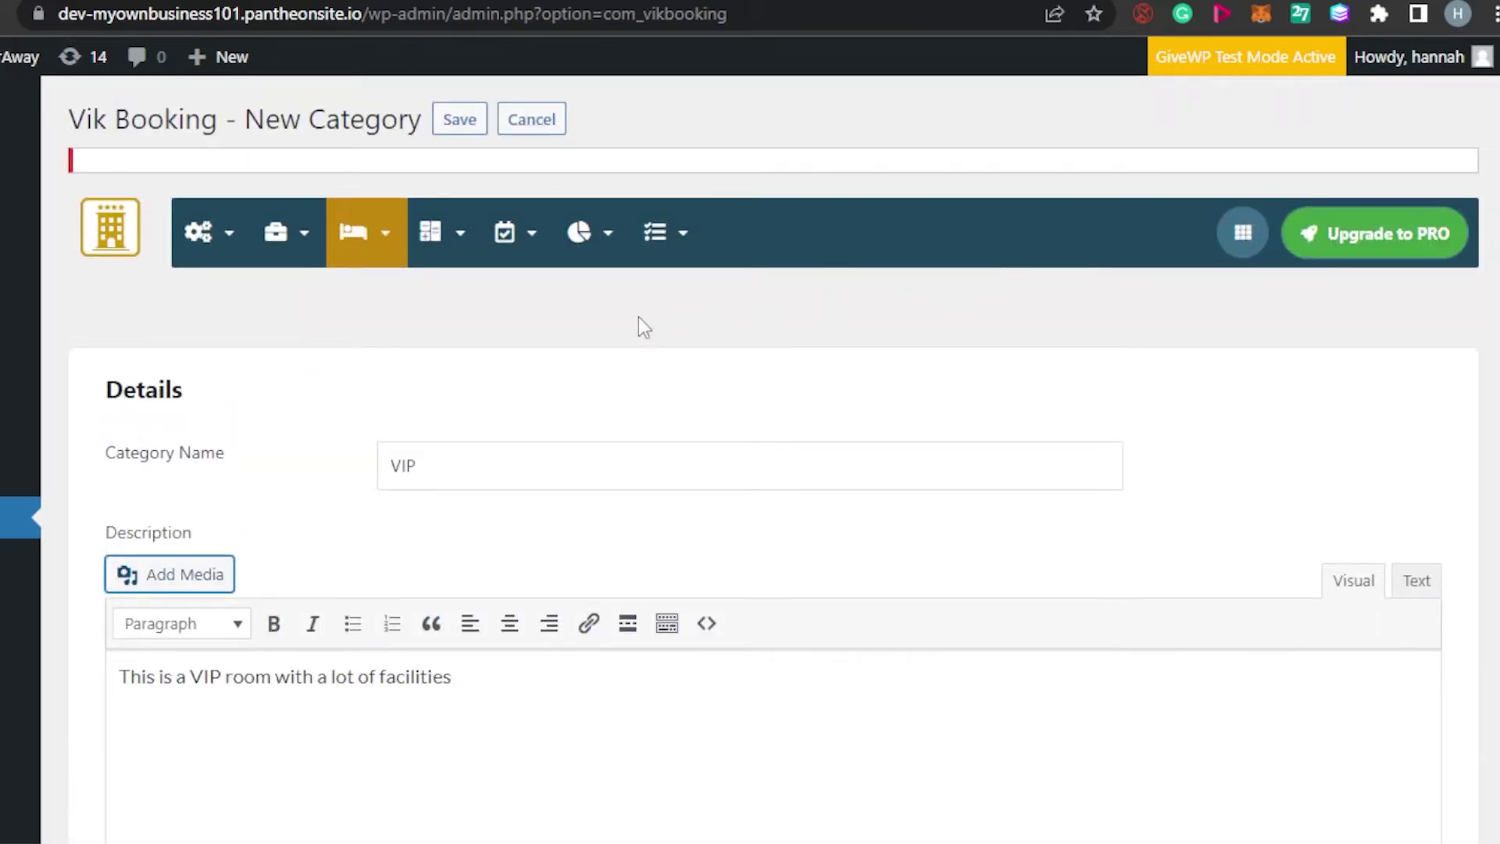
Start a new room from the Vik Booking rooms list and name it 132.
mouse_move(354, 227)
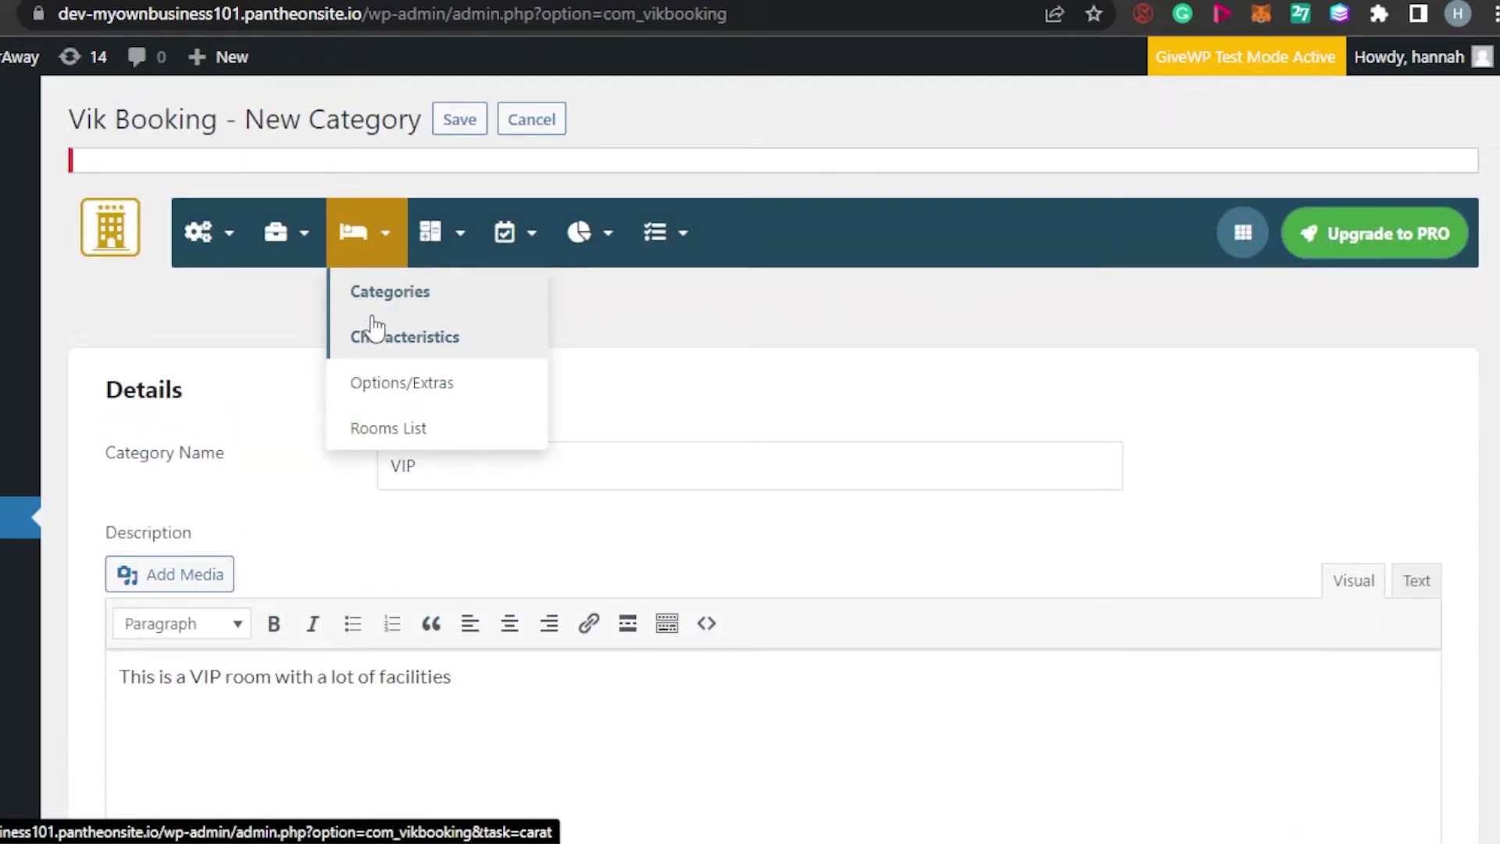
left_click(369, 441)
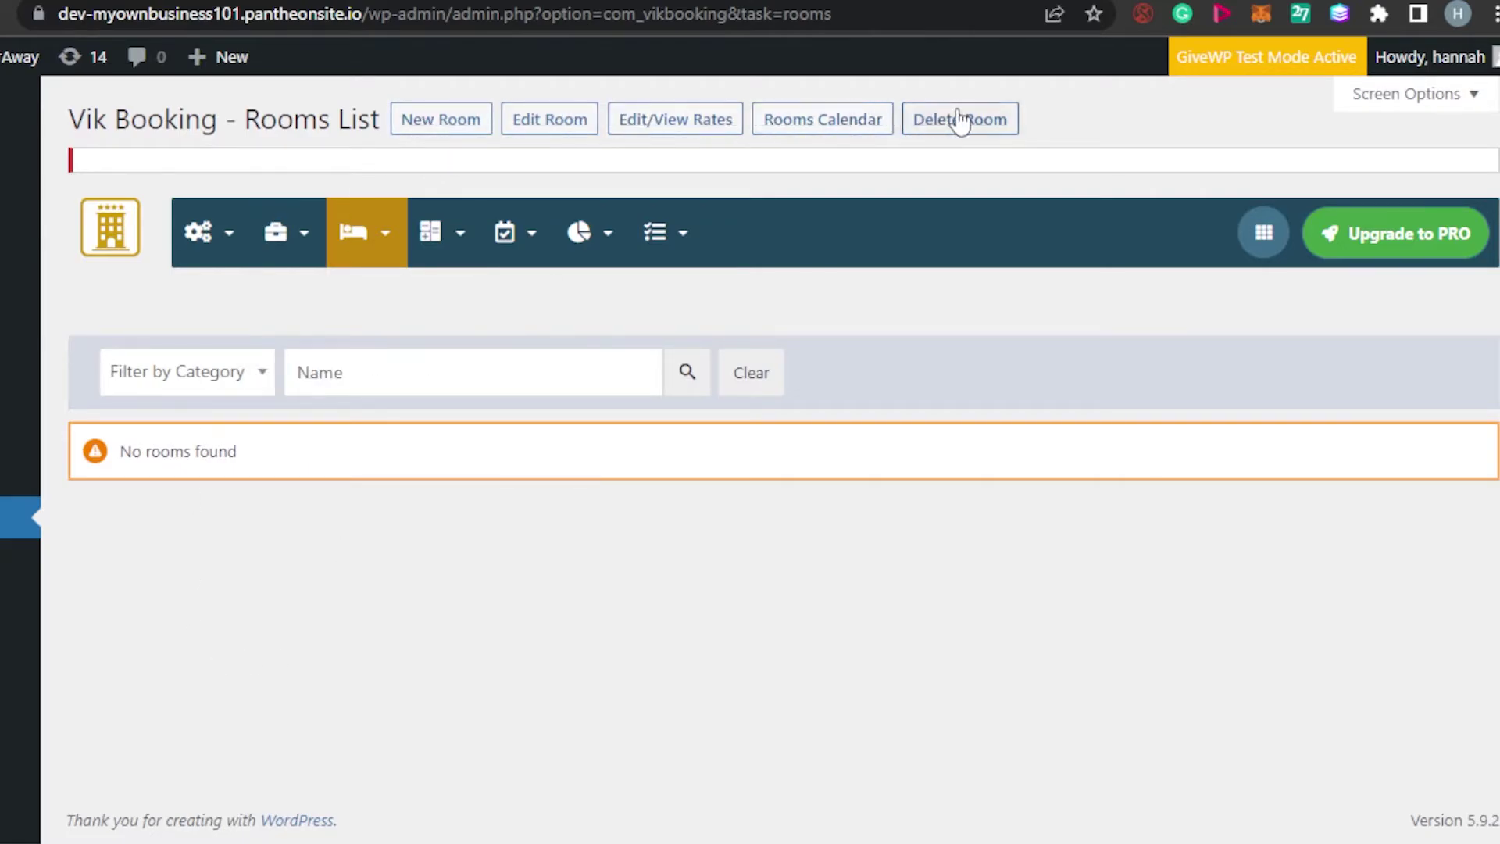
left_click(426, 117)
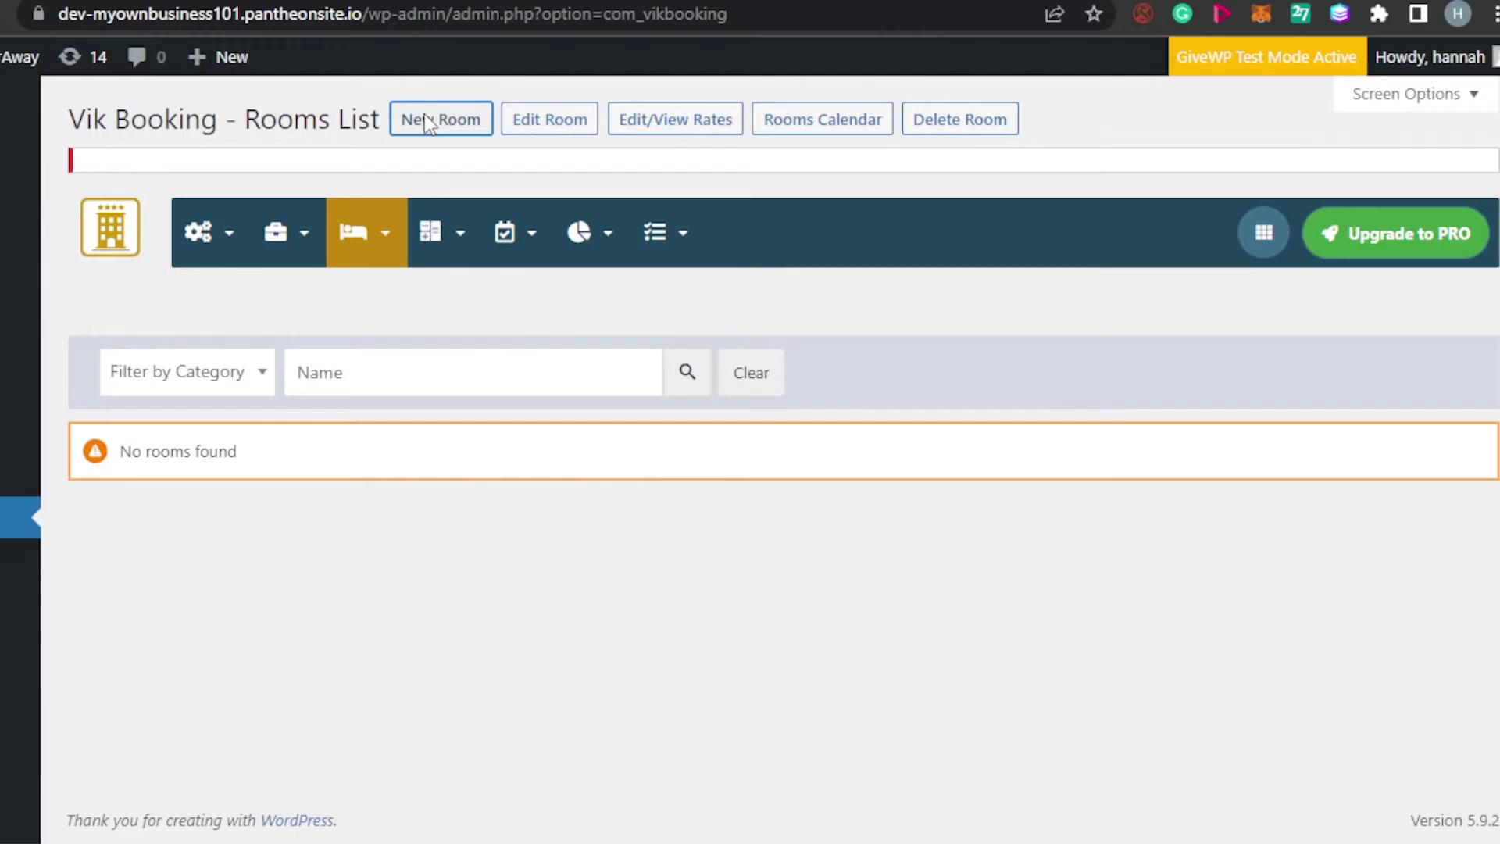
left_click(428, 124)
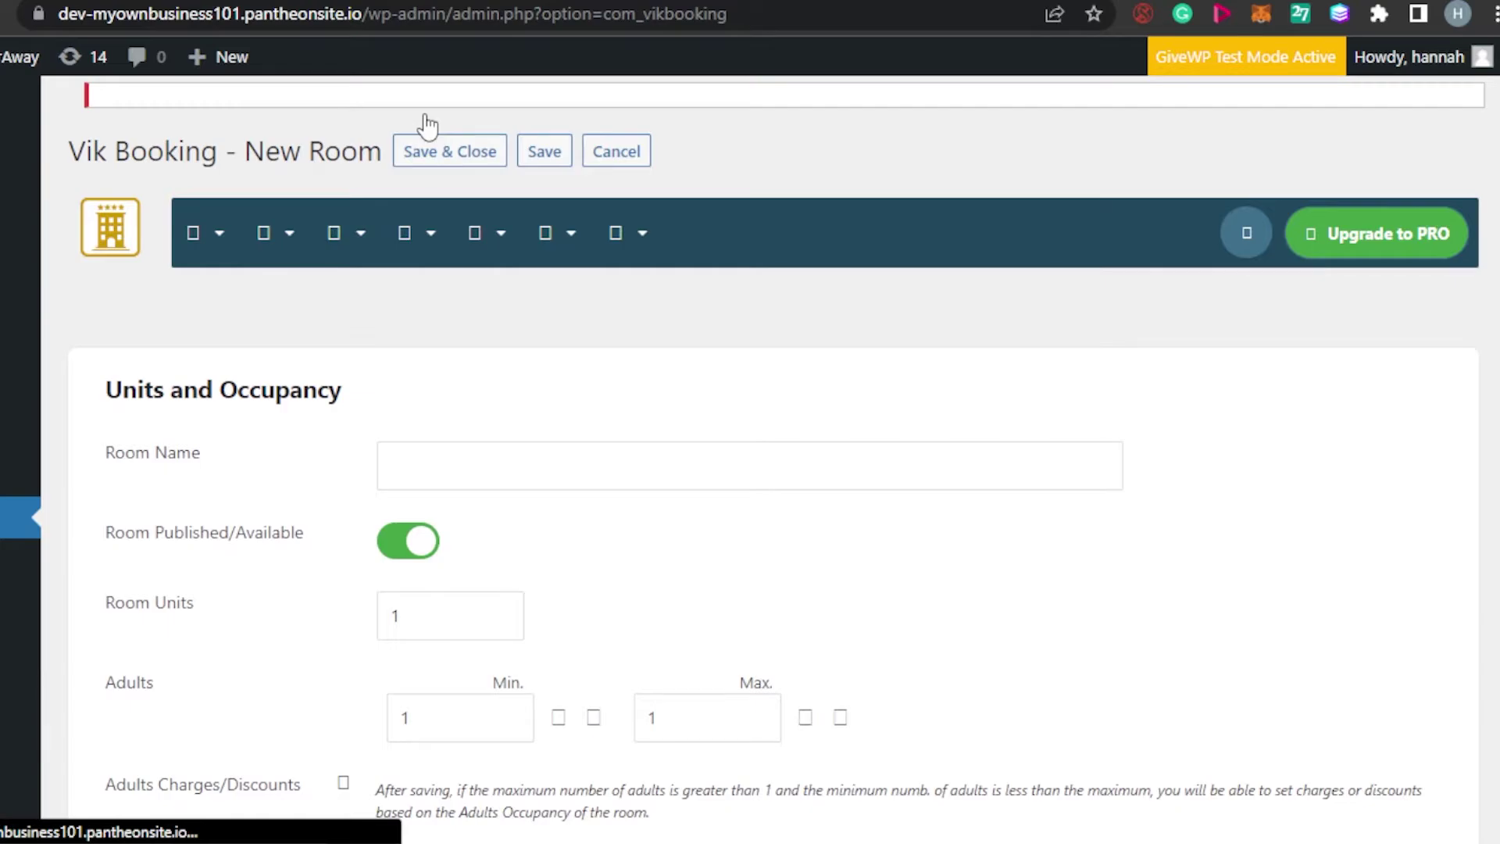
left_click(487, 461)
type("6")
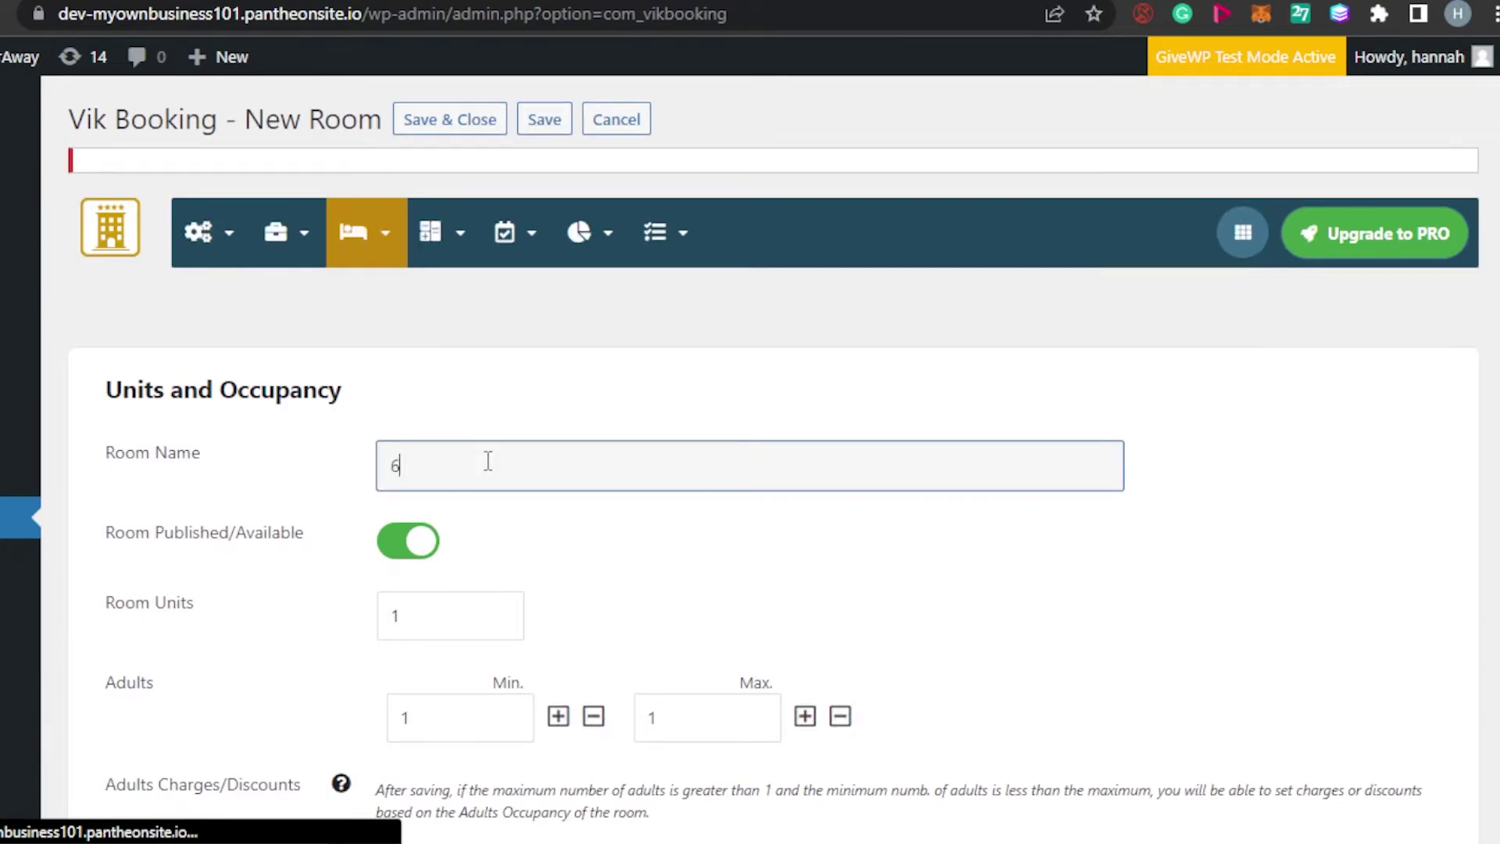
key("BackSpace")
type("132")
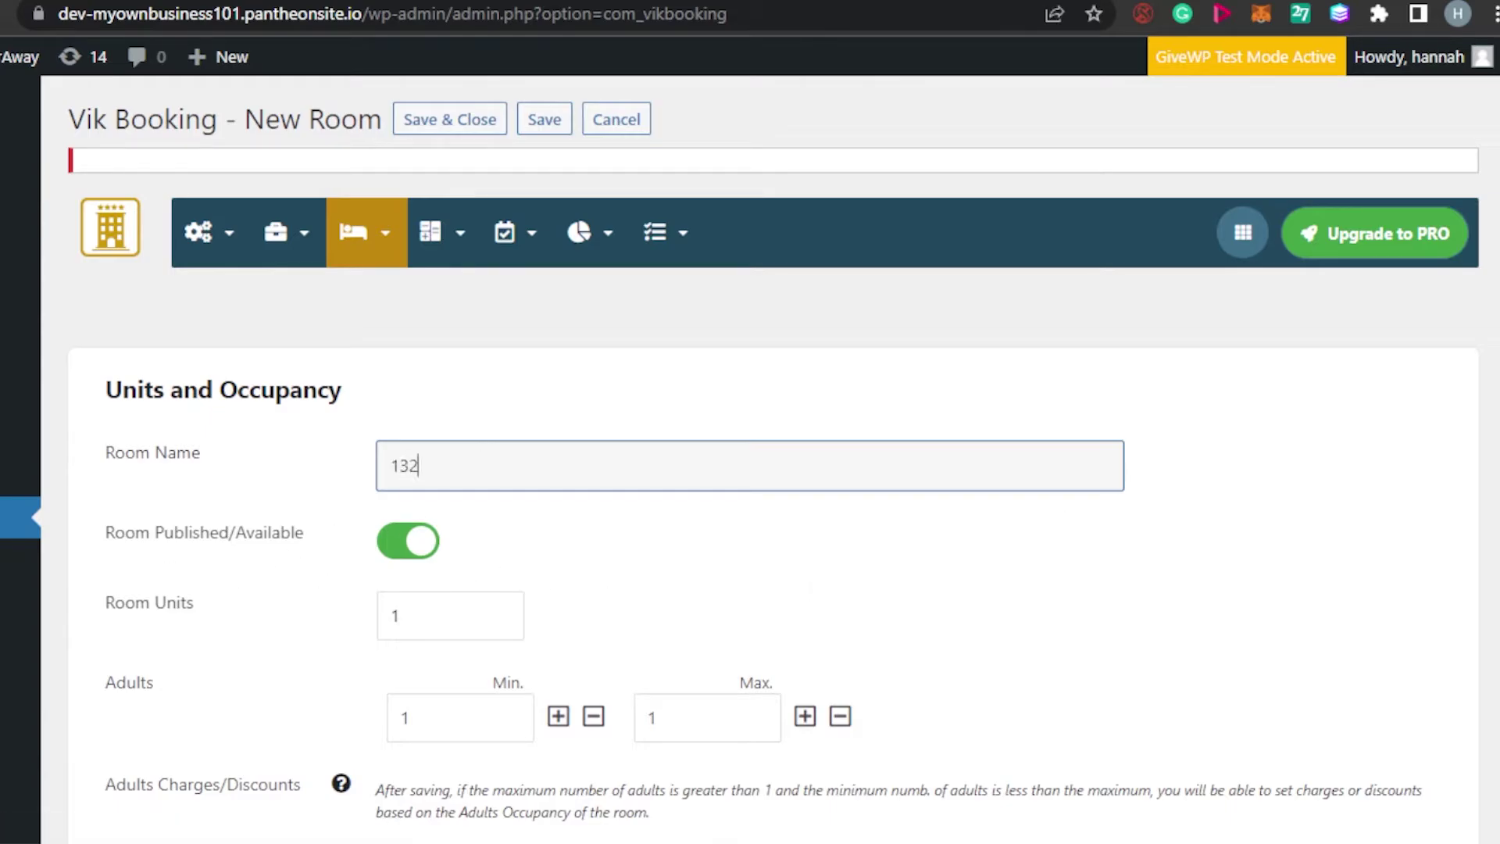
Set the room's minimum number of adults to 0.
scroll(1341, 219, "down", 5)
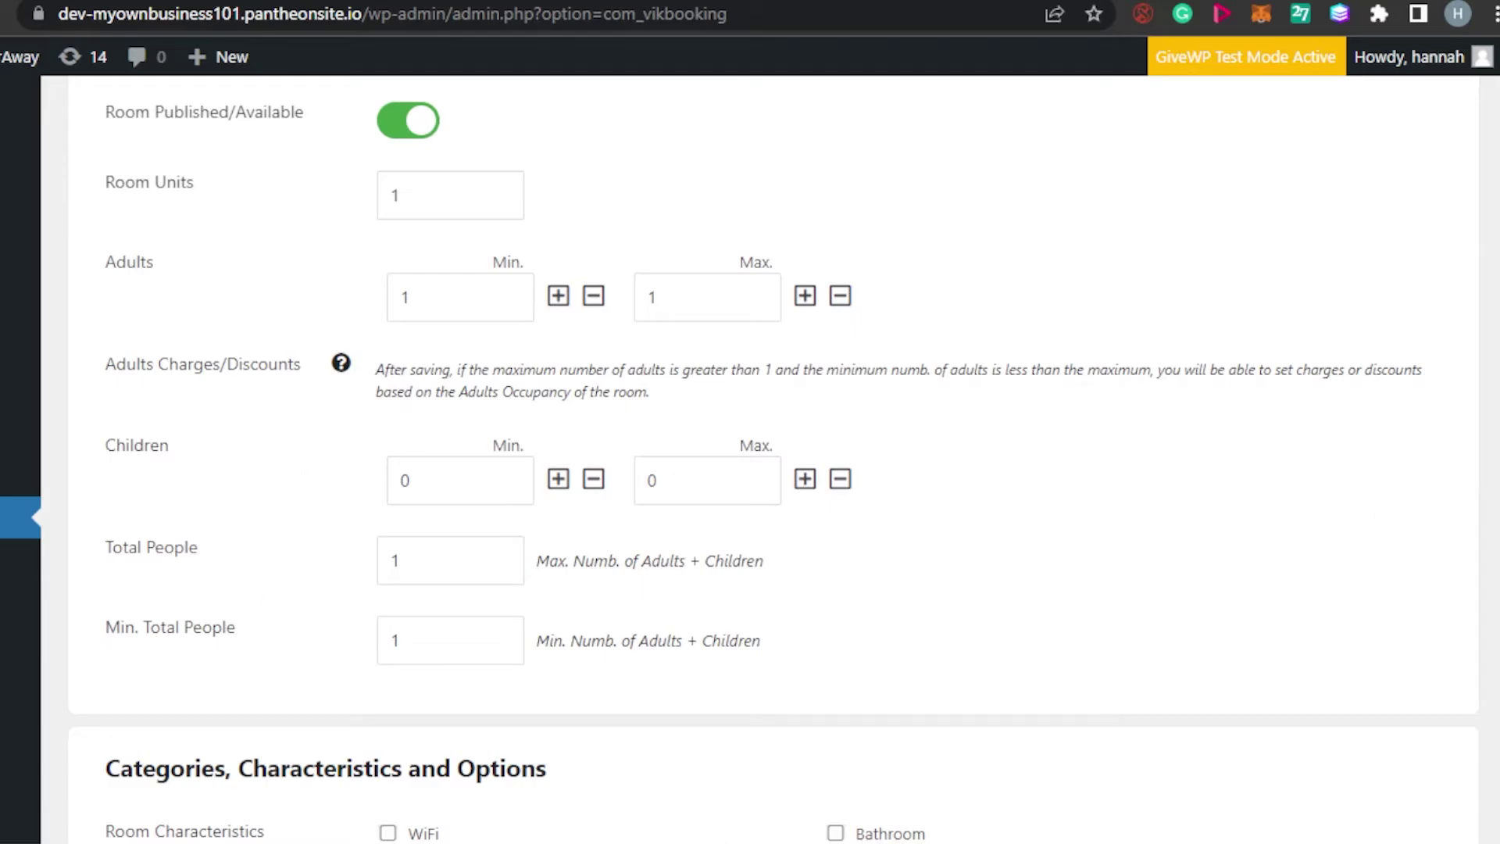
scroll(773, 460, "down", 6)
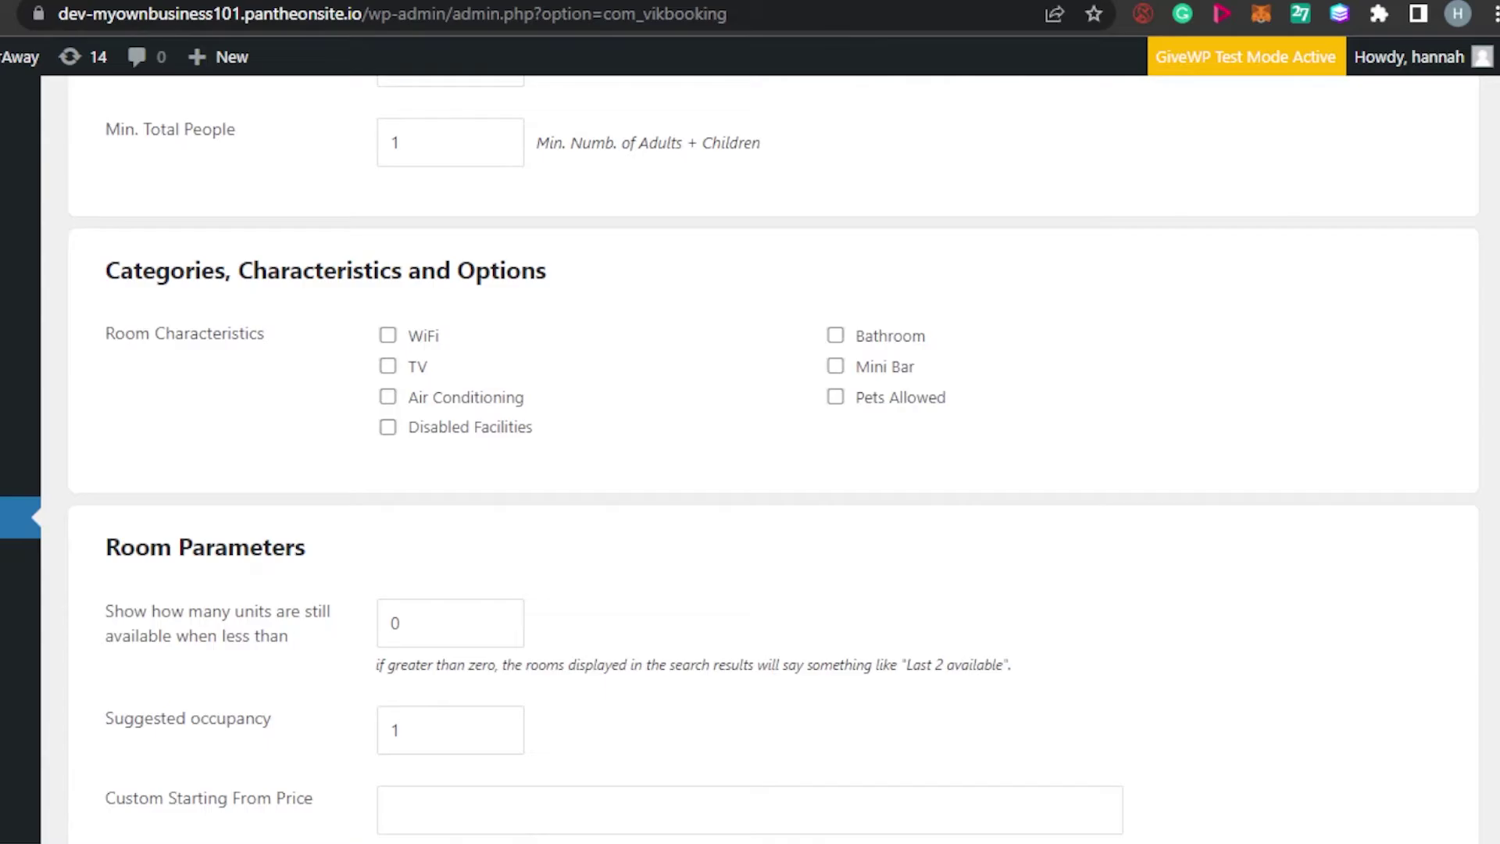
scroll(773, 453, "up", 10)
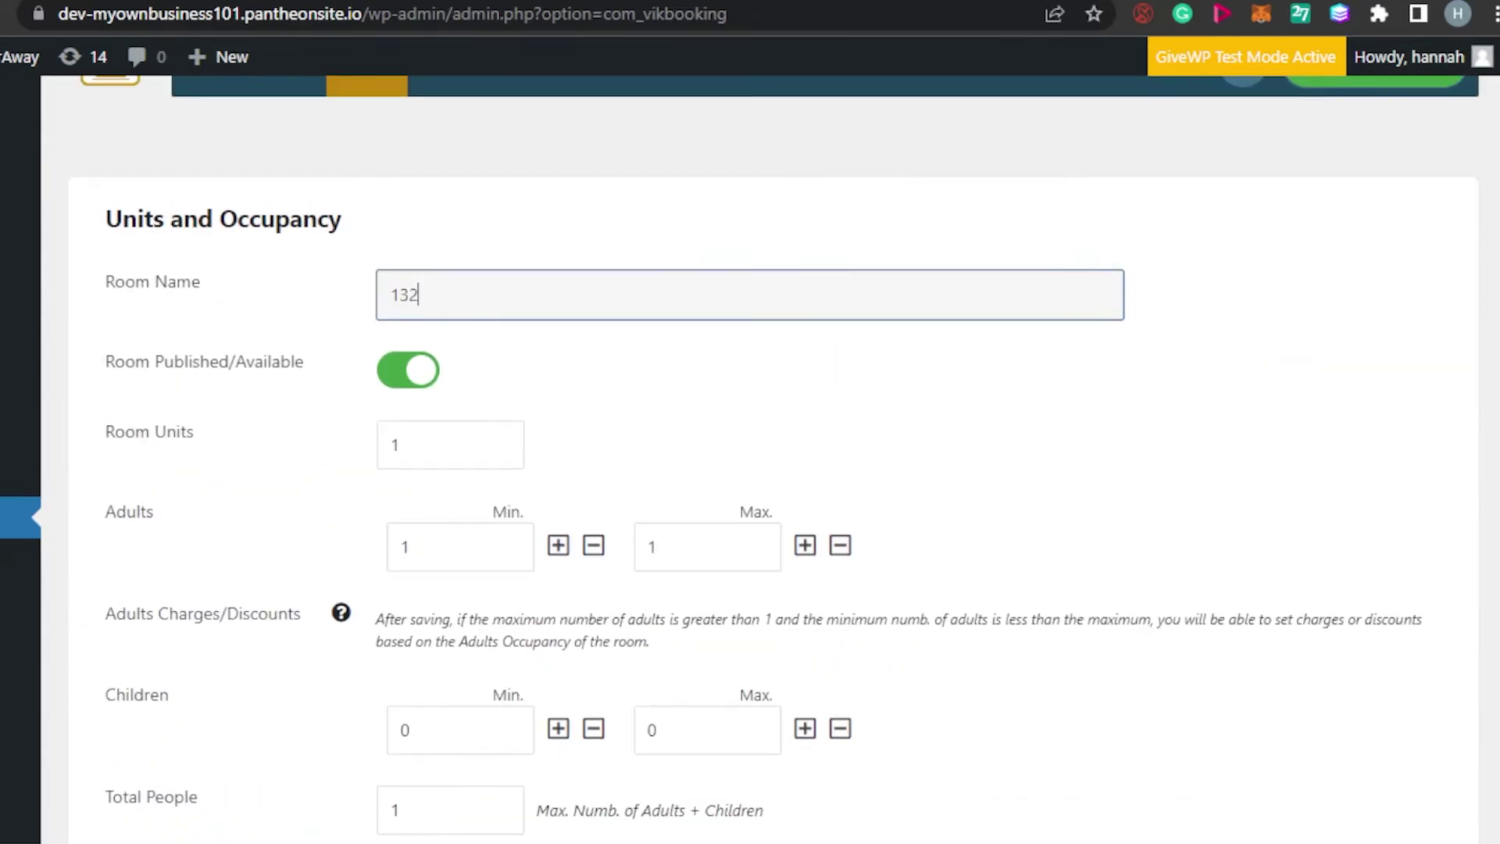
scroll(773, 454, "down", 4)
scroll(448, 114, "up", 1)
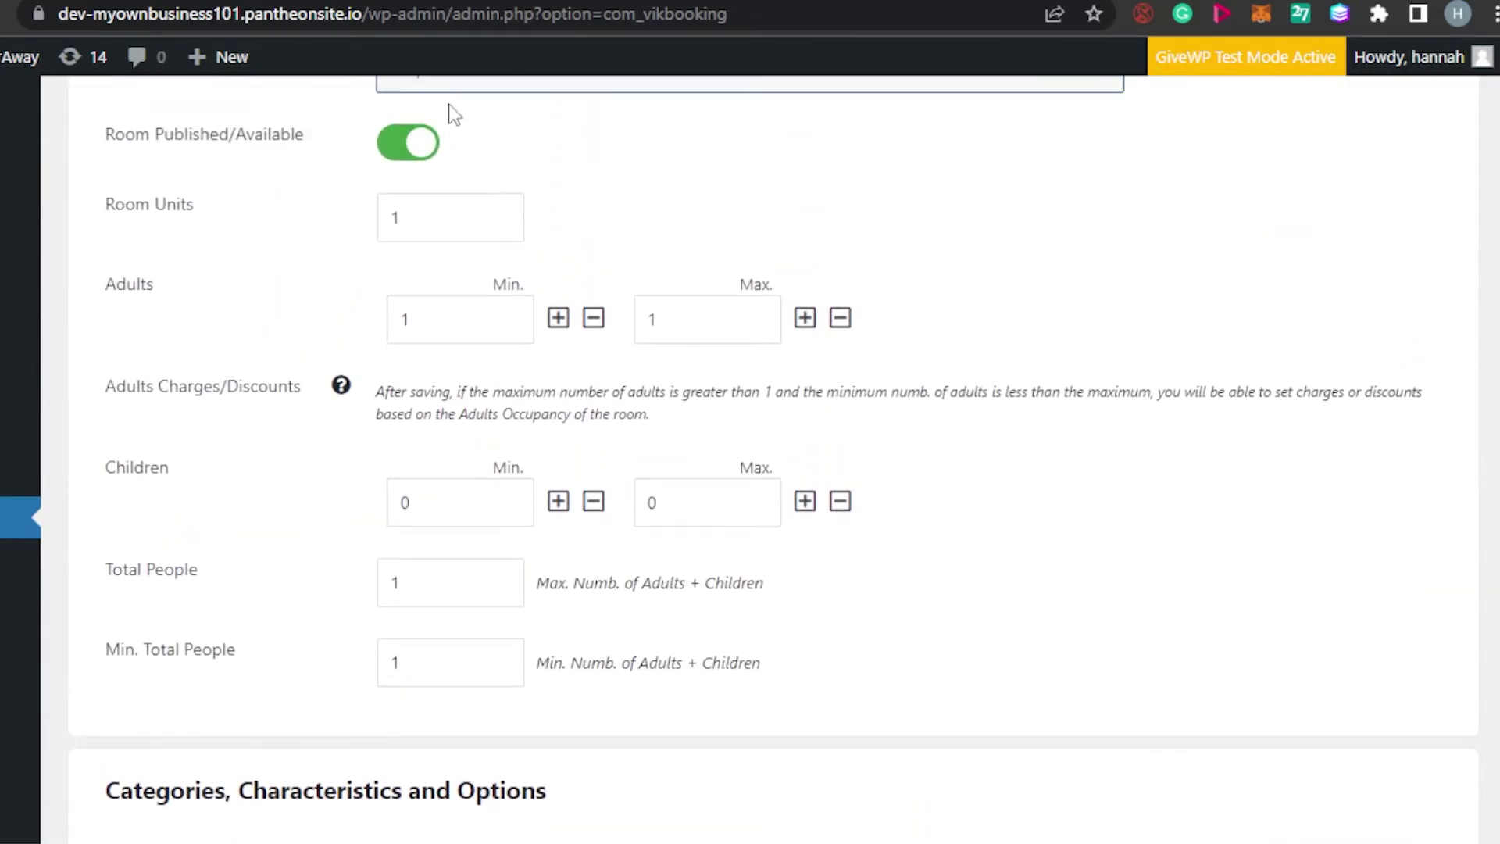
left_click(511, 328)
key("BackSpace")
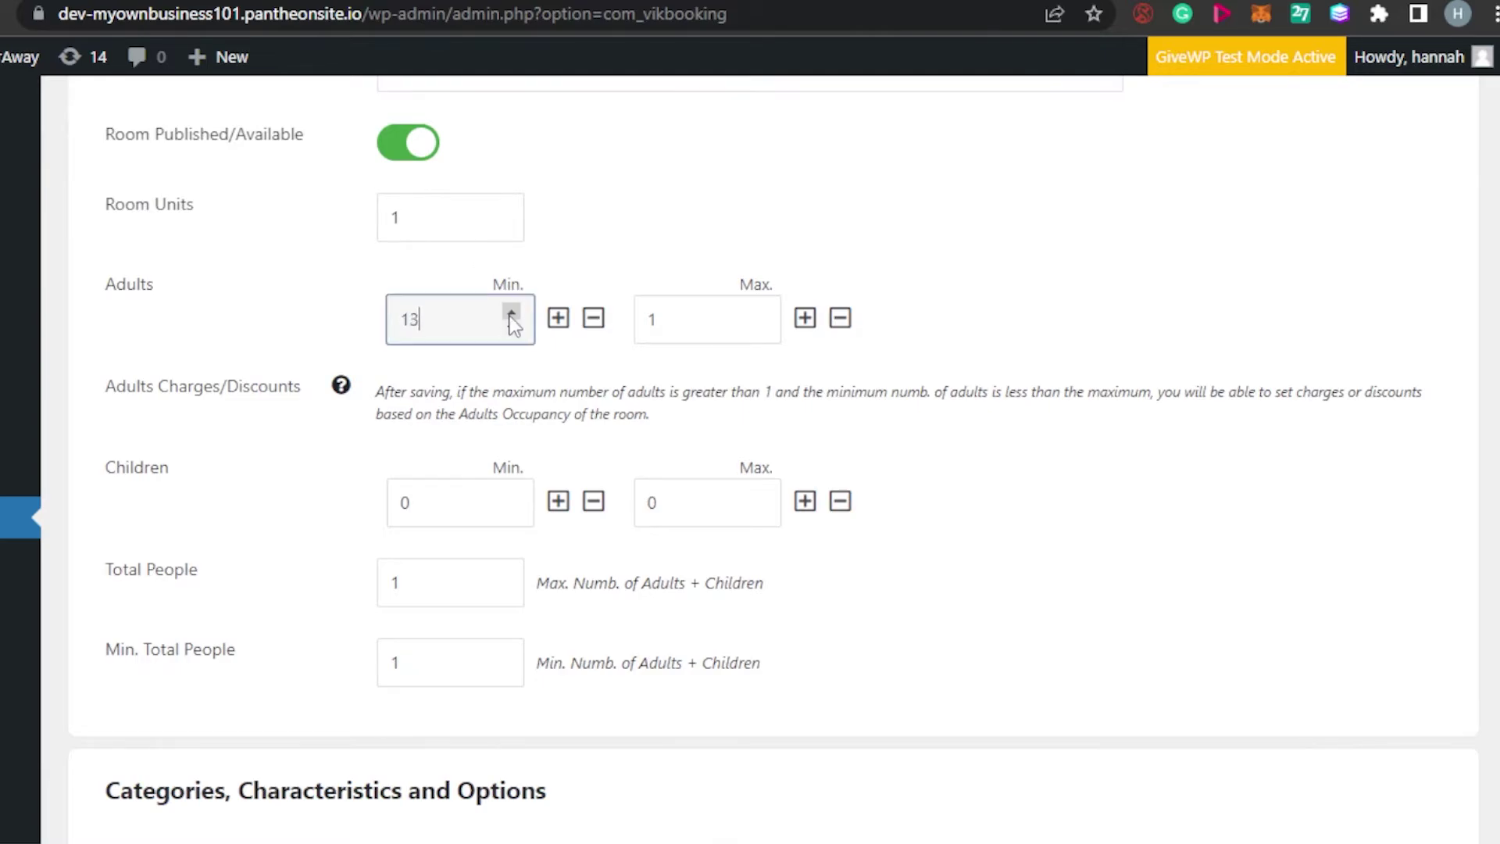
type("24")
key("BackSpace")
key("BackSpace")
type("10")
key("BackSpace")
key("BackSpace")
type("0")
Set the room's maximum number of adults to 2 and its minimum number of children to 1.
left_click(708, 322)
key("BackSpace")
type("2")
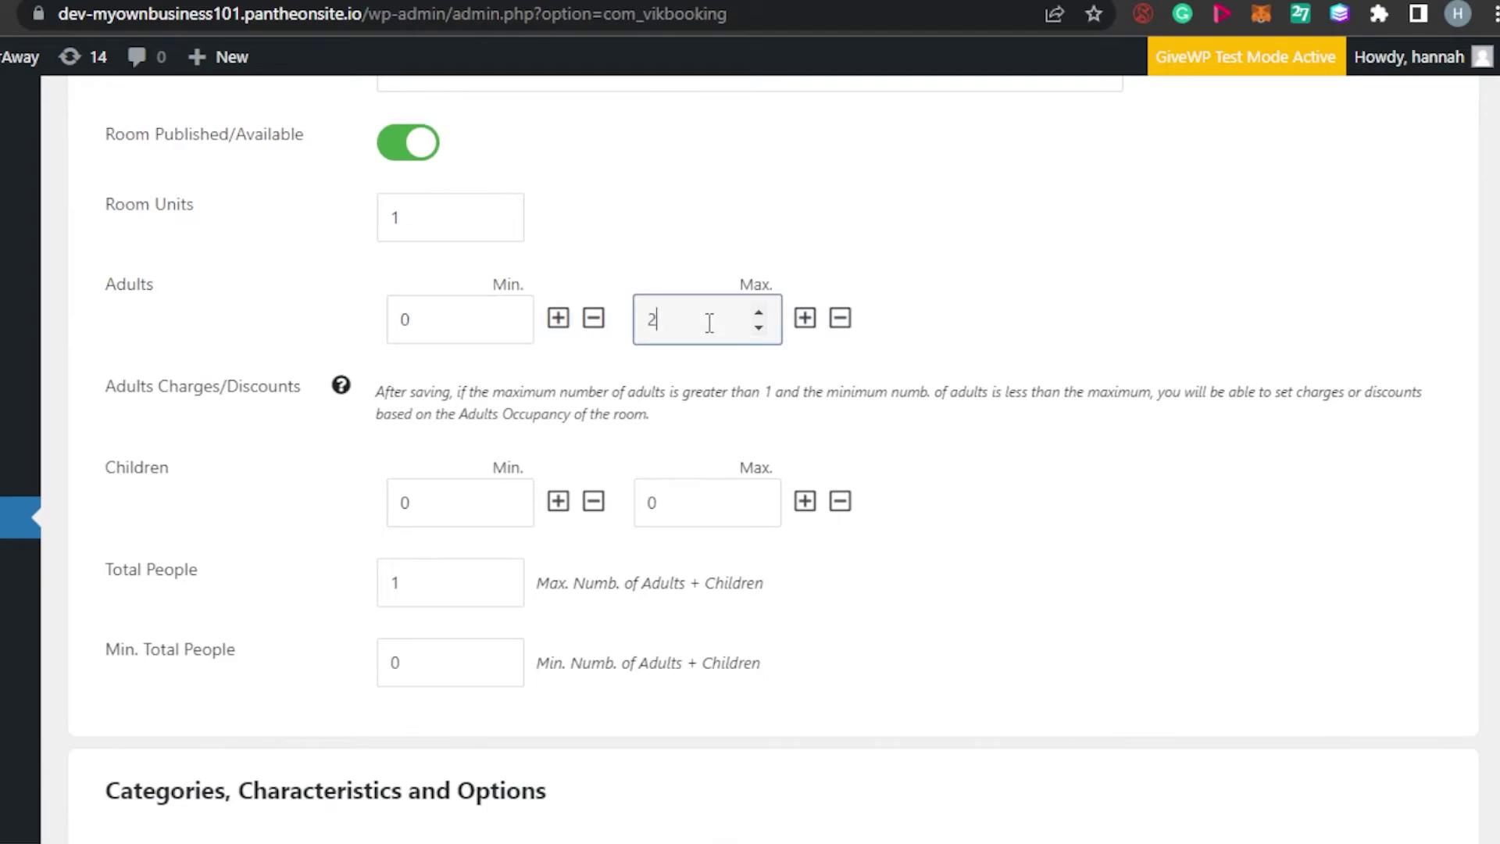
left_click(436, 492)
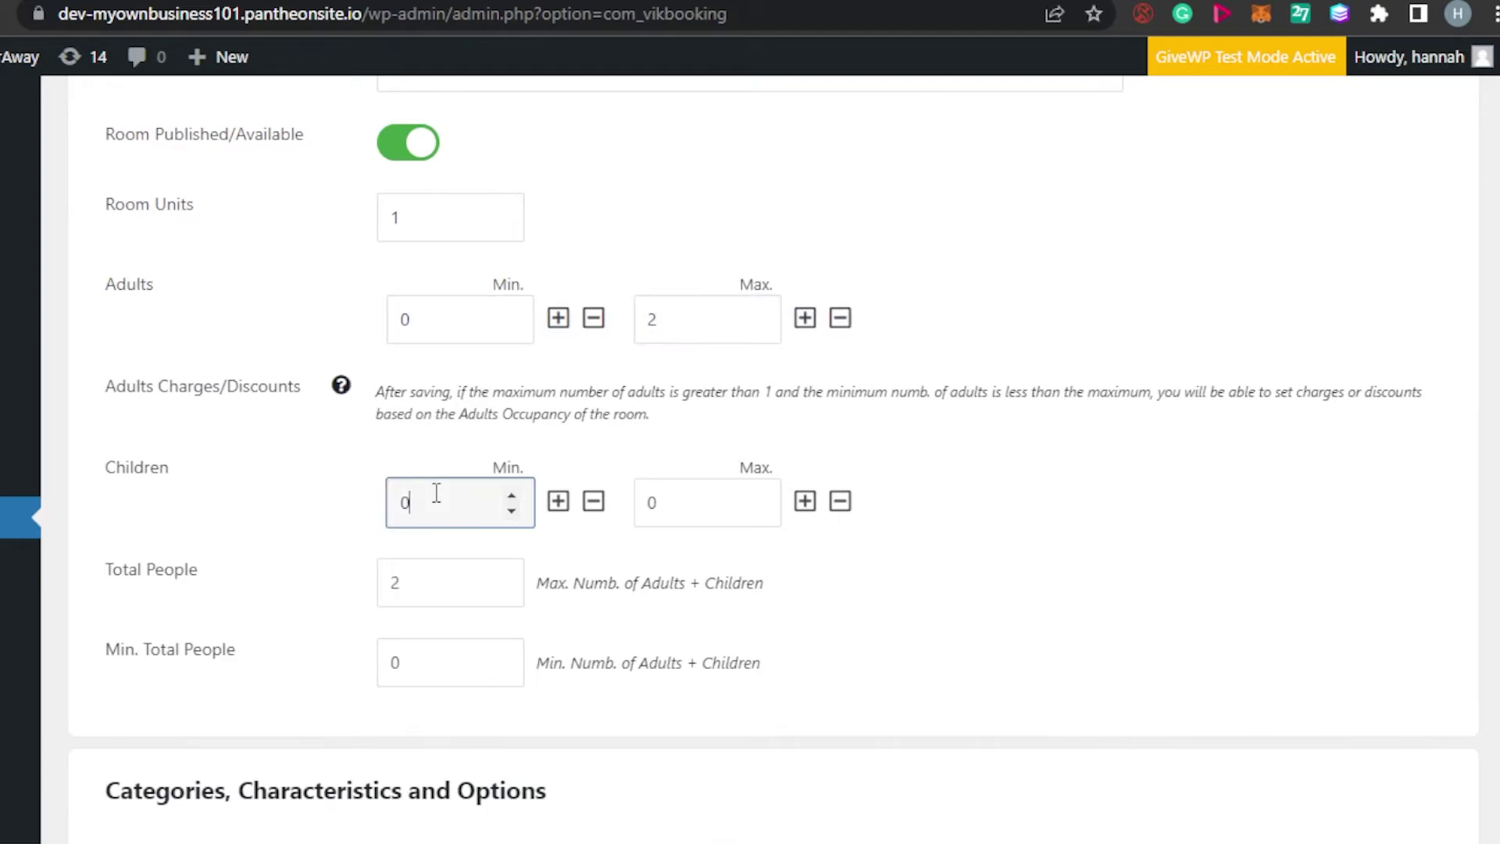
type("1")
Enable WiFi, TV and Air Conditioning as the room's characteristics.
scroll(774, 461, "down", 4)
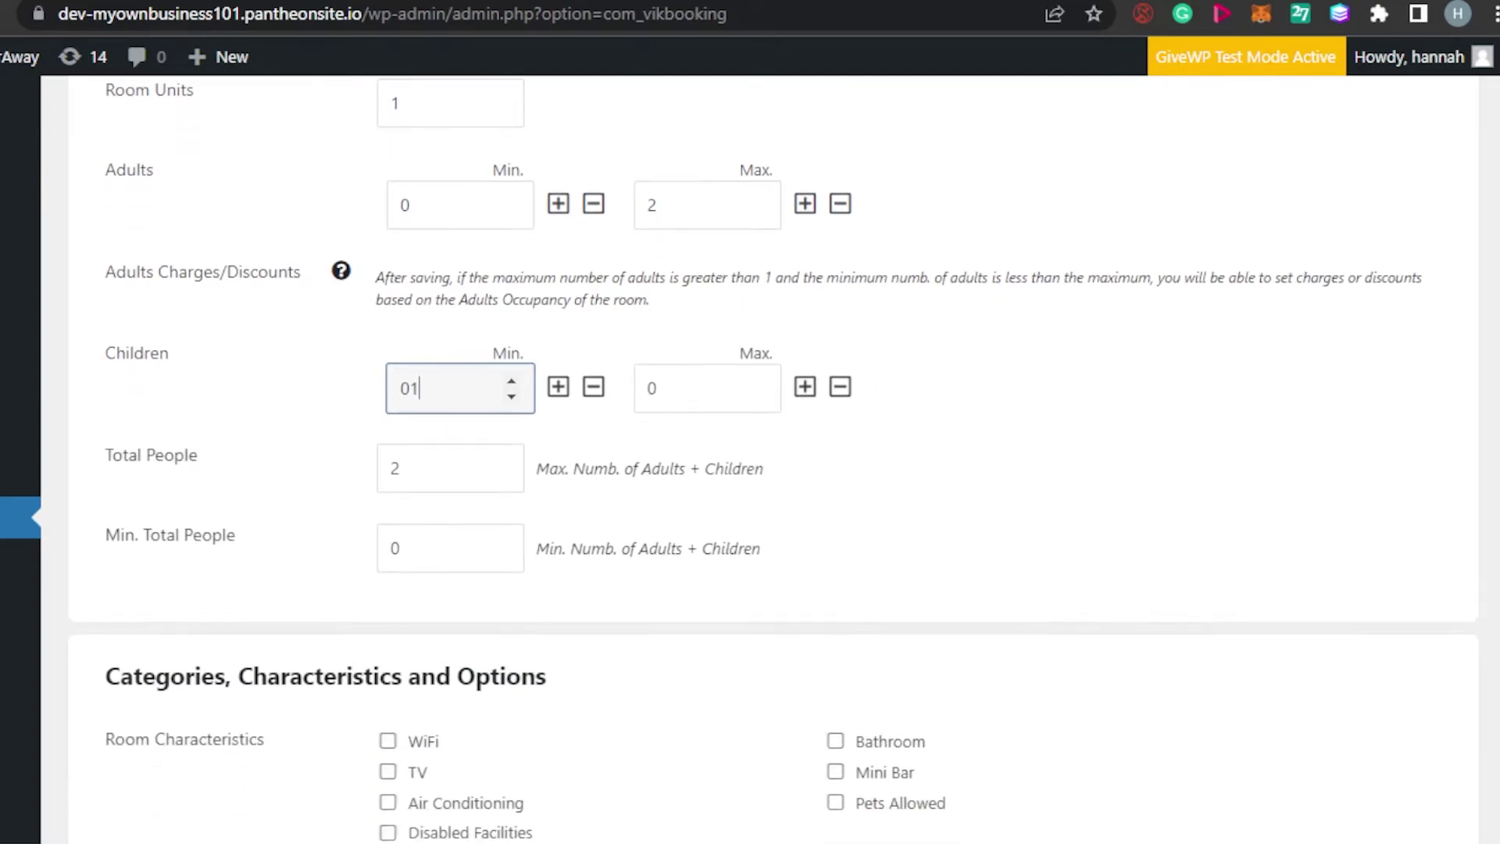
scroll(773, 461, "down", 2)
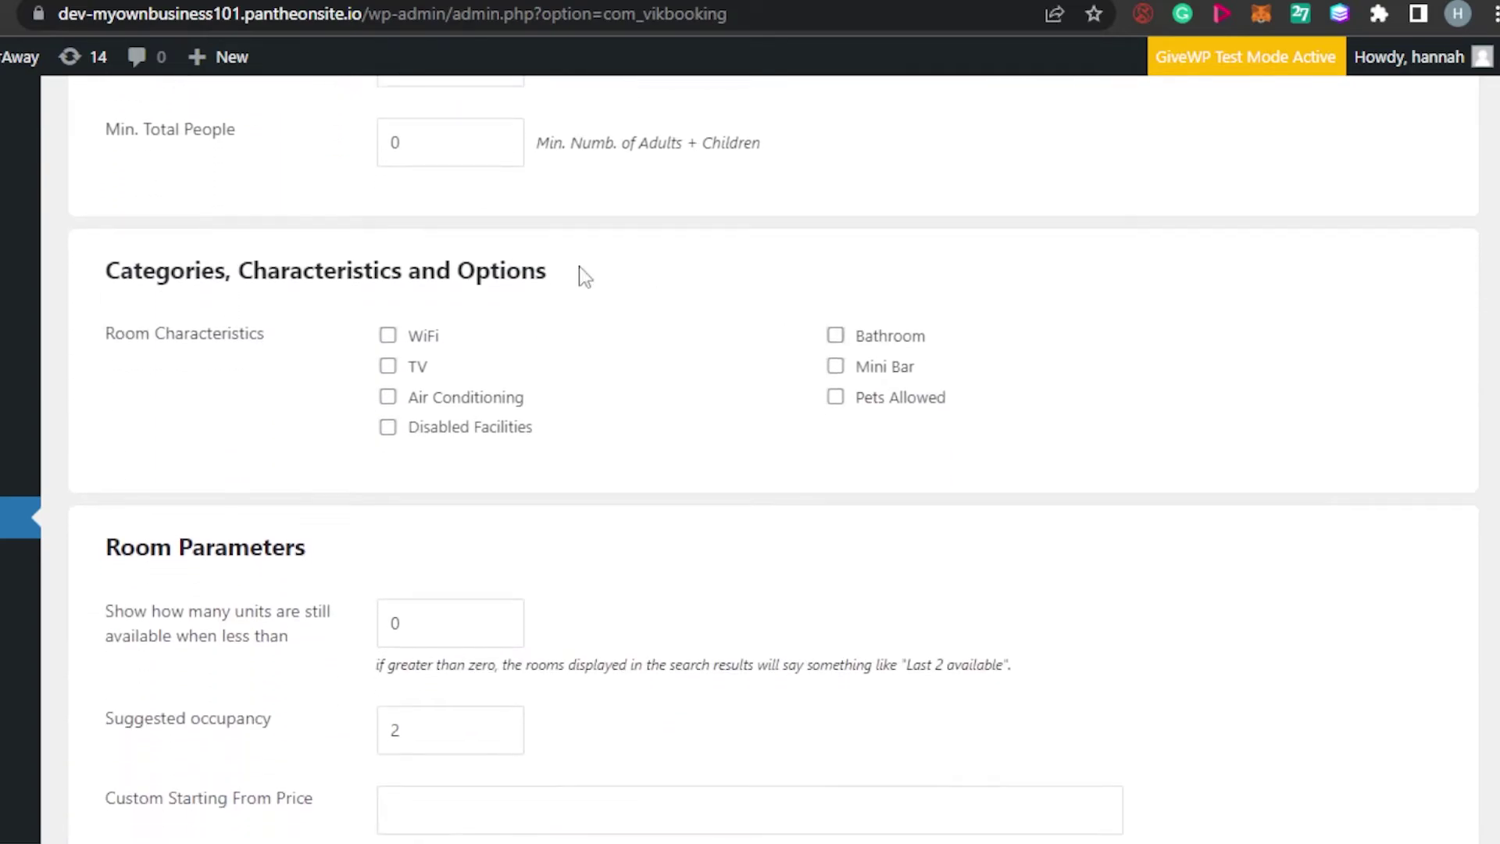
left_click(388, 336)
left_click(389, 367)
left_click(388, 397)
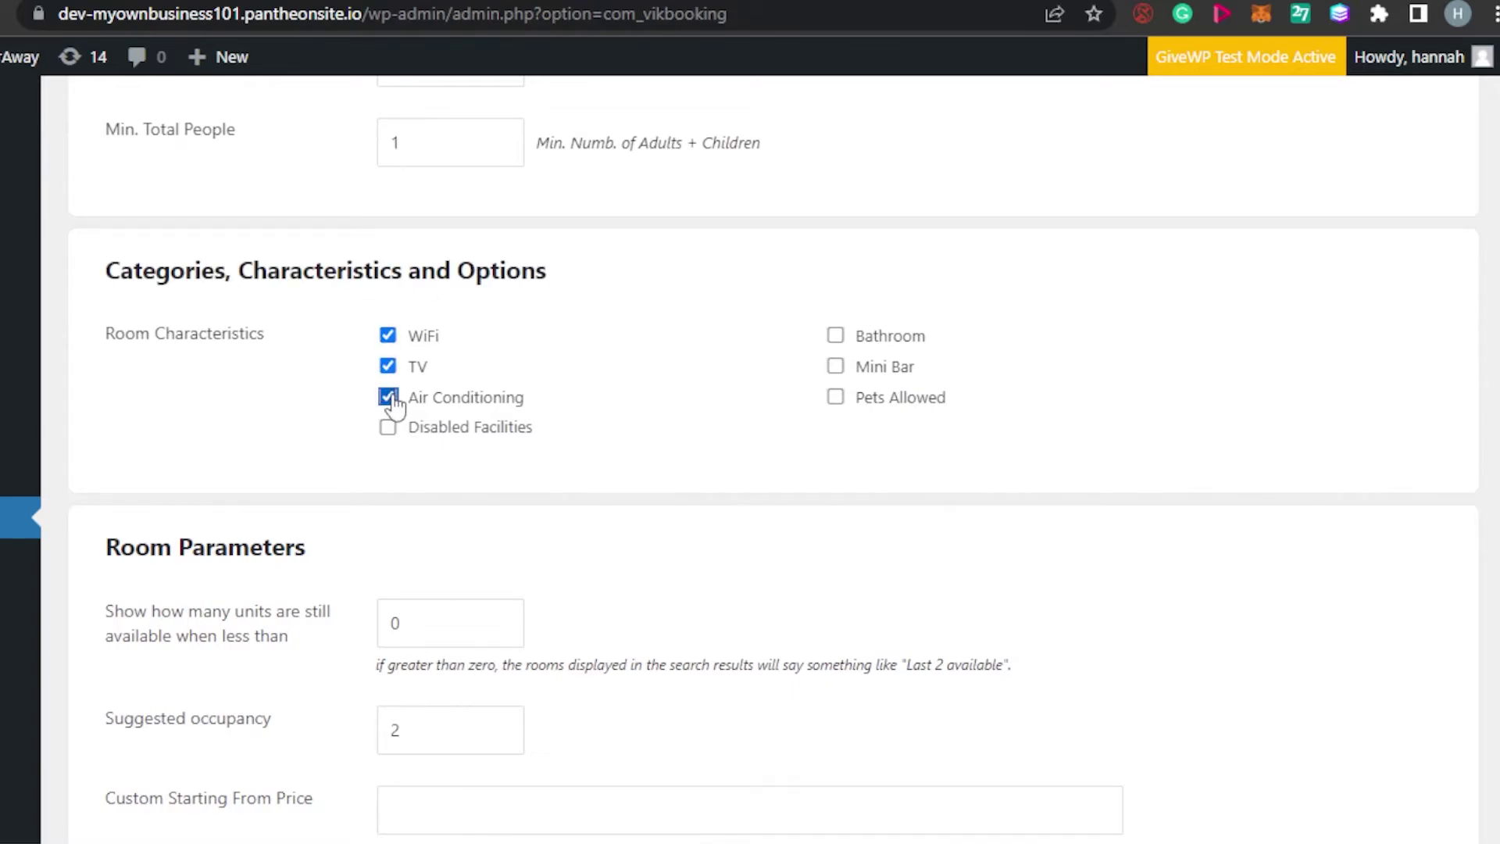
Add Bathroom, Mini Bar and Disabled Facilities to the room's characteristics.
left_click(835, 335)
left_click(837, 367)
left_click(387, 434)
Review the new room form's parameters, photos and descriptions, geographic information and page settings sections.
scroll(933, 412, "down", 4)
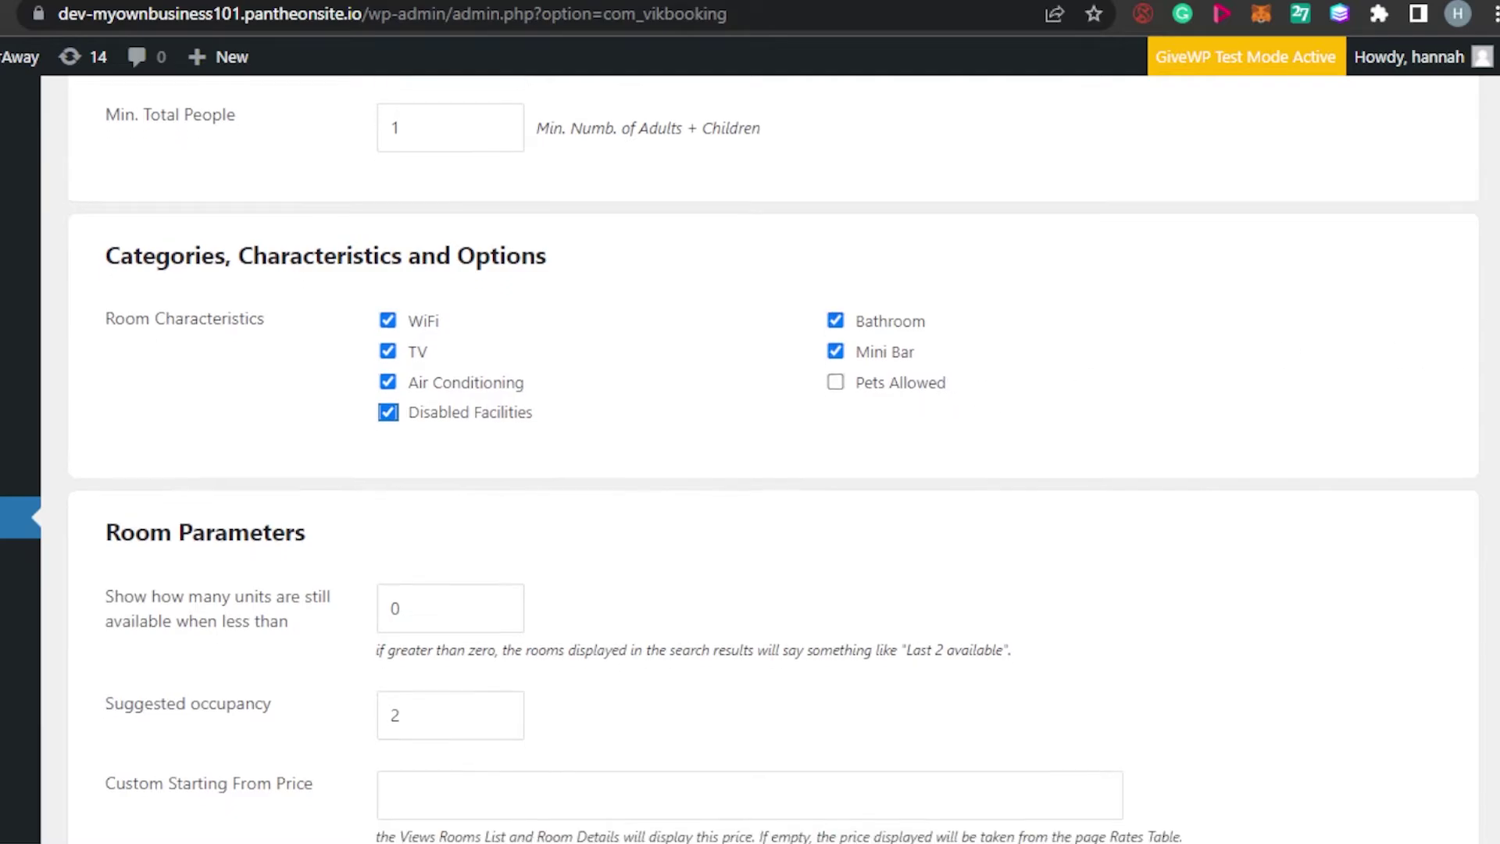
scroll(773, 461, "down", 1)
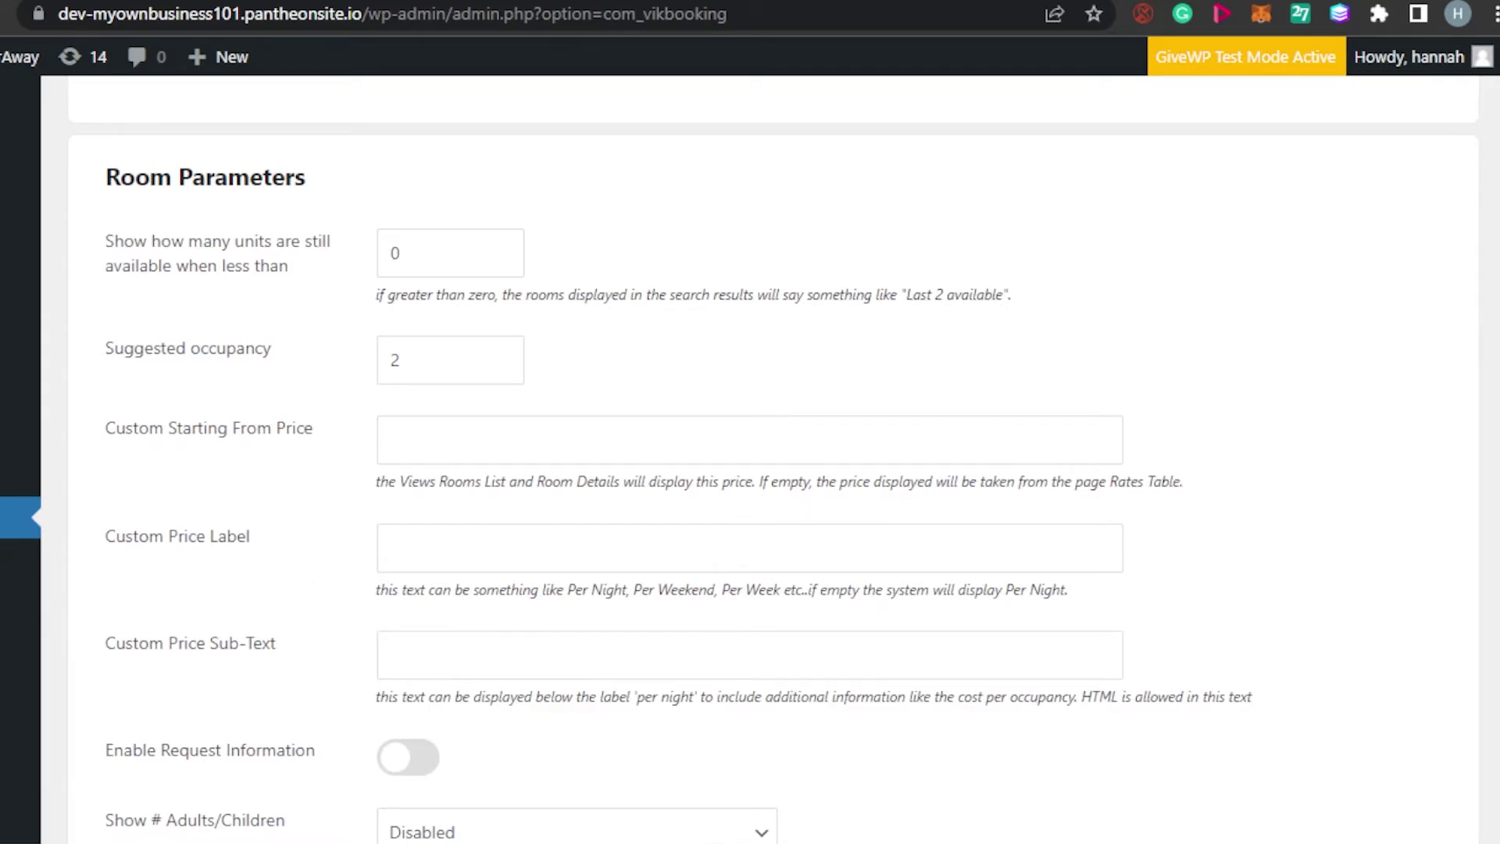
scroll(773, 461, "down", 10)
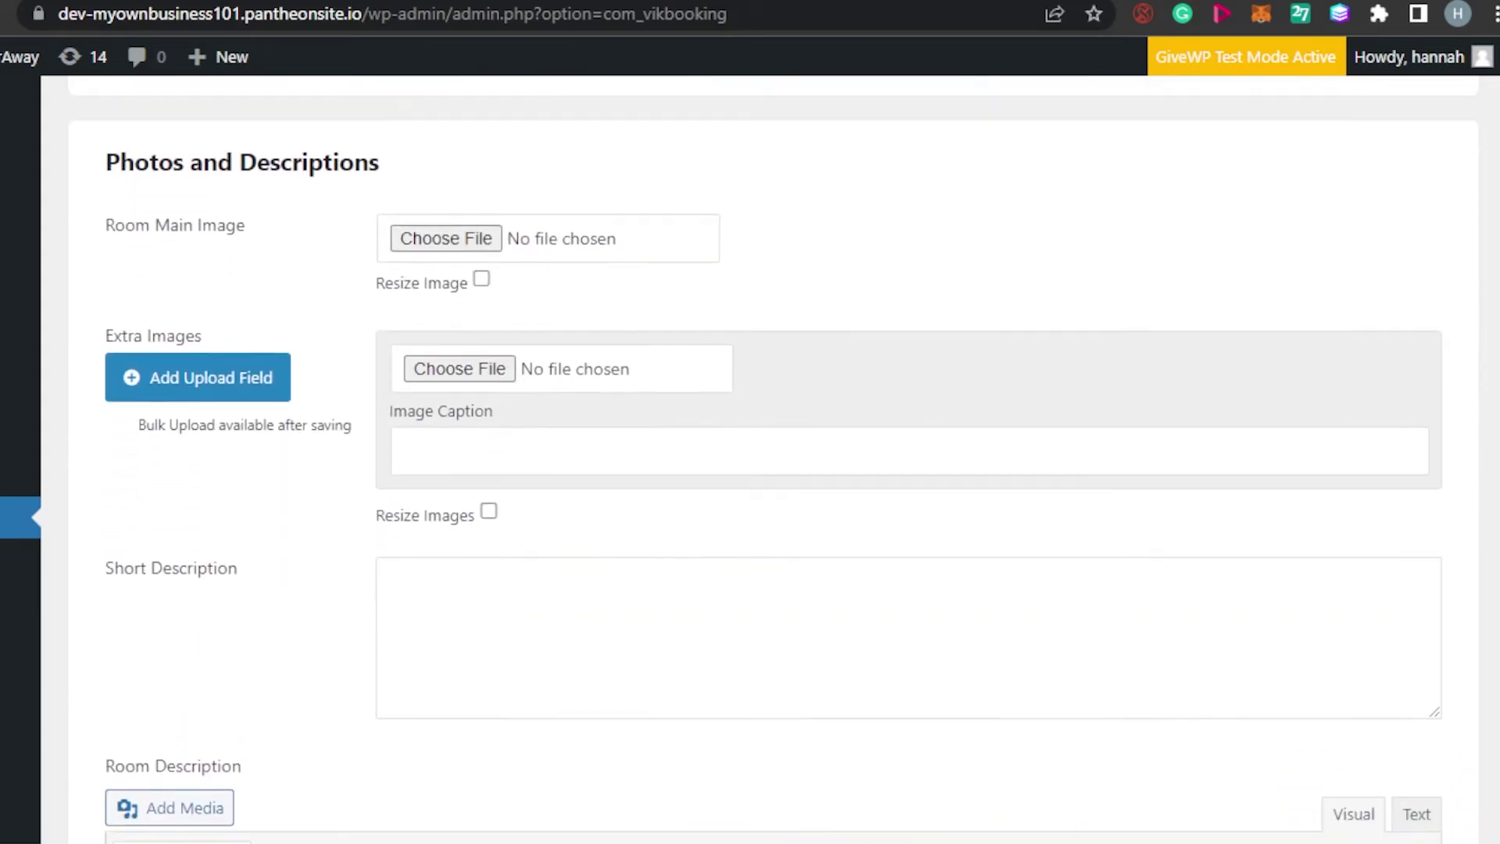
scroll(750, 519, "up", 1)
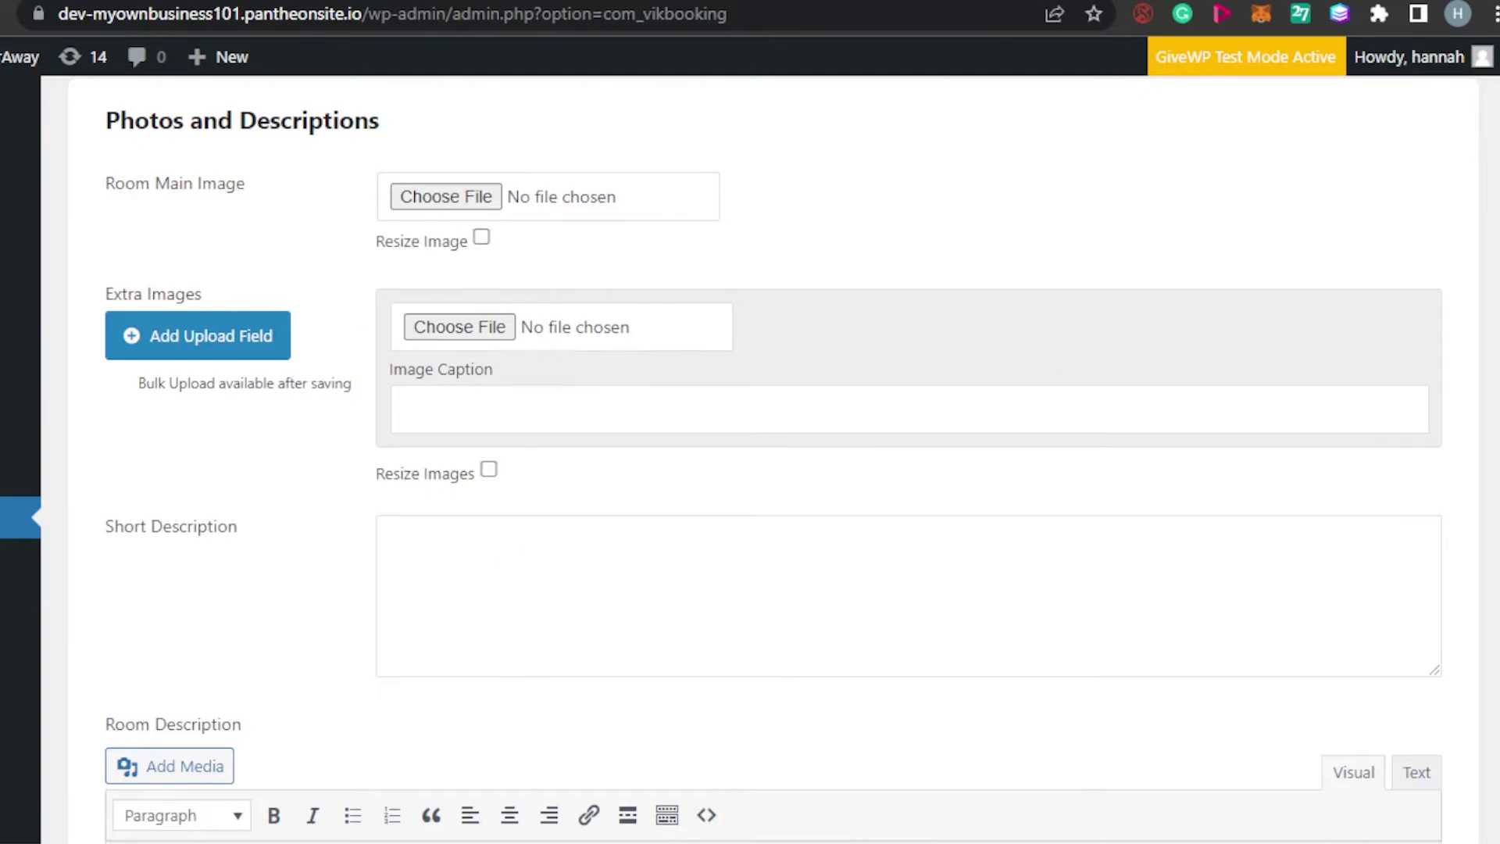
scroll(750, 461, "down", 12)
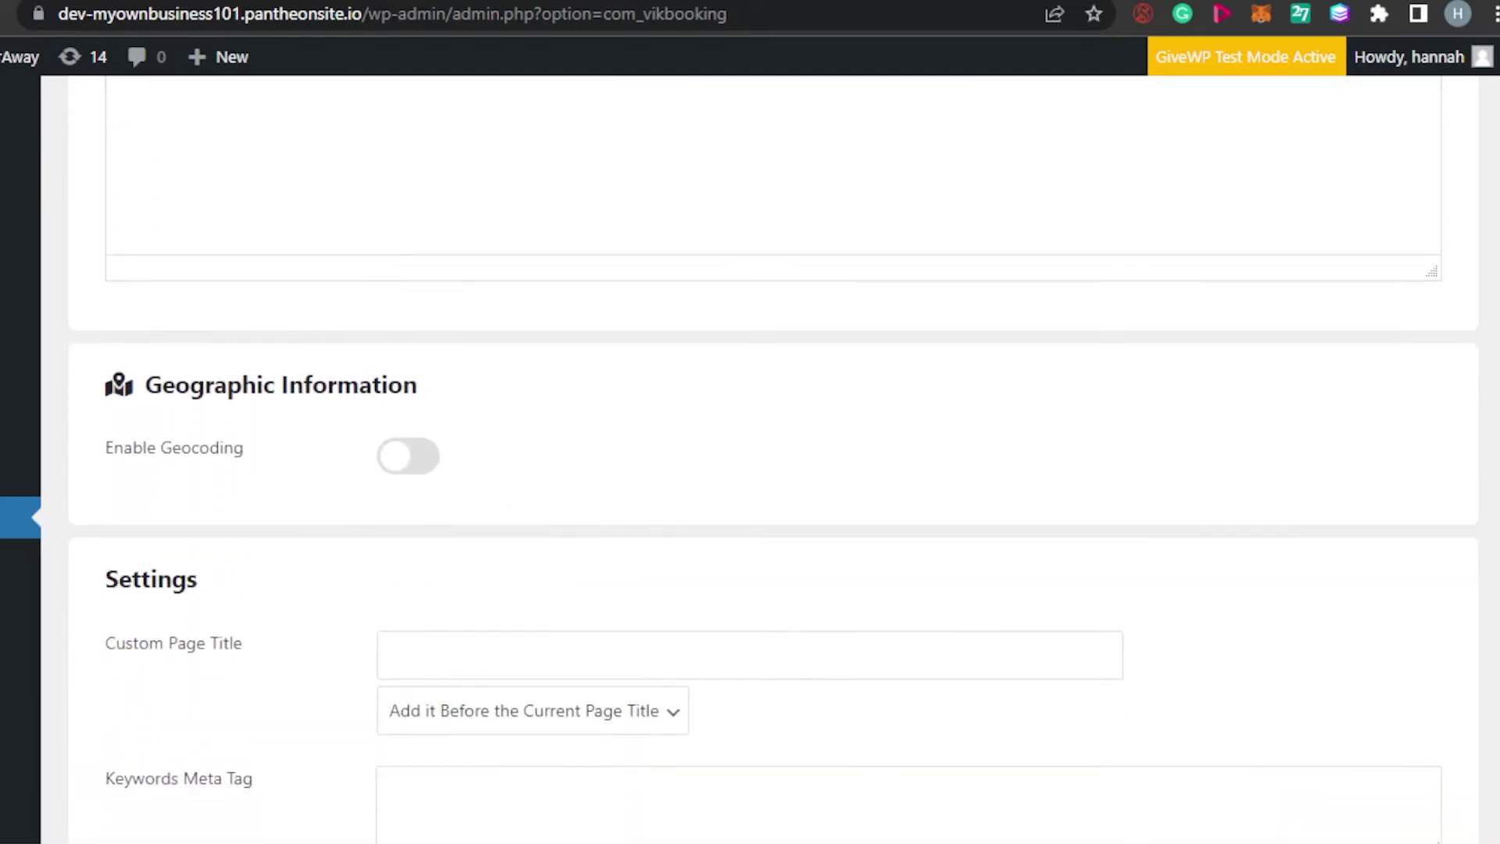
scroll(750, 461, "up", 10)
scroll(750, 461, "down", 3)
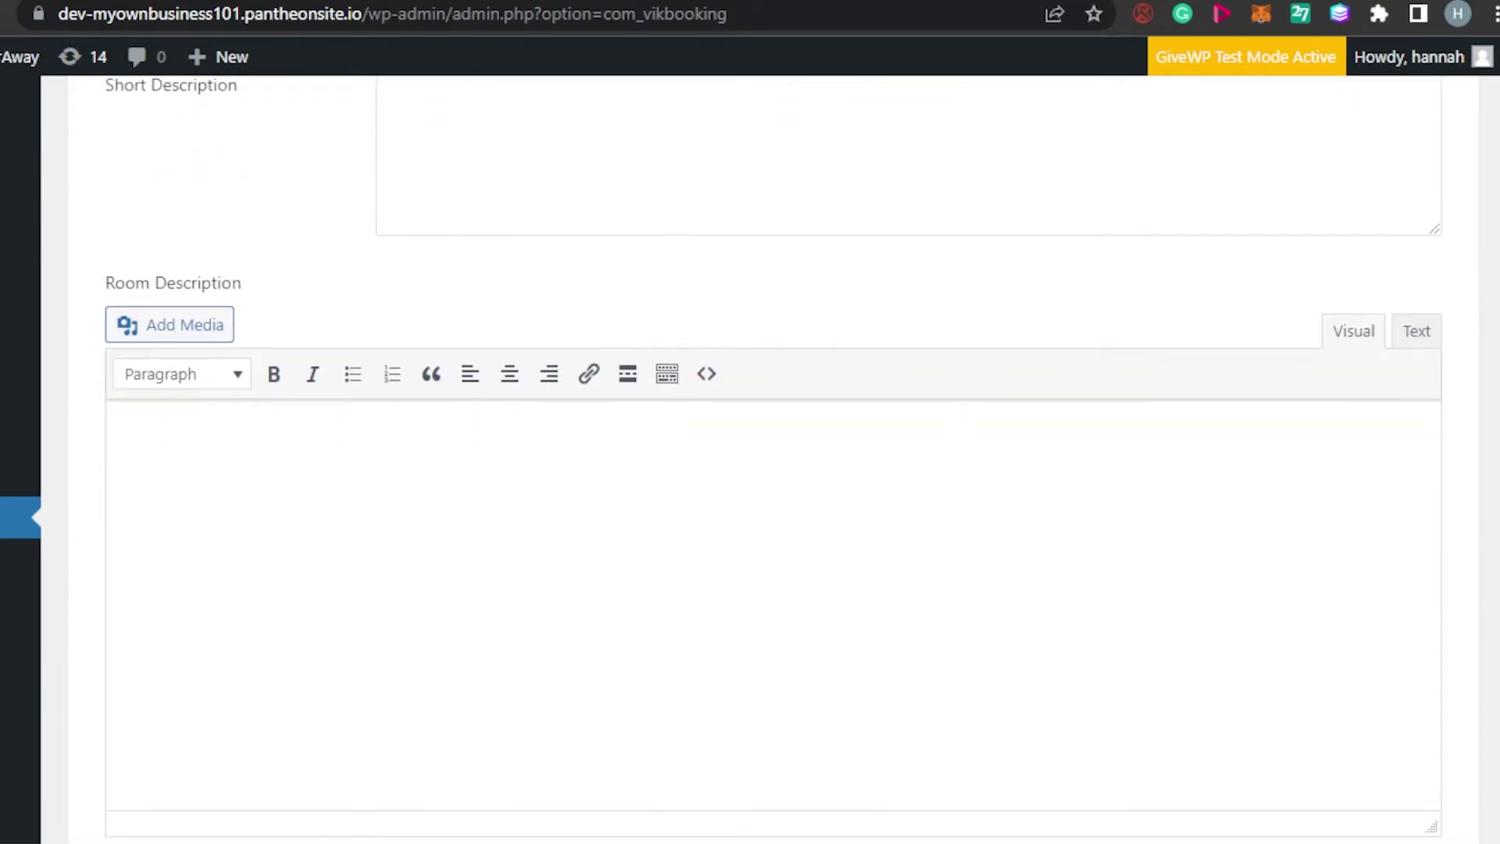
scroll(751, 478, "down", 8)
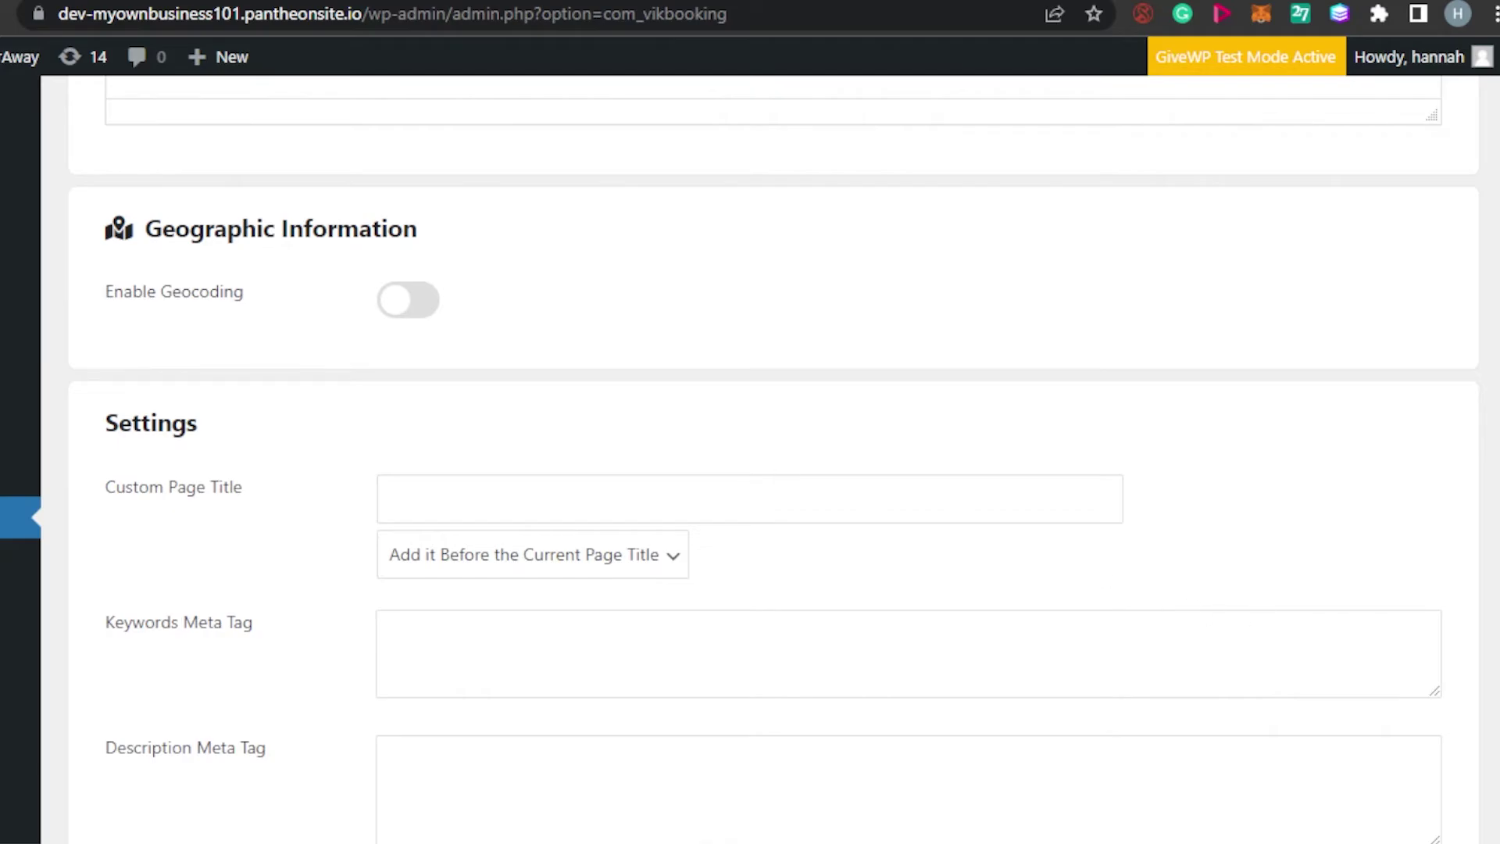
scroll(750, 461, "down", 2)
Save room 132 while keeping its form open for editing.
scroll(522, 168, "up", 20)
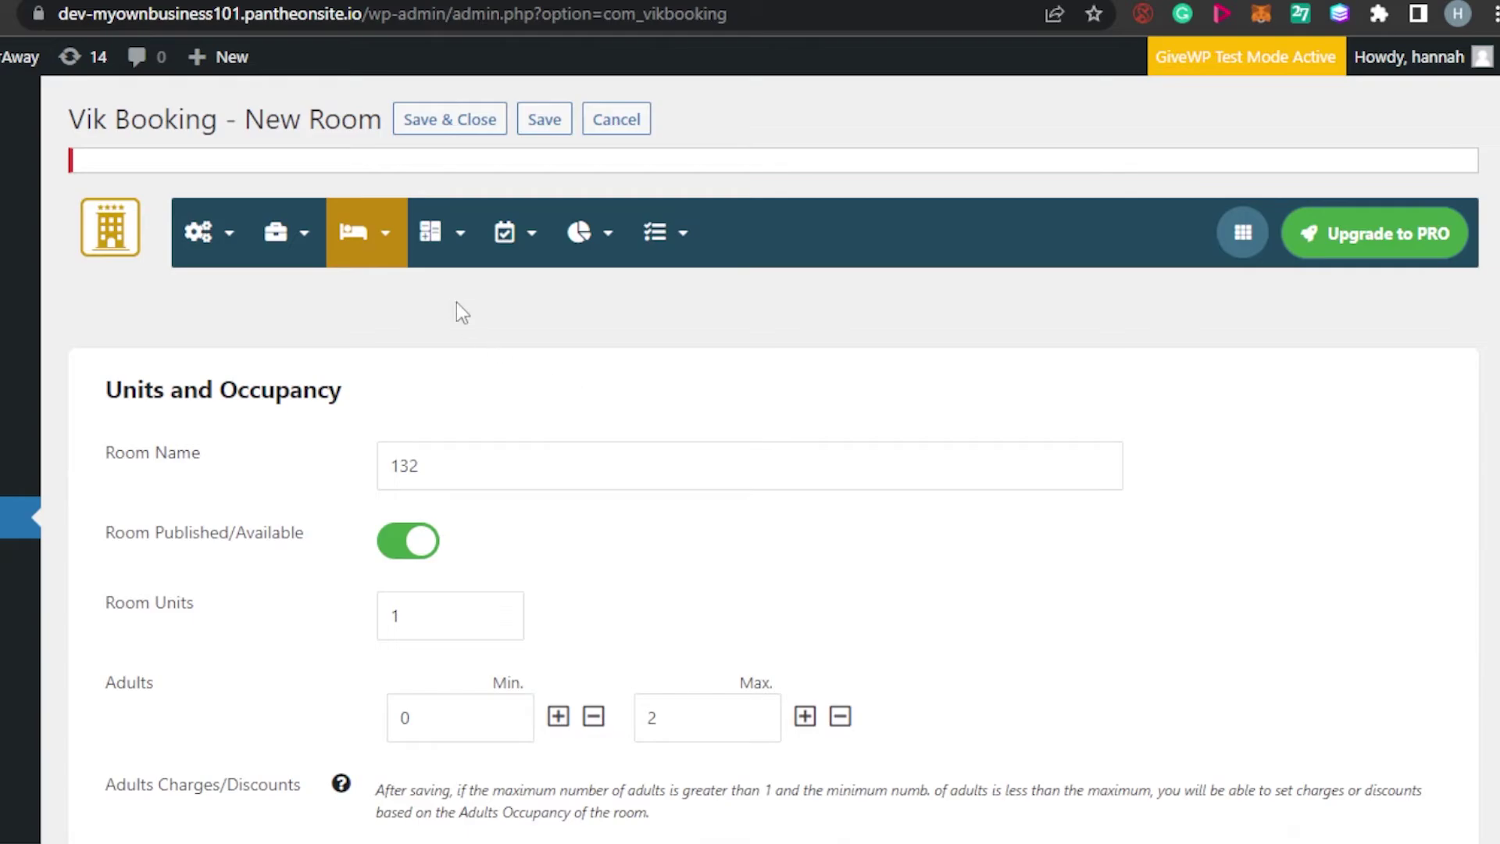
left_click(537, 125)
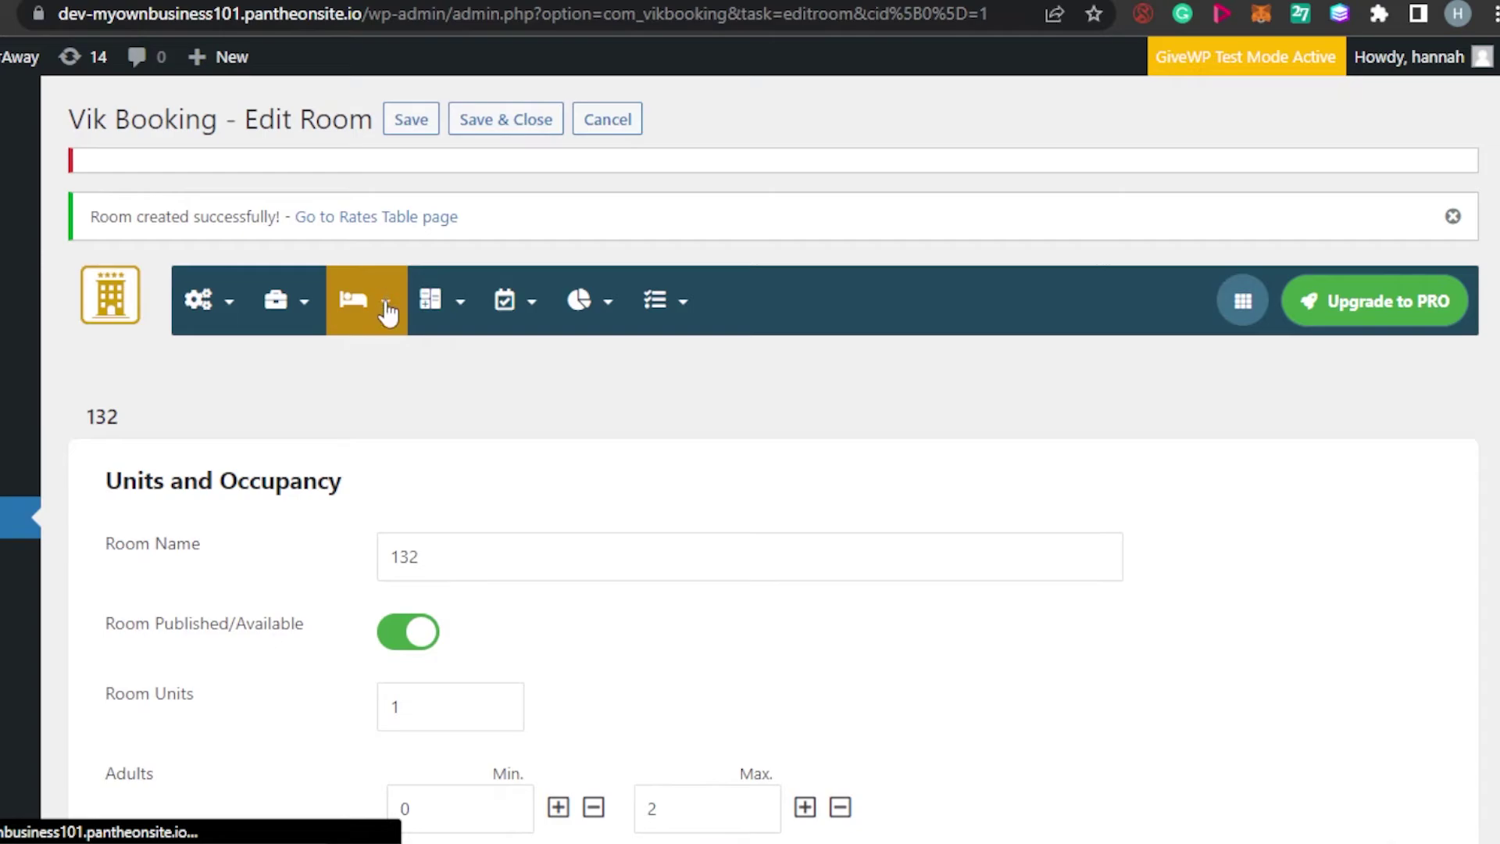
Open the bookings calendar and look over room 132's quick reservation form.
mouse_move(525, 301)
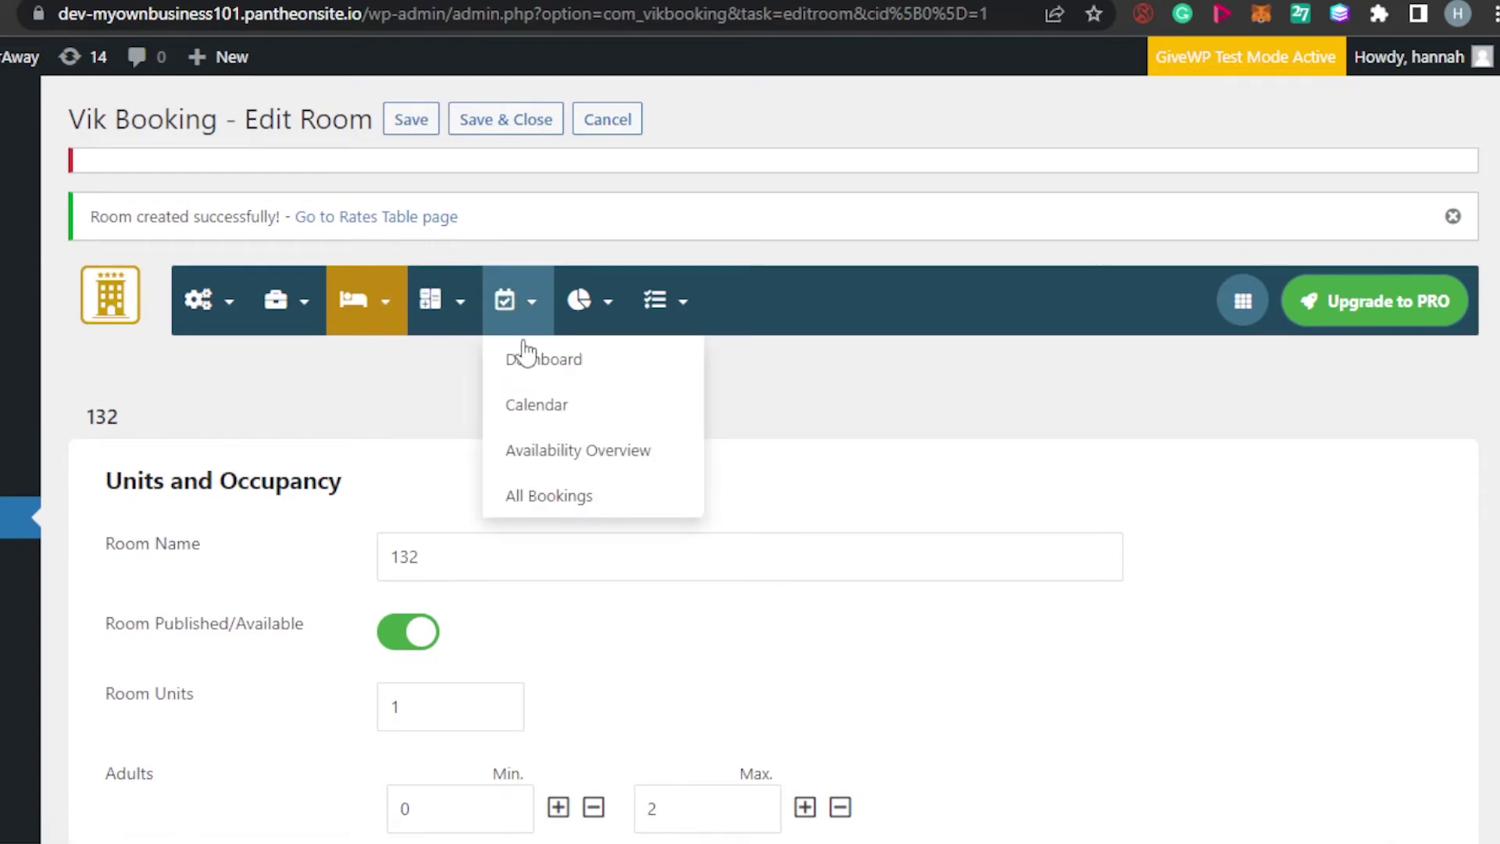
left_click(537, 406)
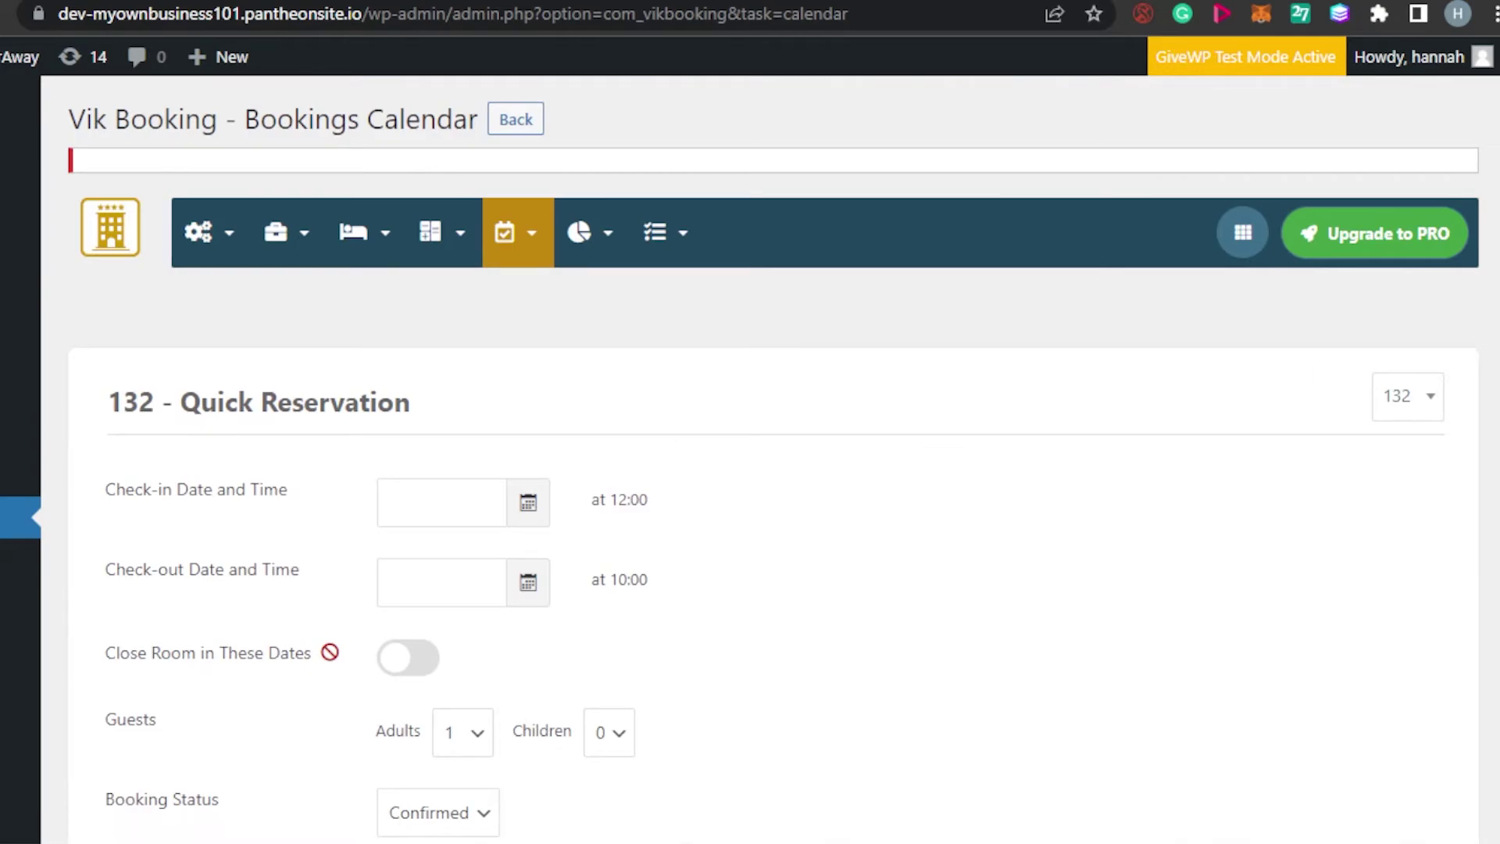
scroll(773, 460, "down", 5)
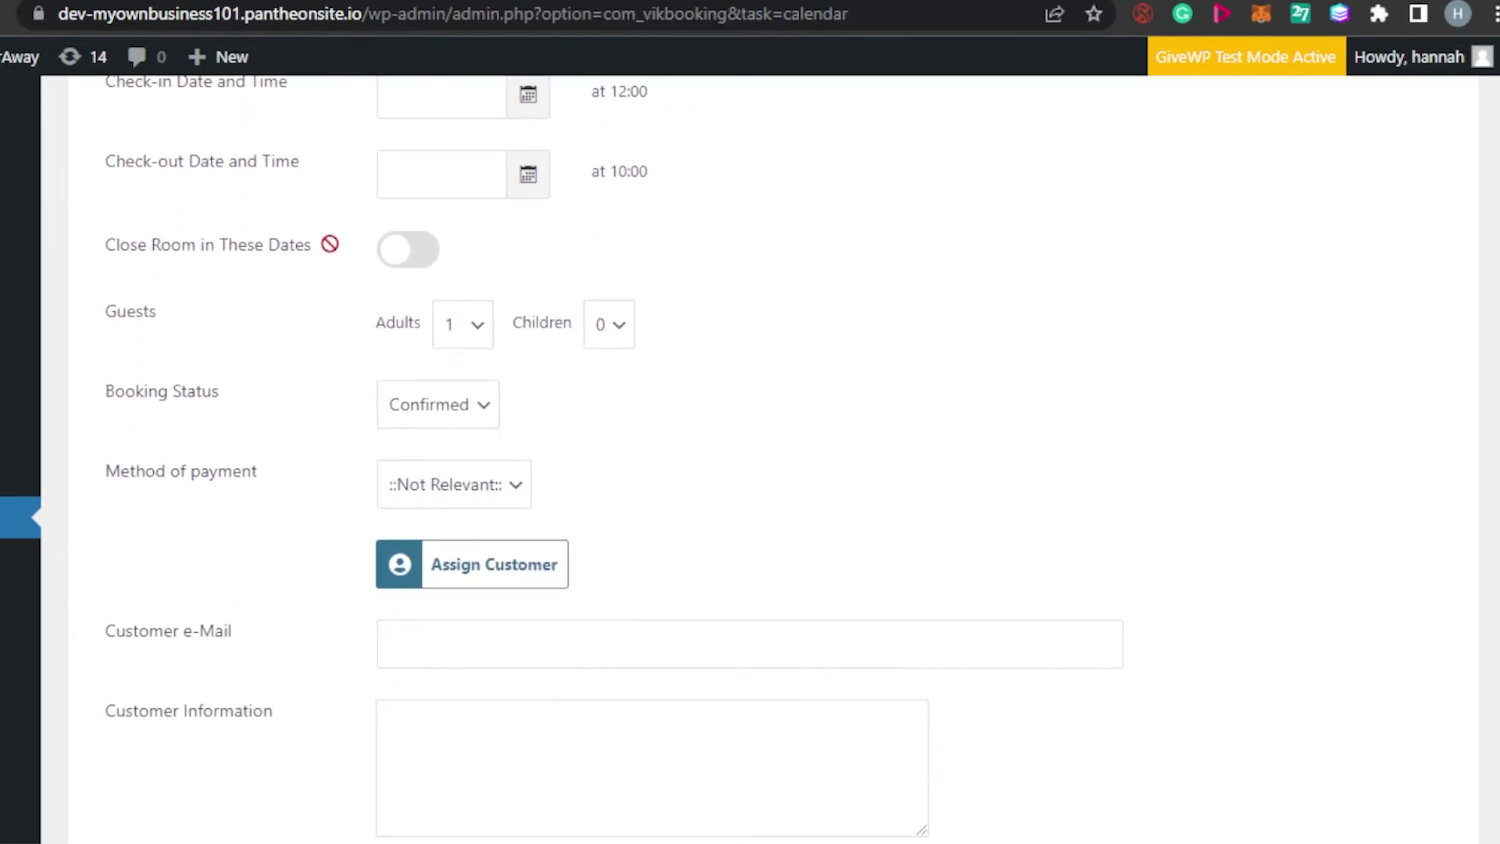
scroll(773, 459, "down", 1)
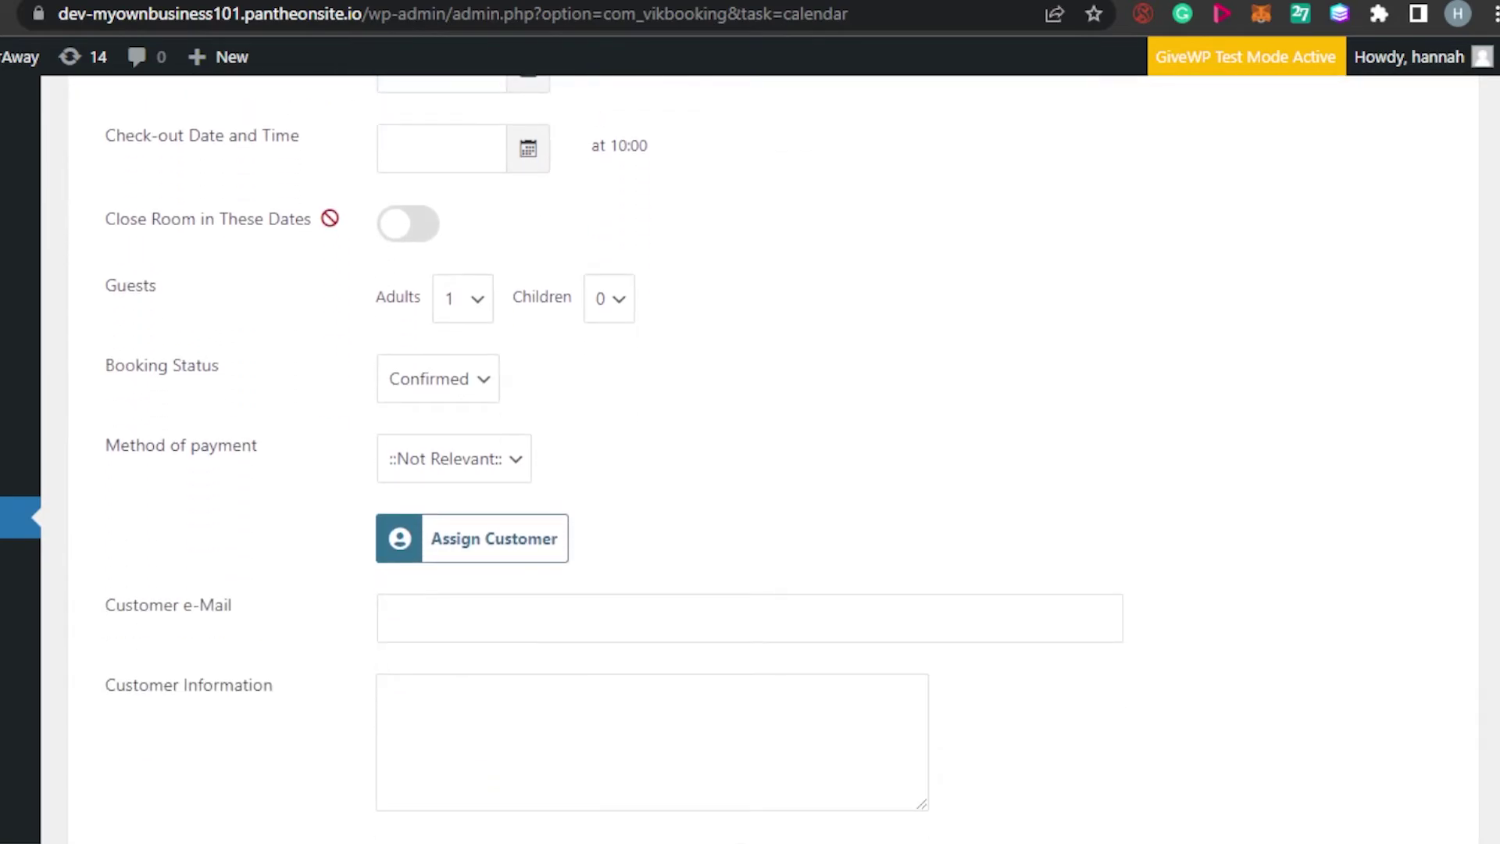
scroll(773, 459, "up", 6)
scroll(773, 460, "down", 4)
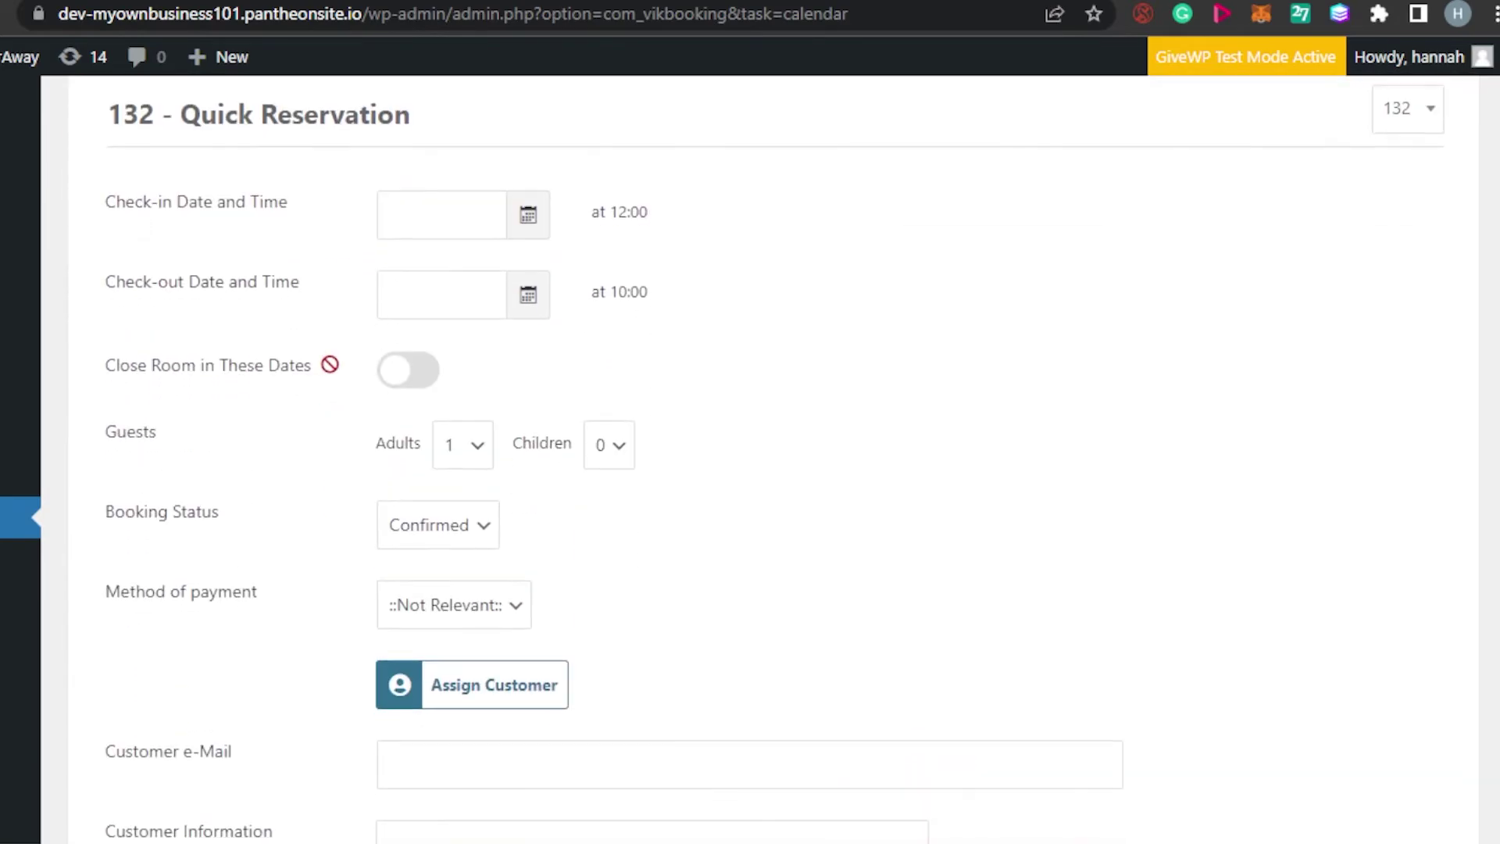
Set the quick reservation's check-in date to 02/03/2022 and its booking status to Standby.
left_click(470, 215)
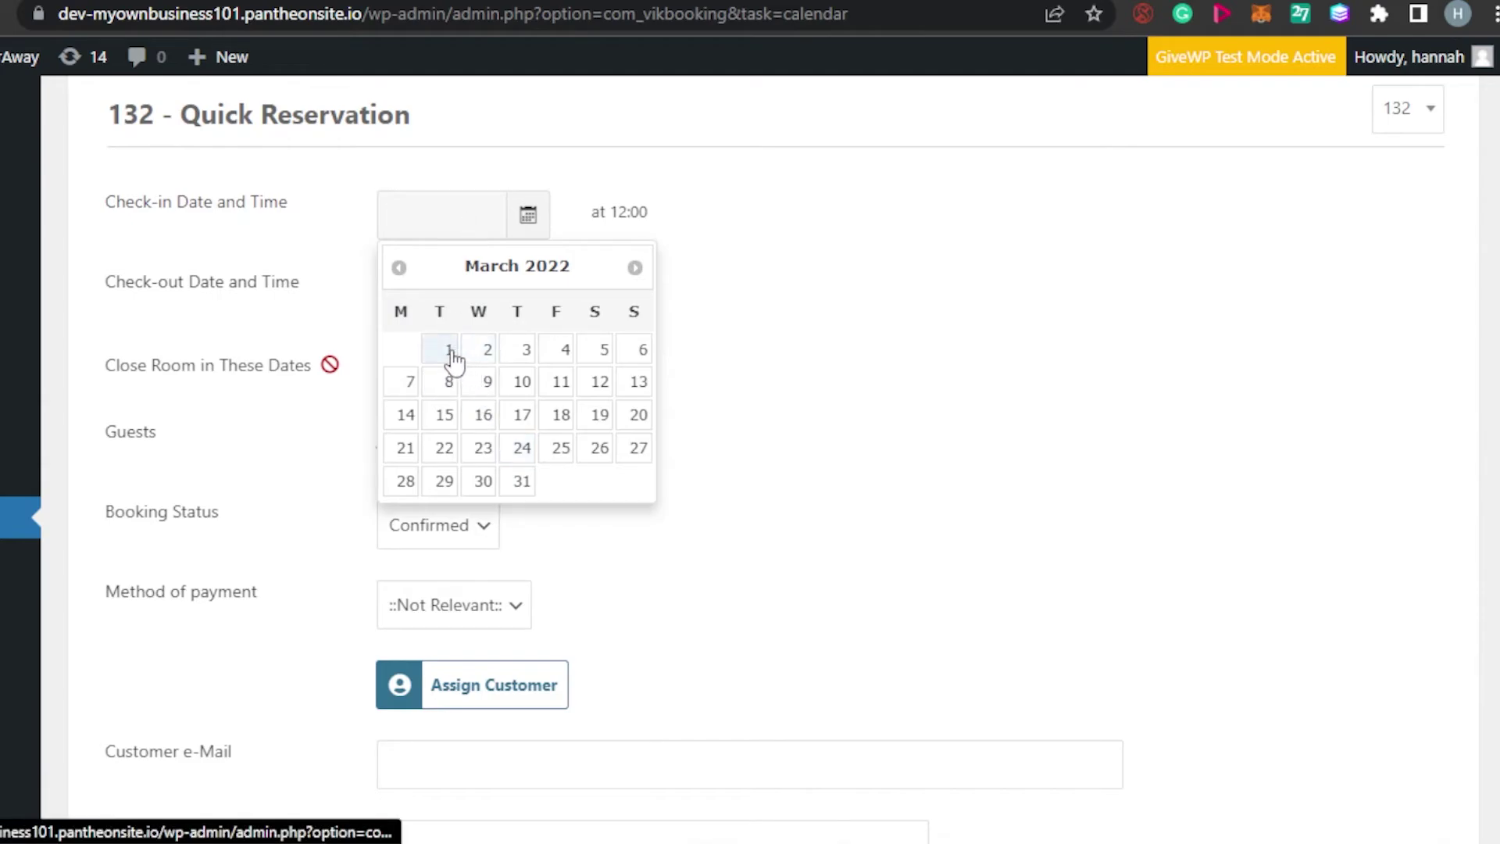
left_click(486, 353)
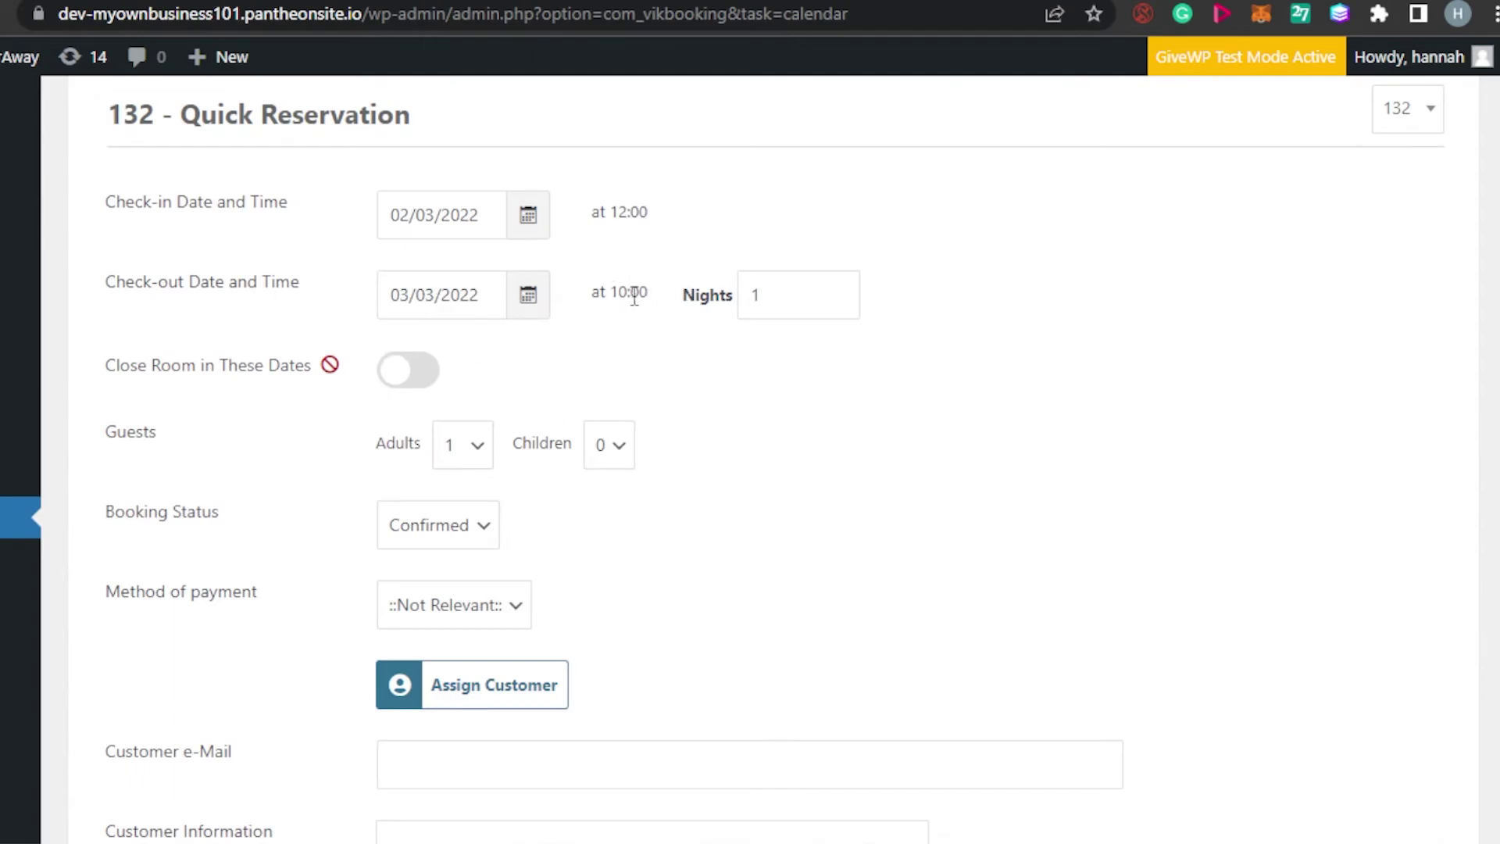
scroll(468, 227, "down", 1)
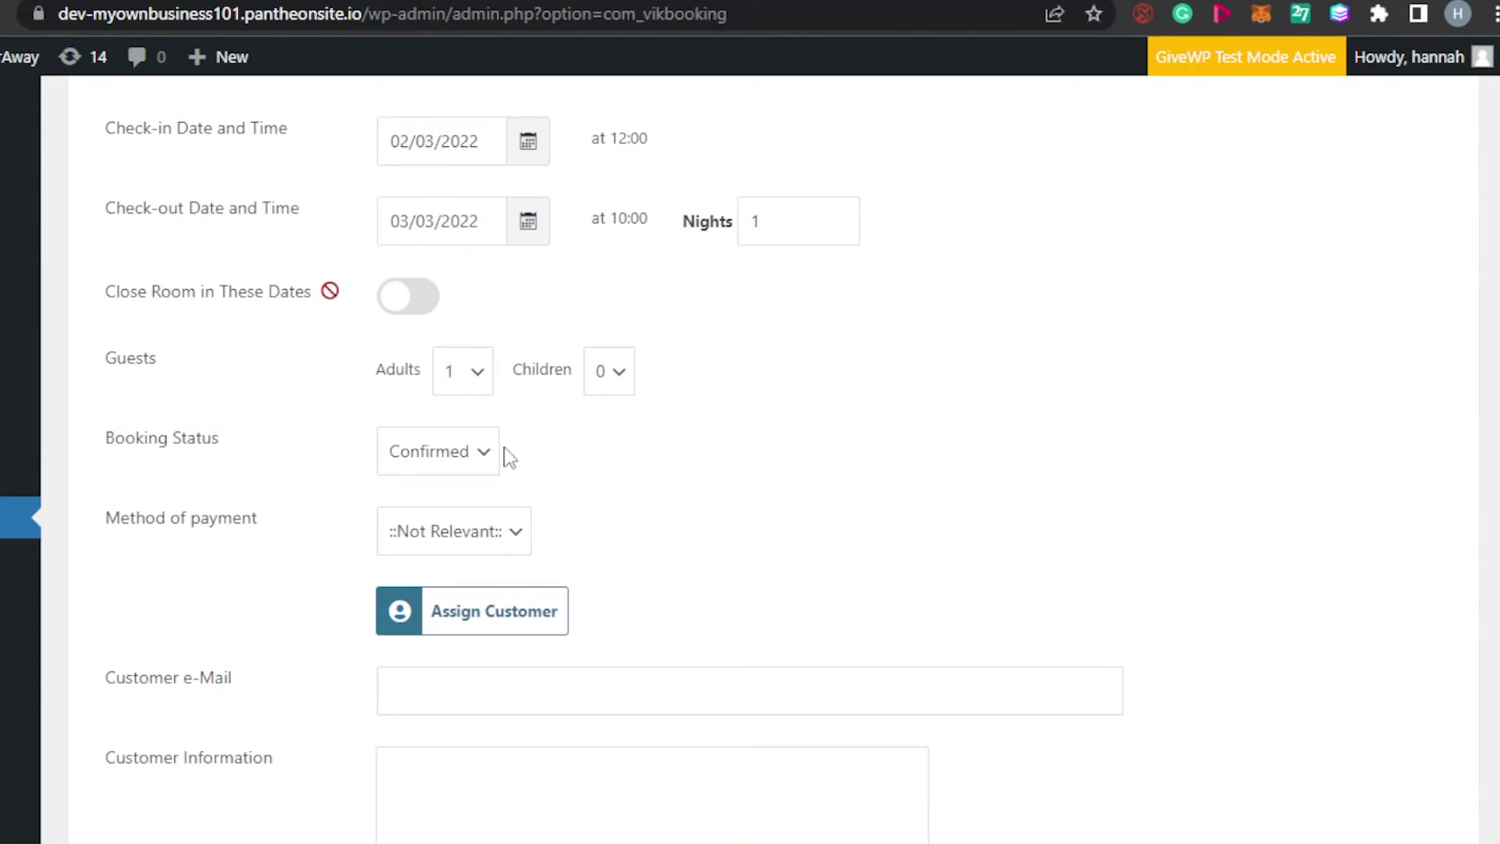
left_click(437, 455)
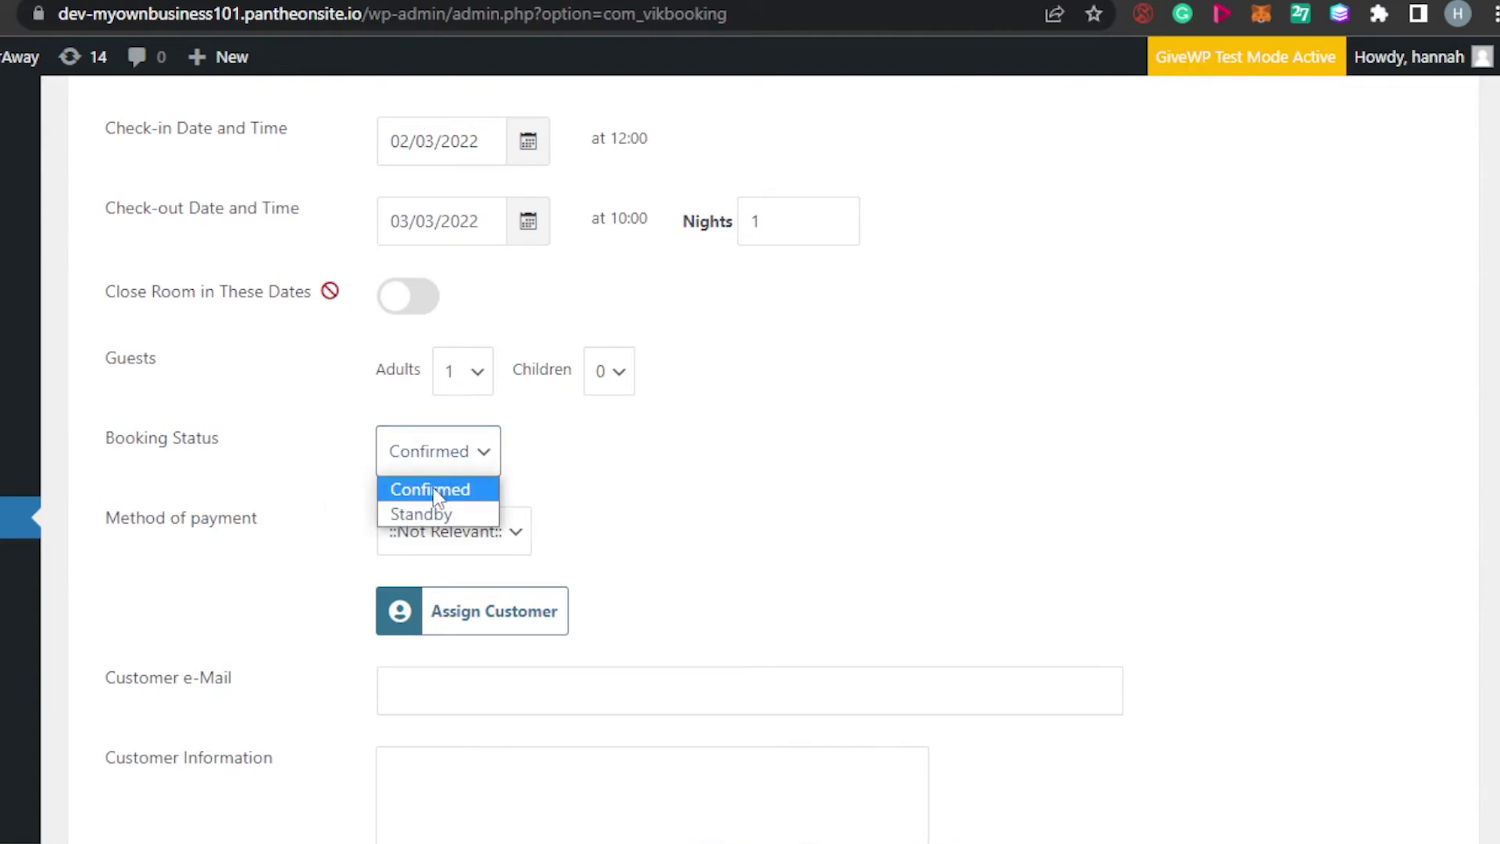
left_click(432, 492)
left_click(480, 455)
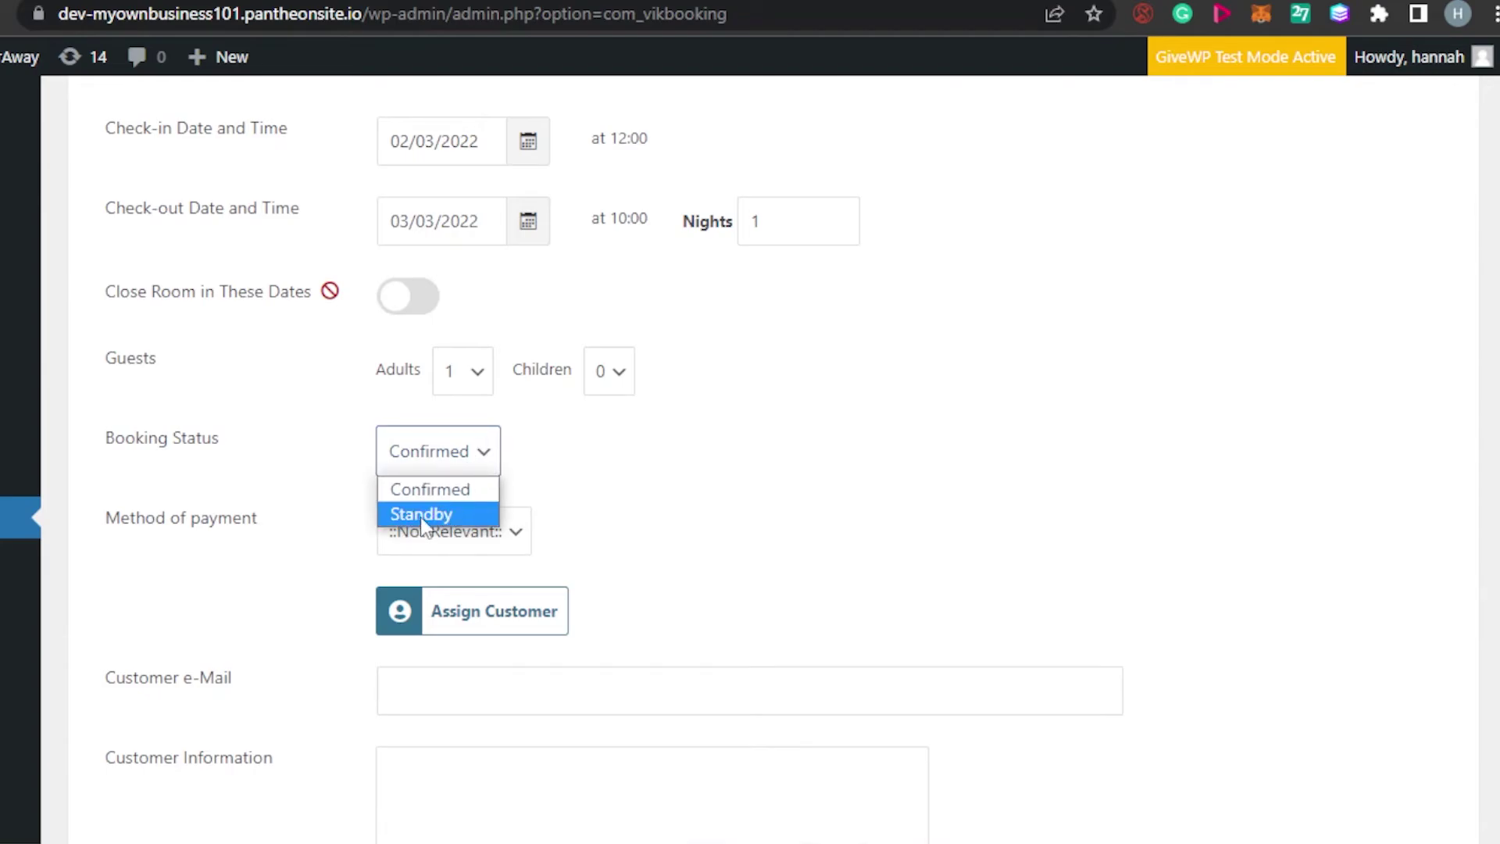
left_click(421, 516)
Examine the available payment methods and the customer assignment form's fields, closing the form without assigning a customer.
left_click(486, 536)
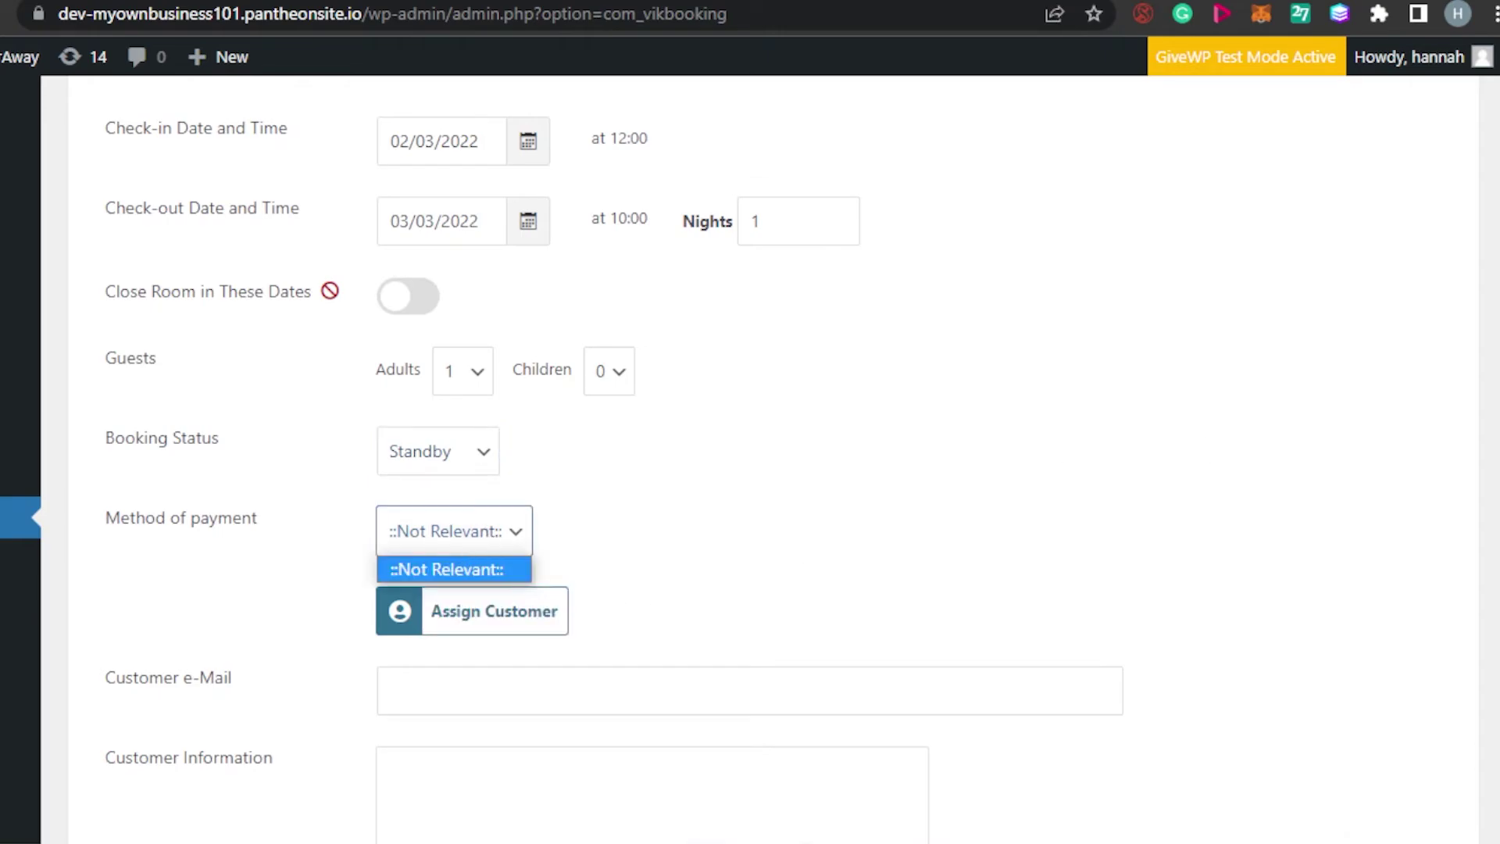
scroll(750, 469, "down", 5)
scroll(750, 469, "up", 1)
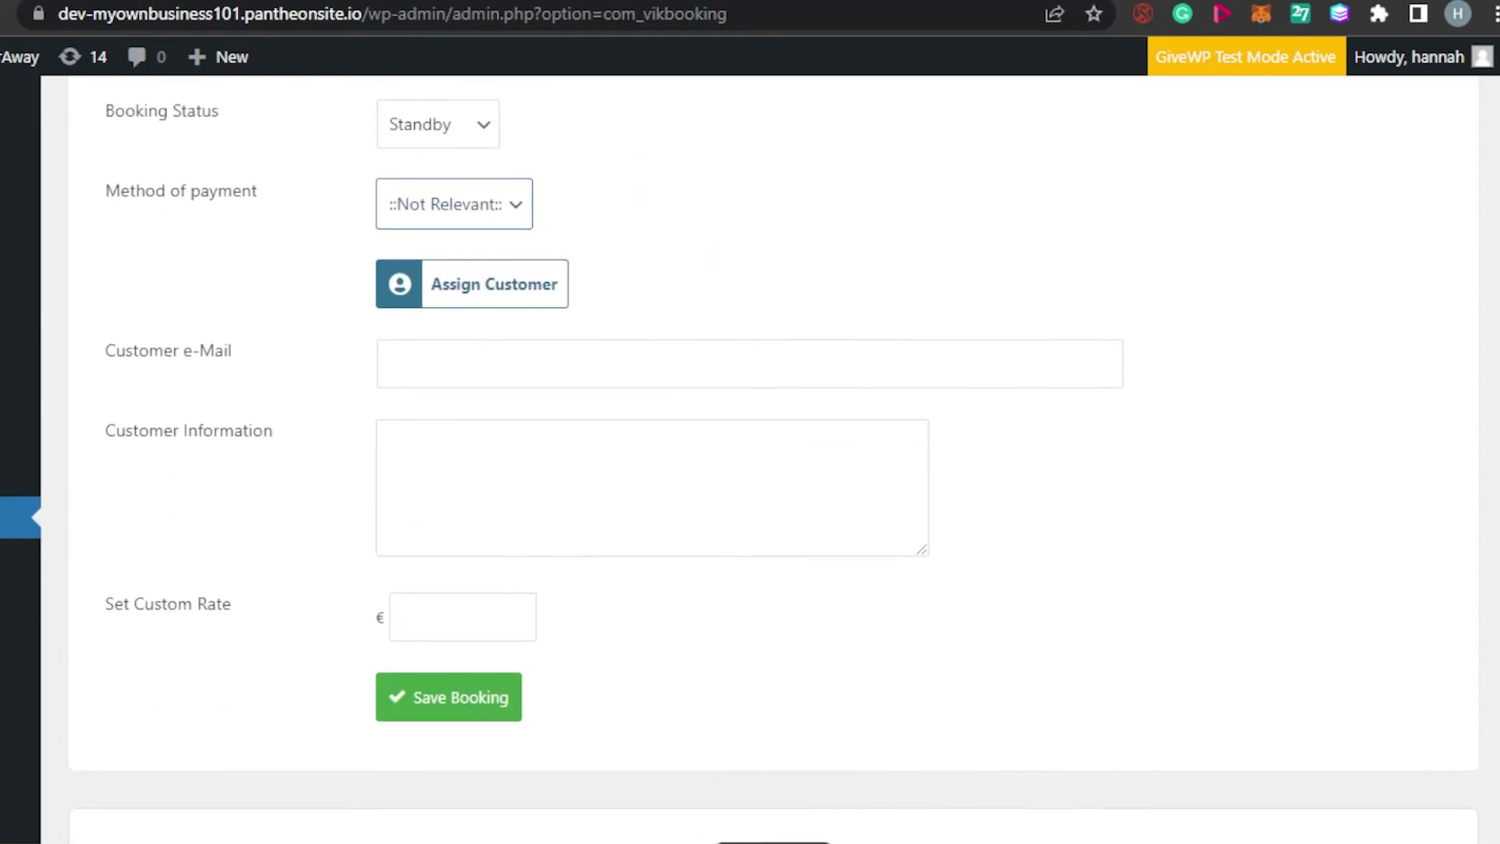
left_click(434, 297)
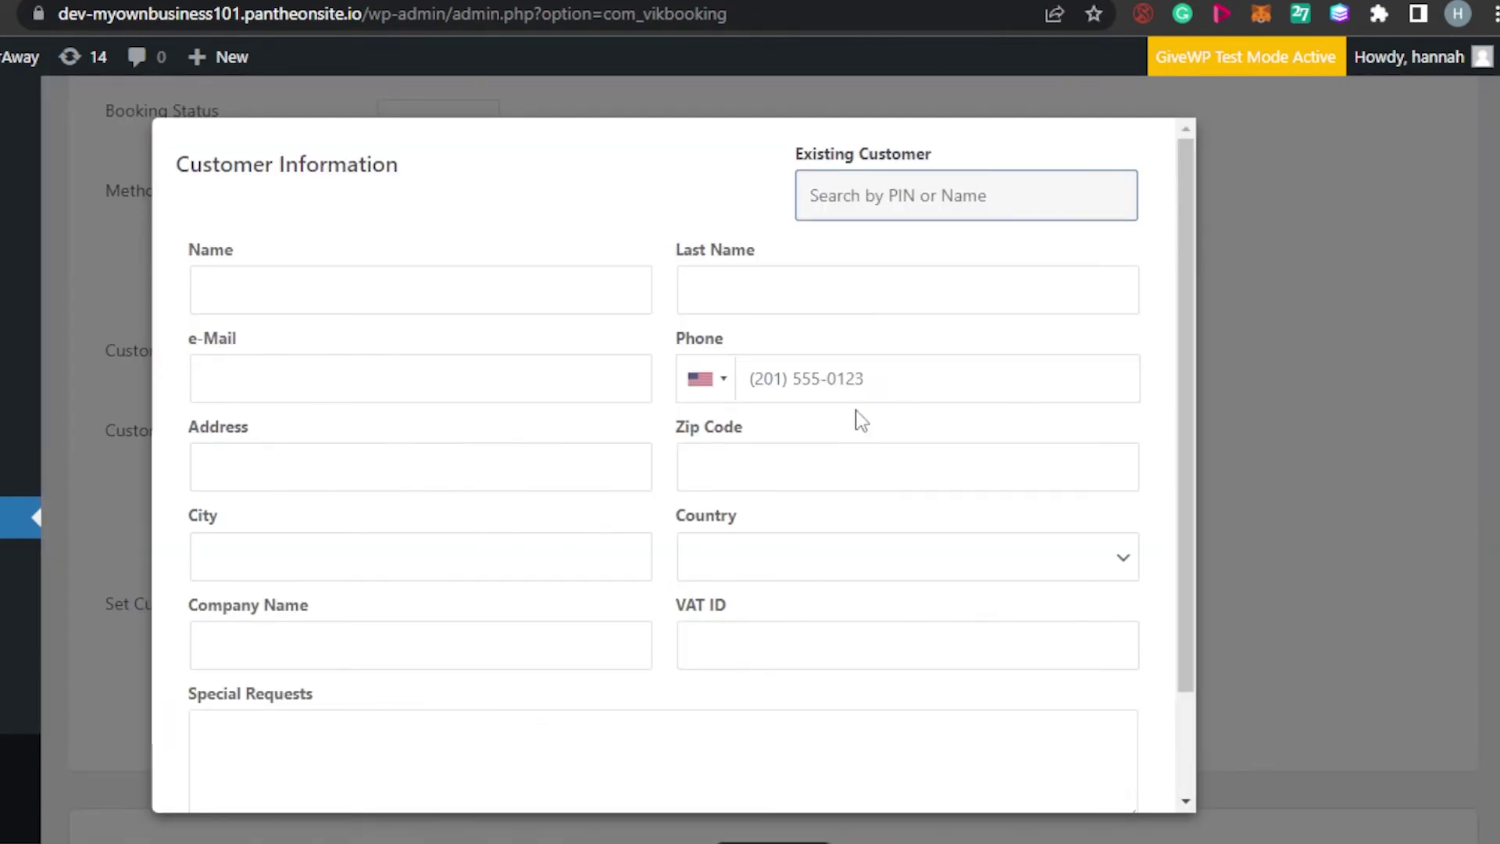
left_click_drag(1192, 352, 1192, 458)
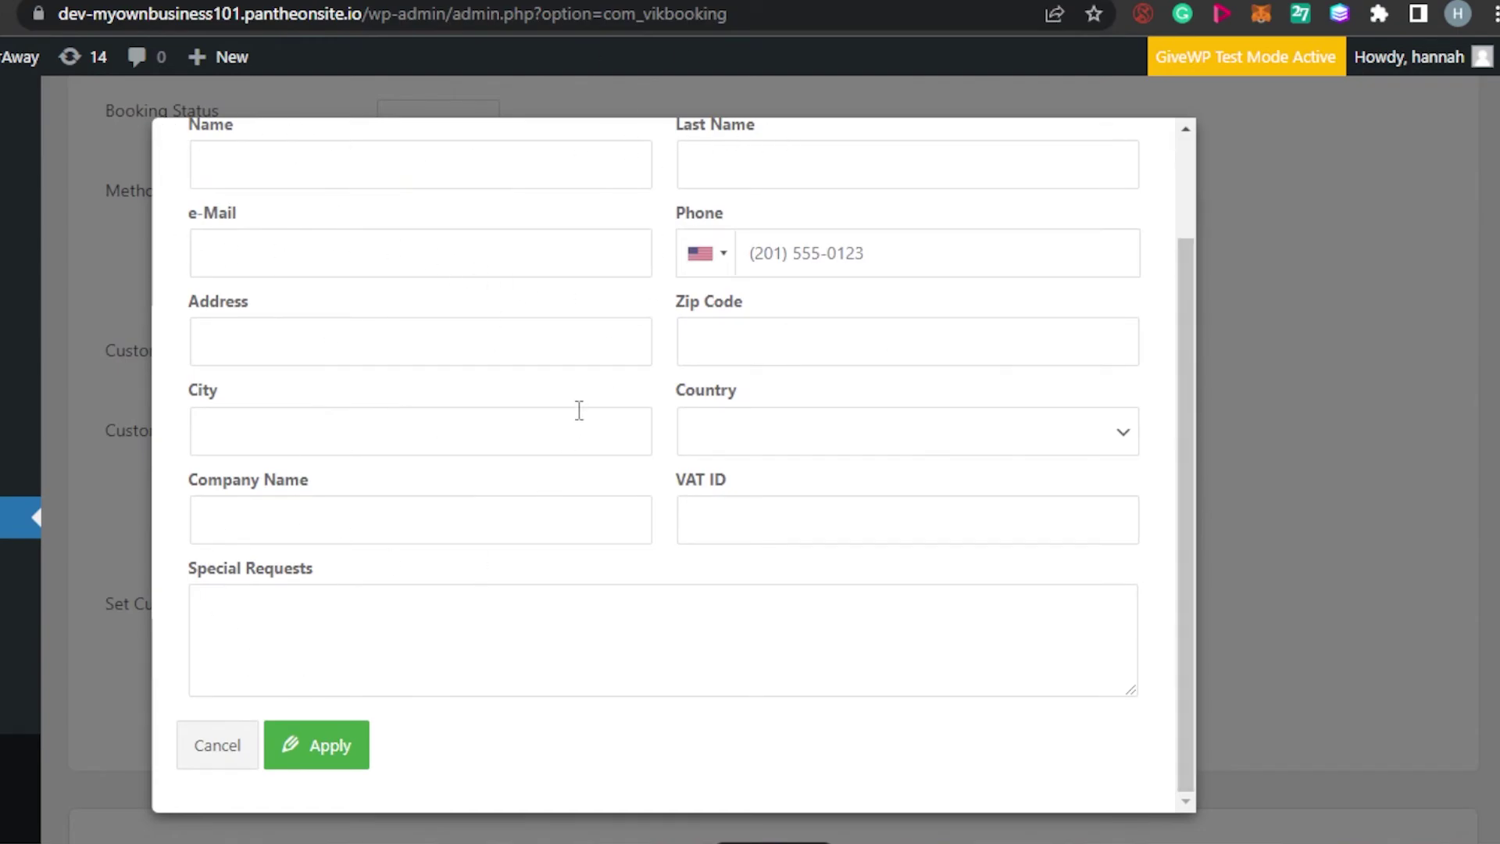
left_click(231, 746)
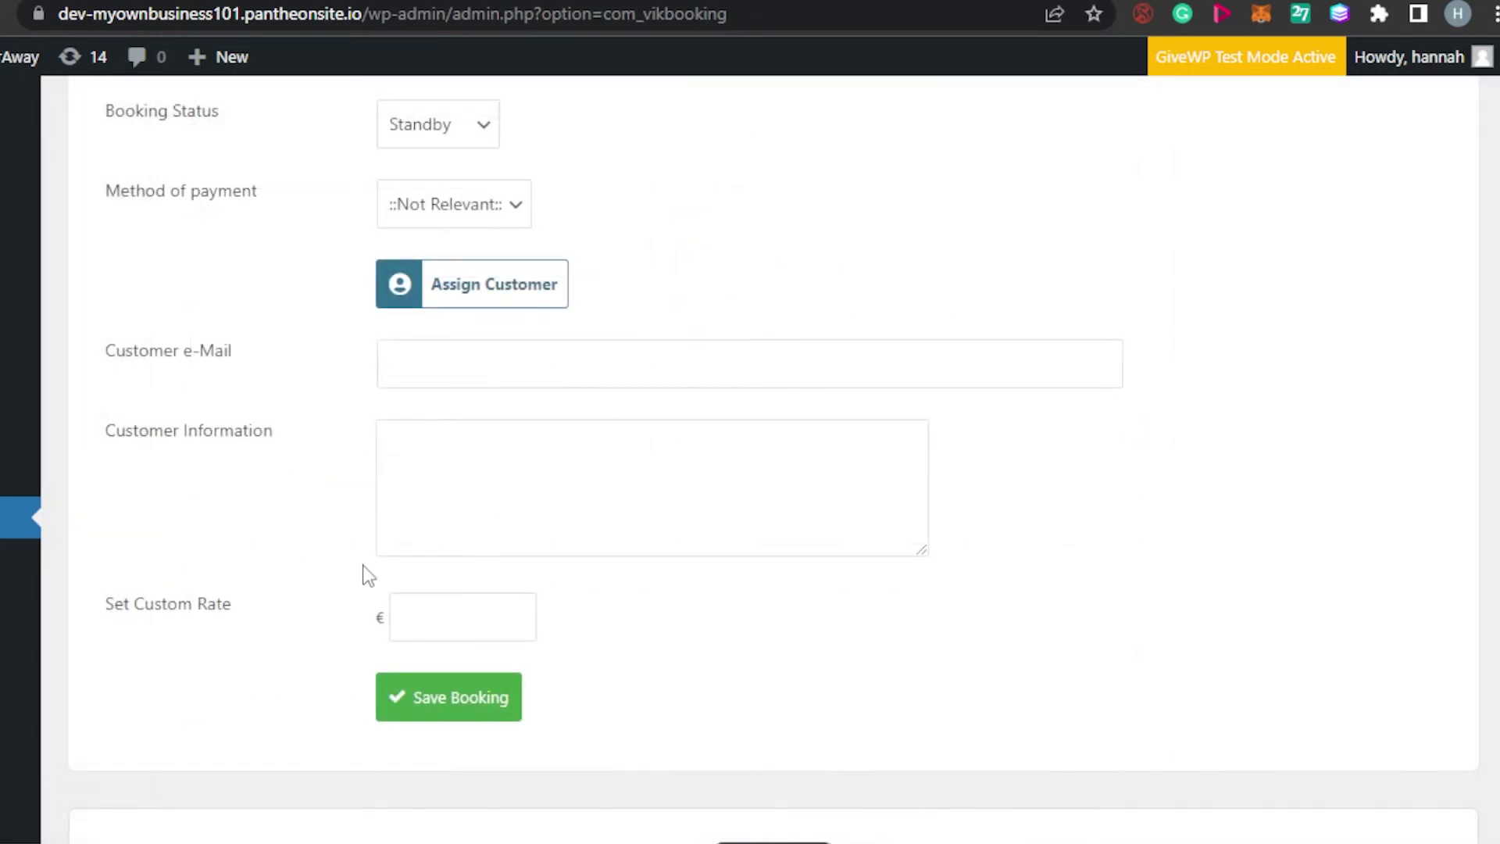
Save the booking and review room 132's availability calendar for the year.
left_click(462, 725)
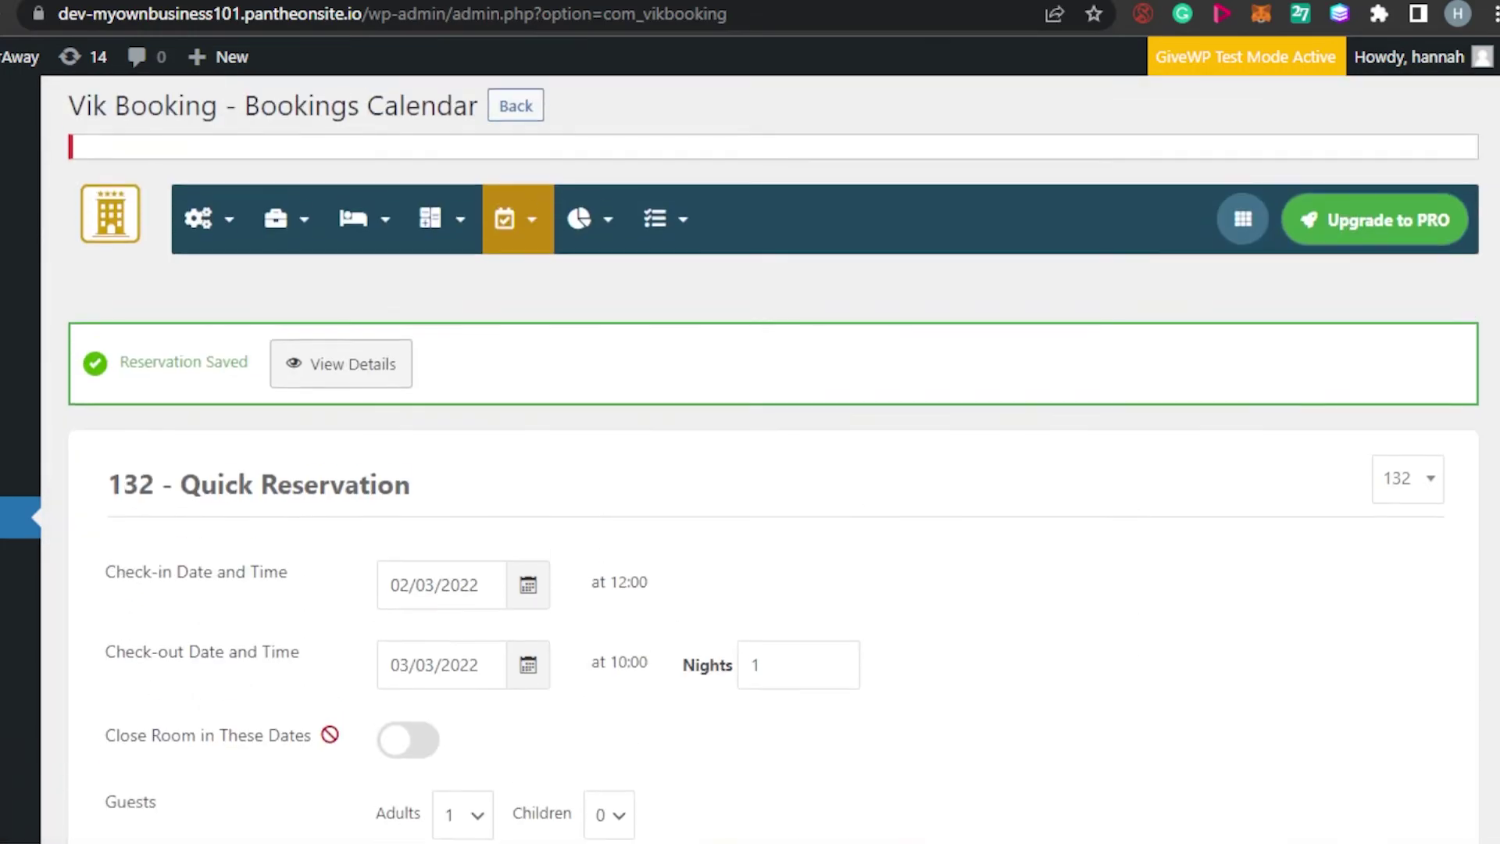
scroll(773, 371, "down", 10)
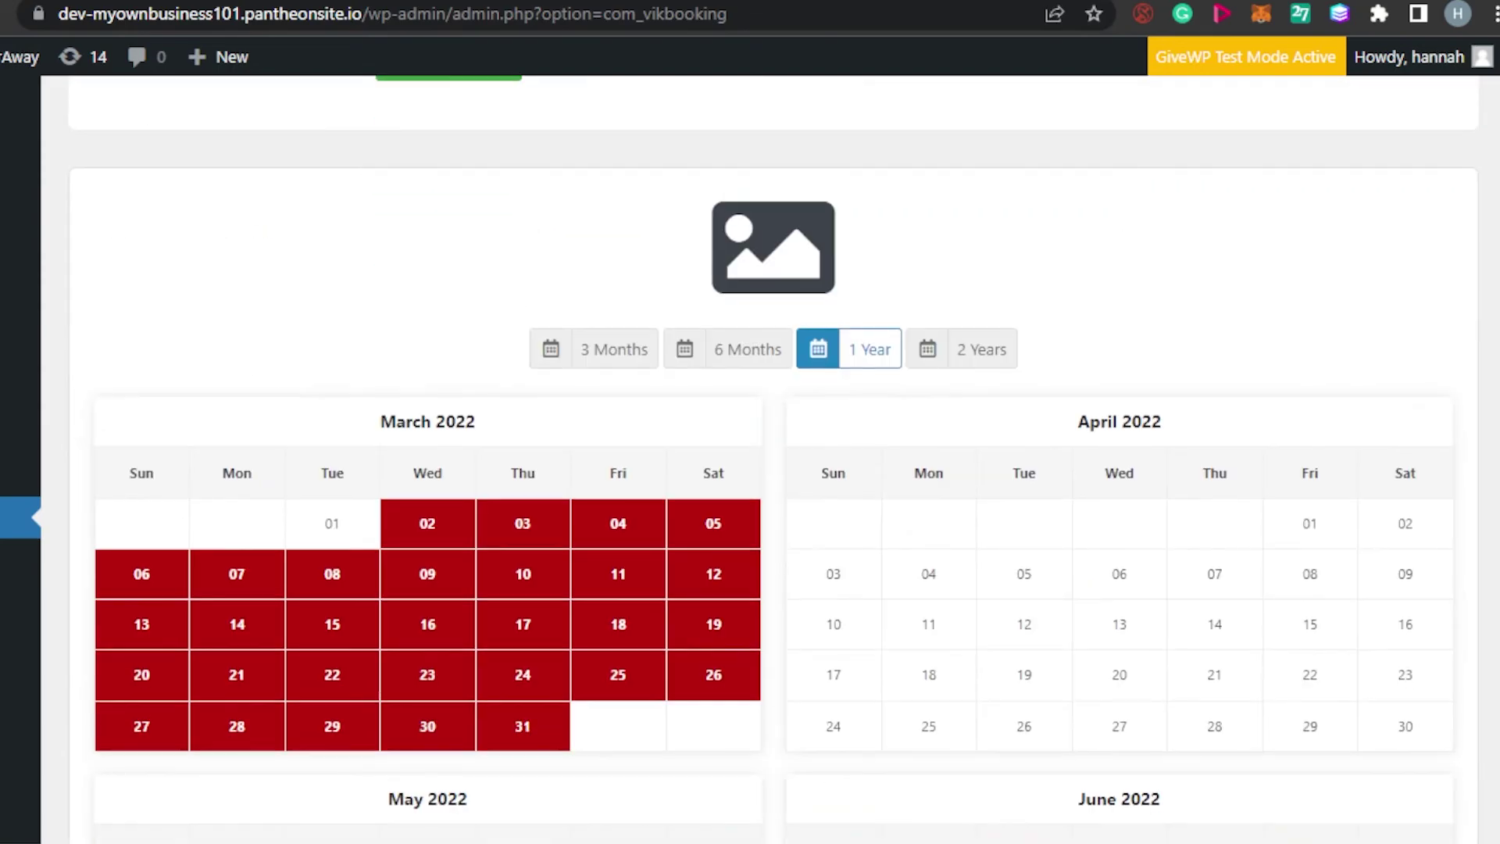
scroll(773, 371, "down", 5)
scroll(750, 453, "down", 8)
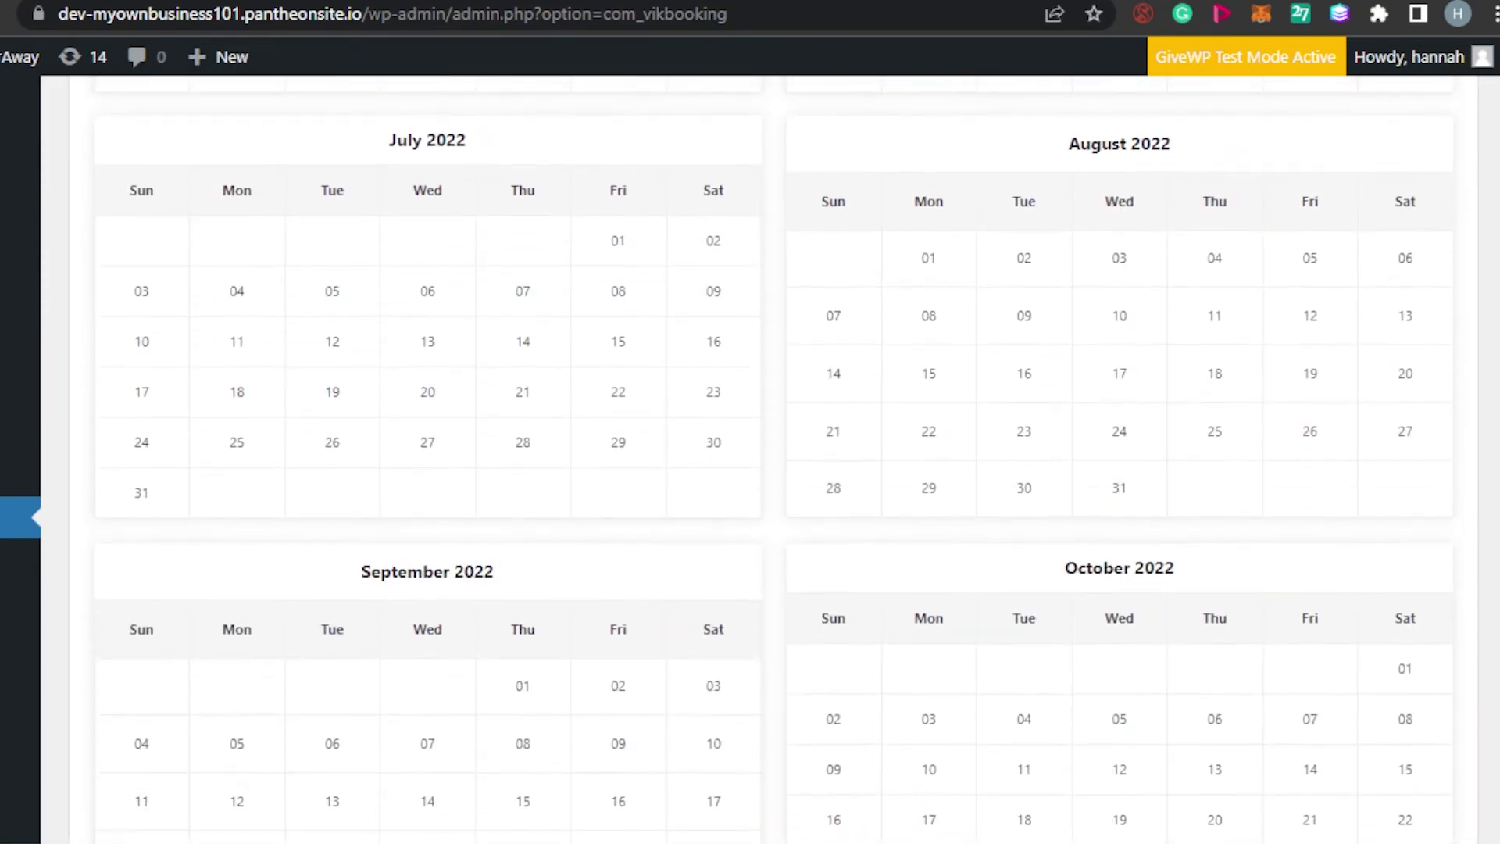
scroll(750, 453, "up", 20)
scroll(750, 453, "down", 5)
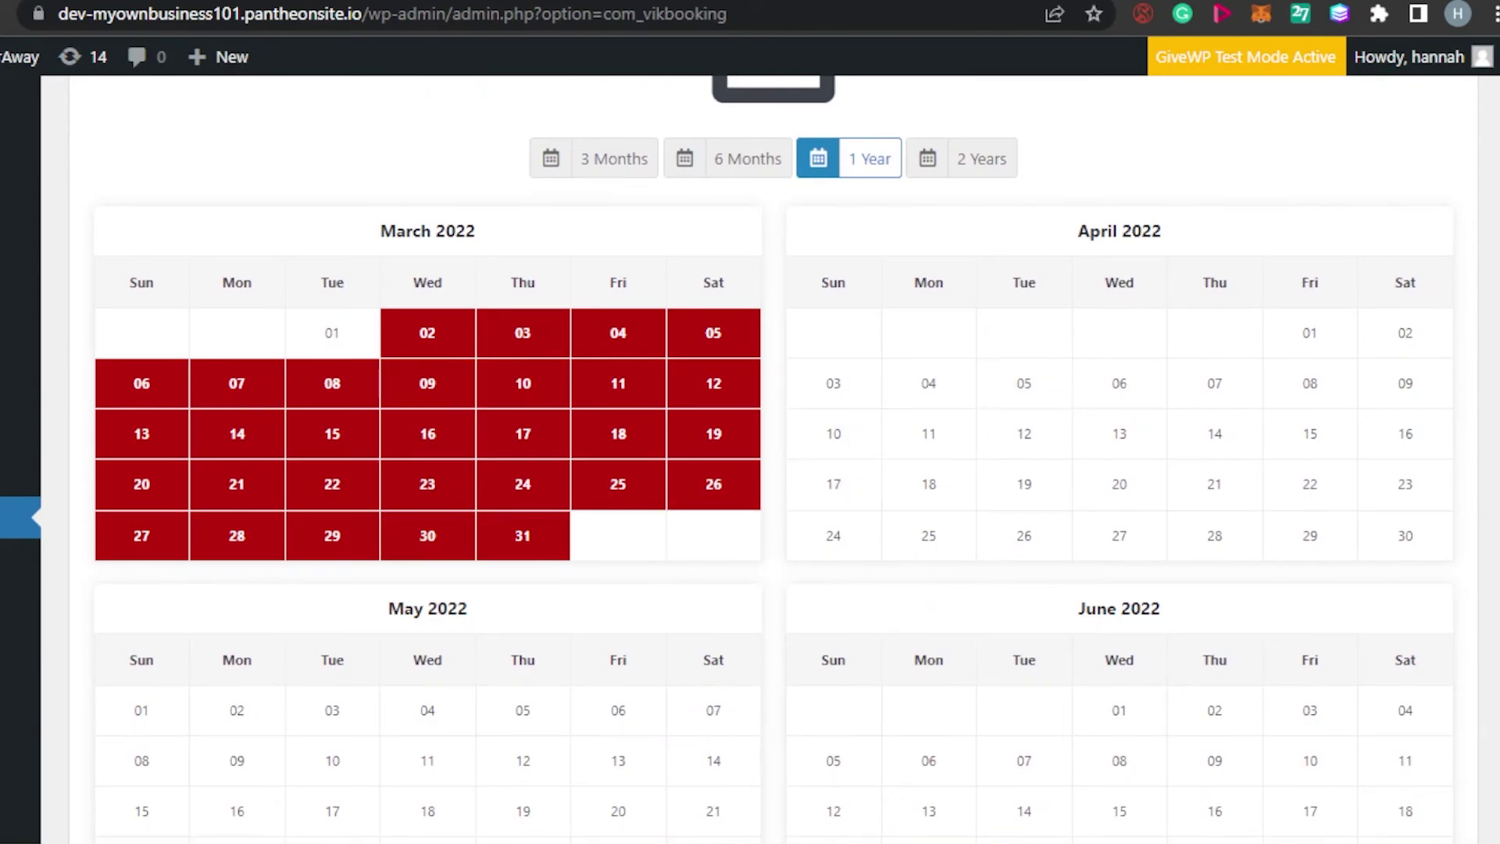
scroll(781, 313, "down", 3)
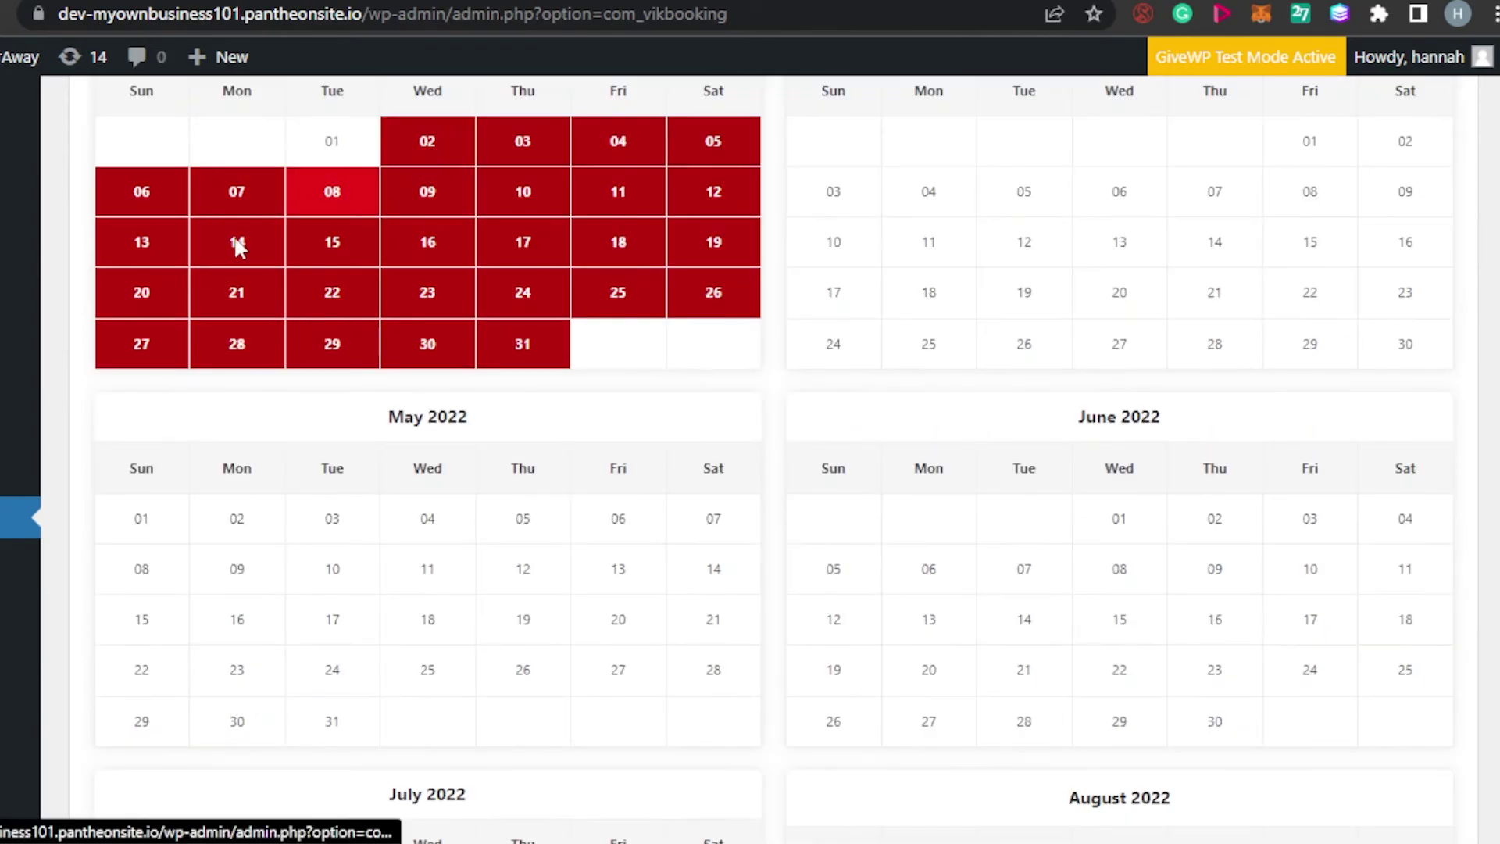
Open room 132's March 2022 reservation from the availability calendar to view its details.
left_click(449, 171)
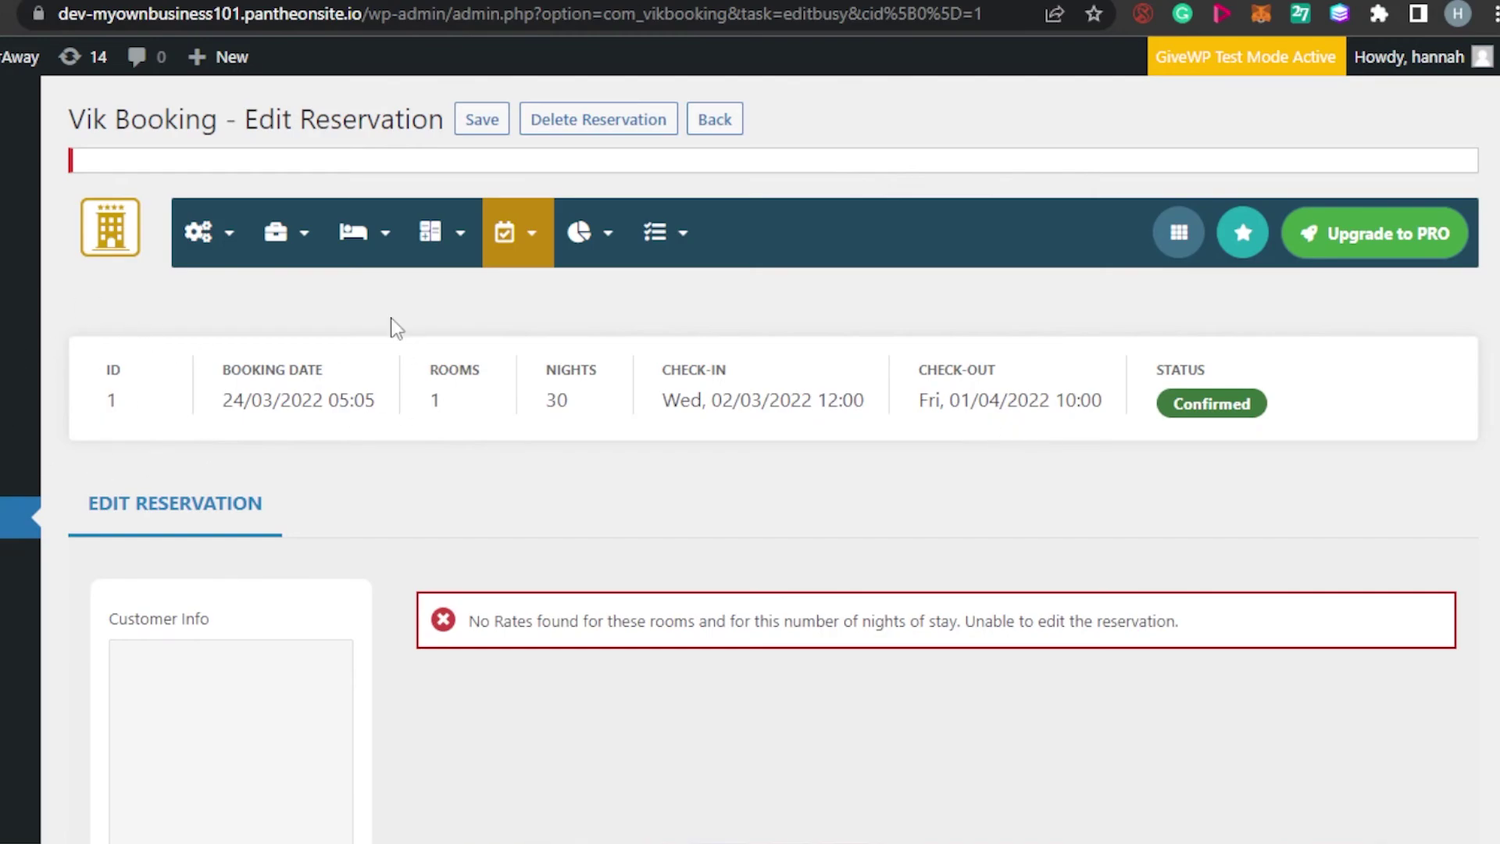
mouse_move(364, 235)
scroll(749, 547, "down", 10)
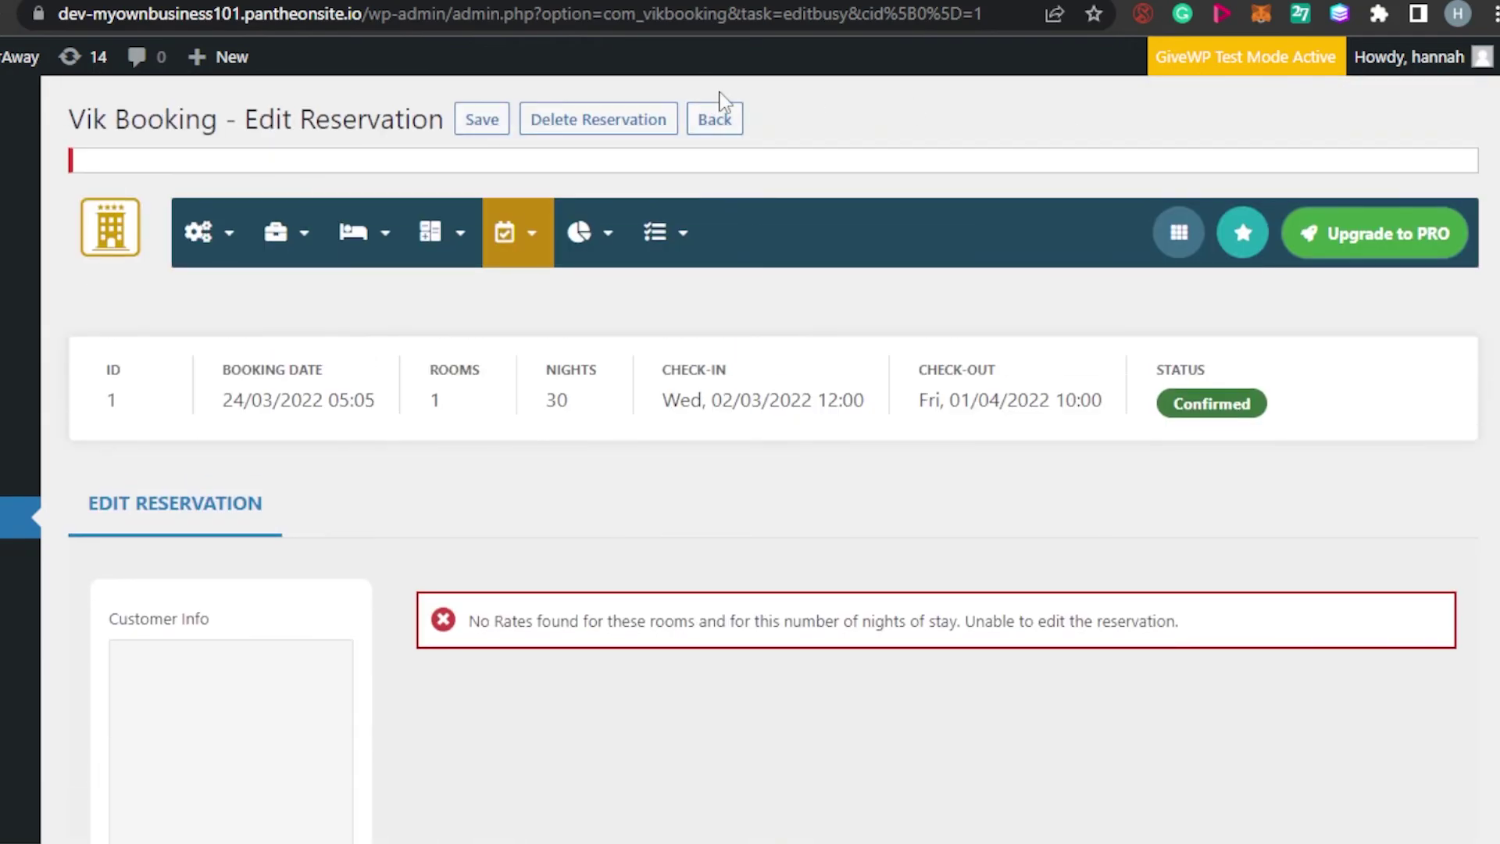
mouse_move(582, 248)
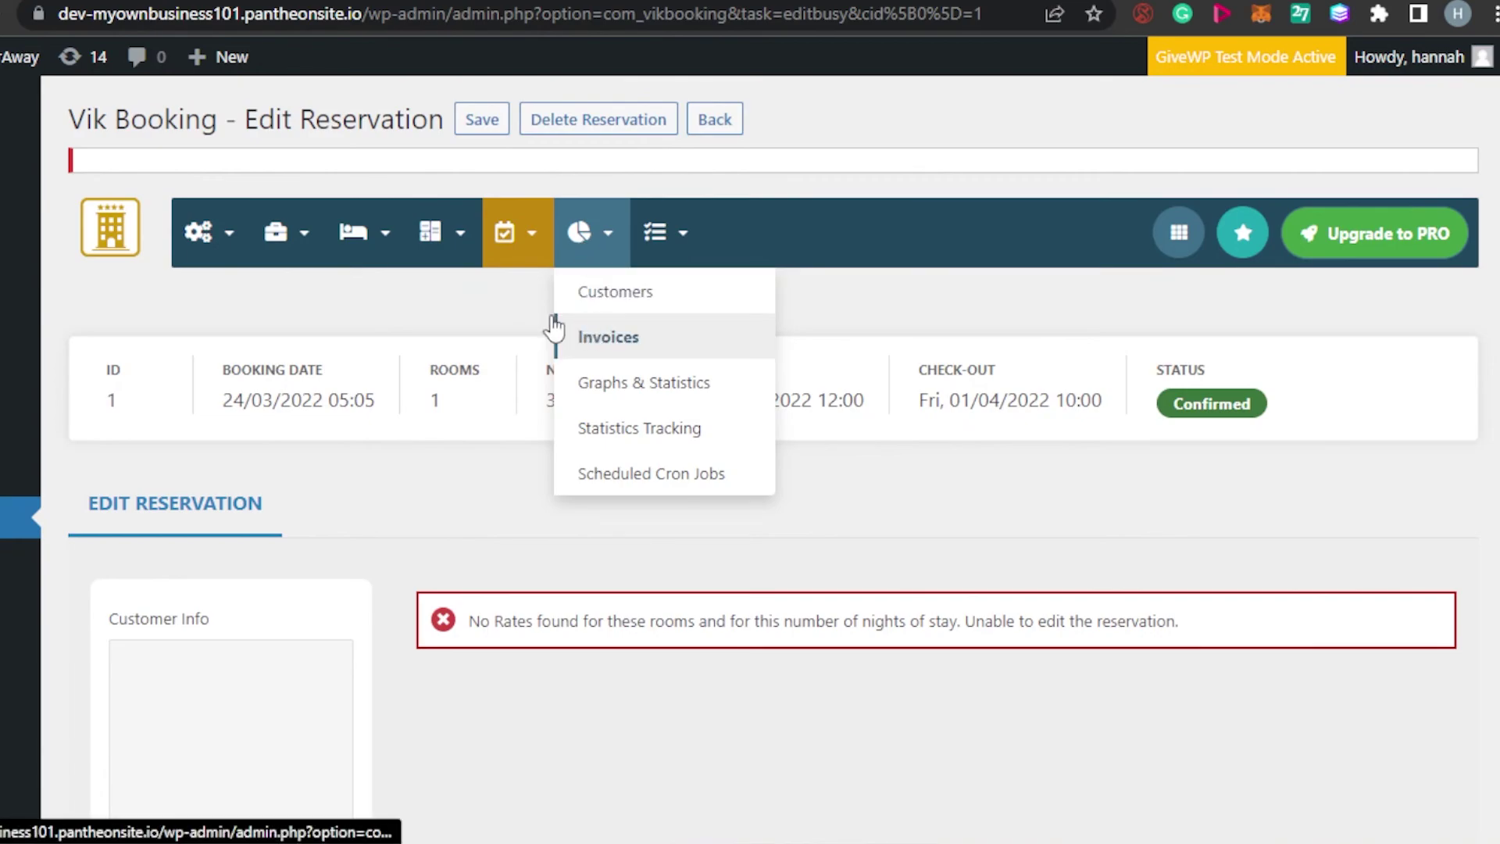
mouse_move(214, 239)
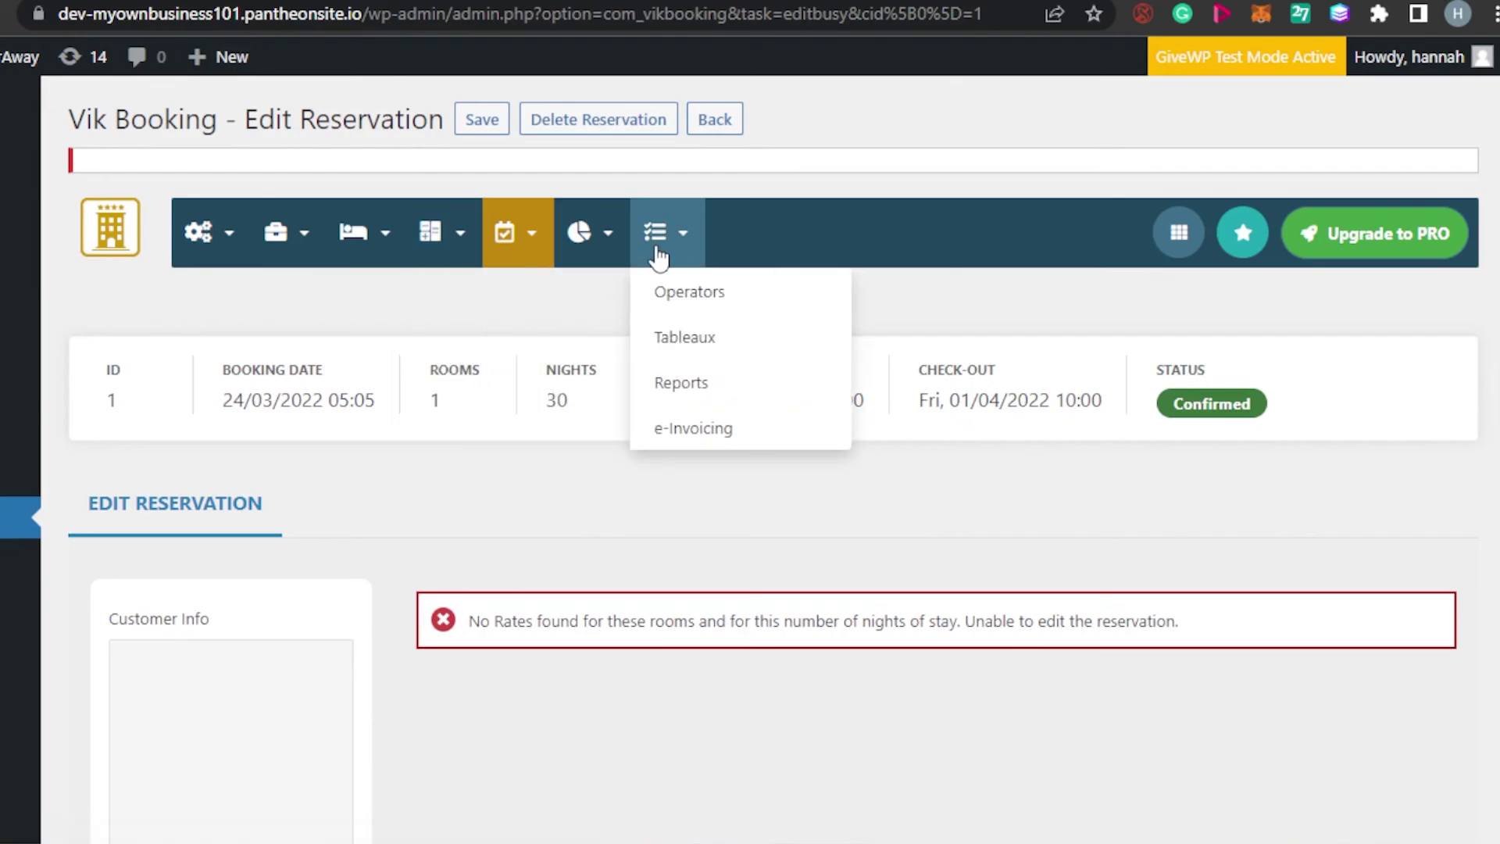
scroll(750, 469, "down", 5)
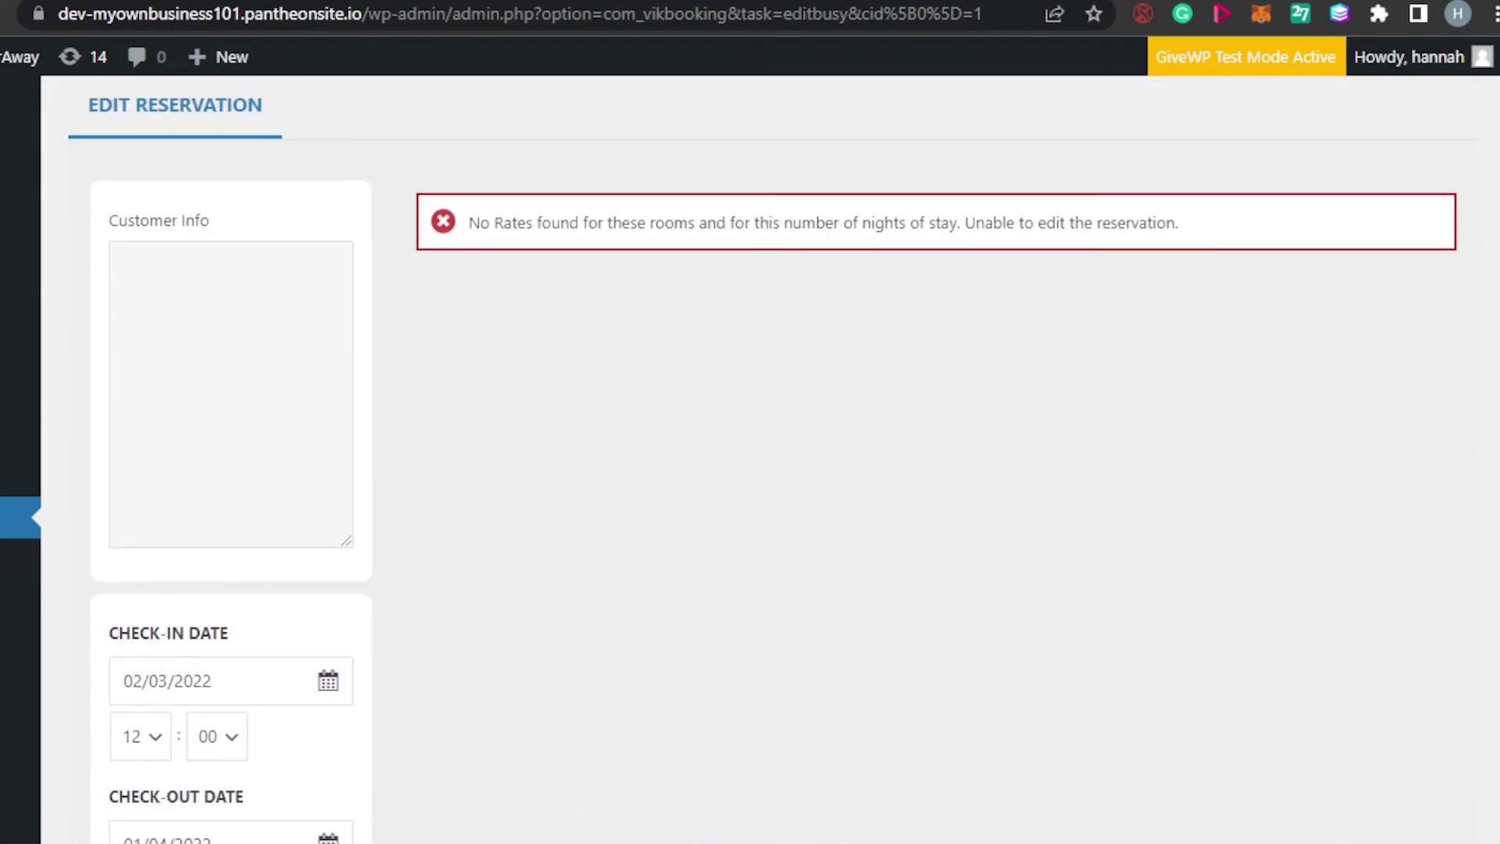
scroll(749, 468, "up", 5)
mouse_move(673, 262)
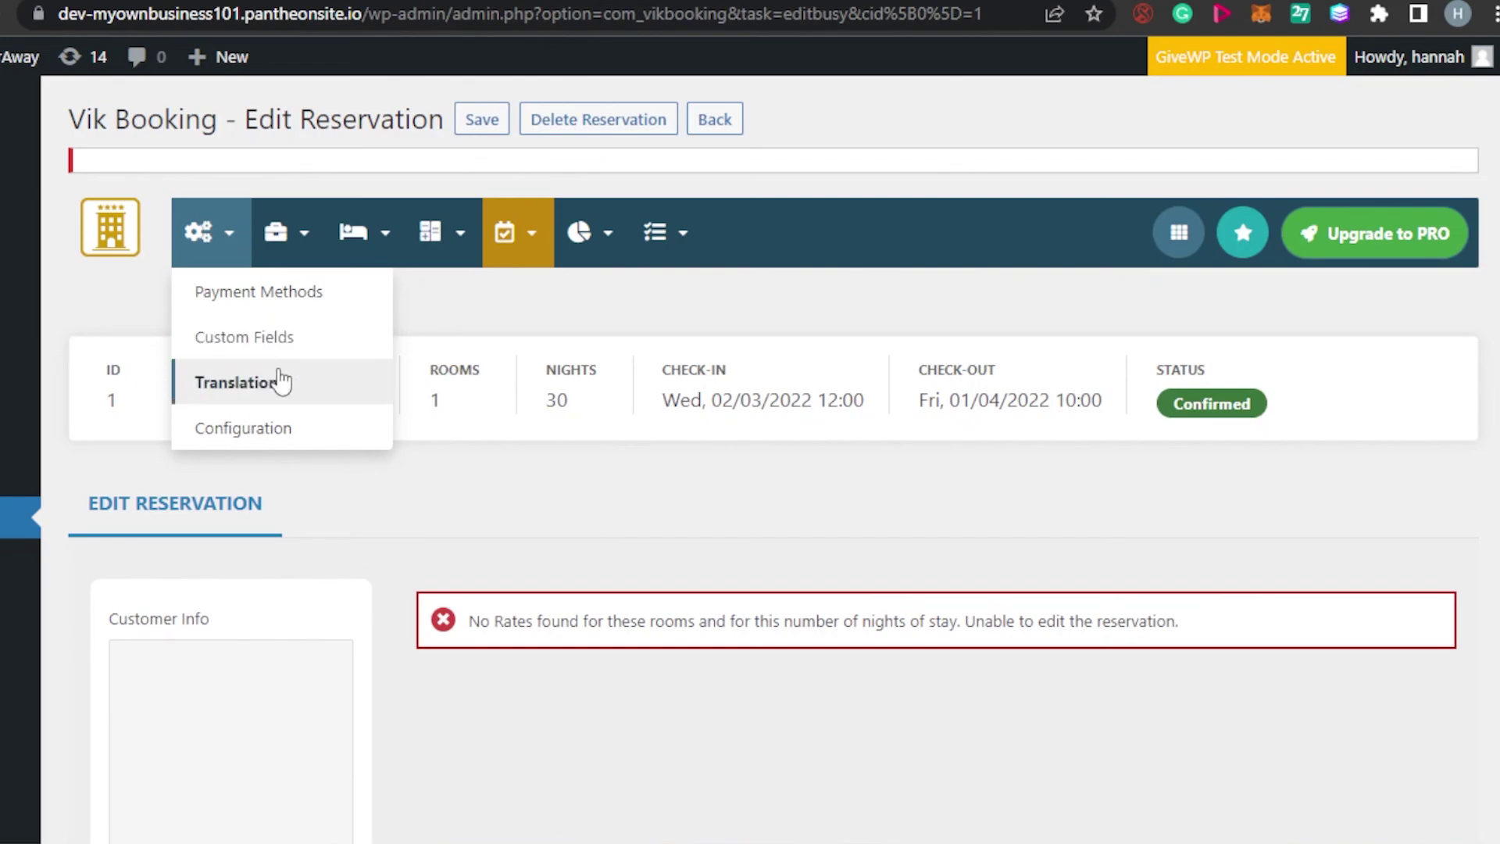
mouse_move(388, 251)
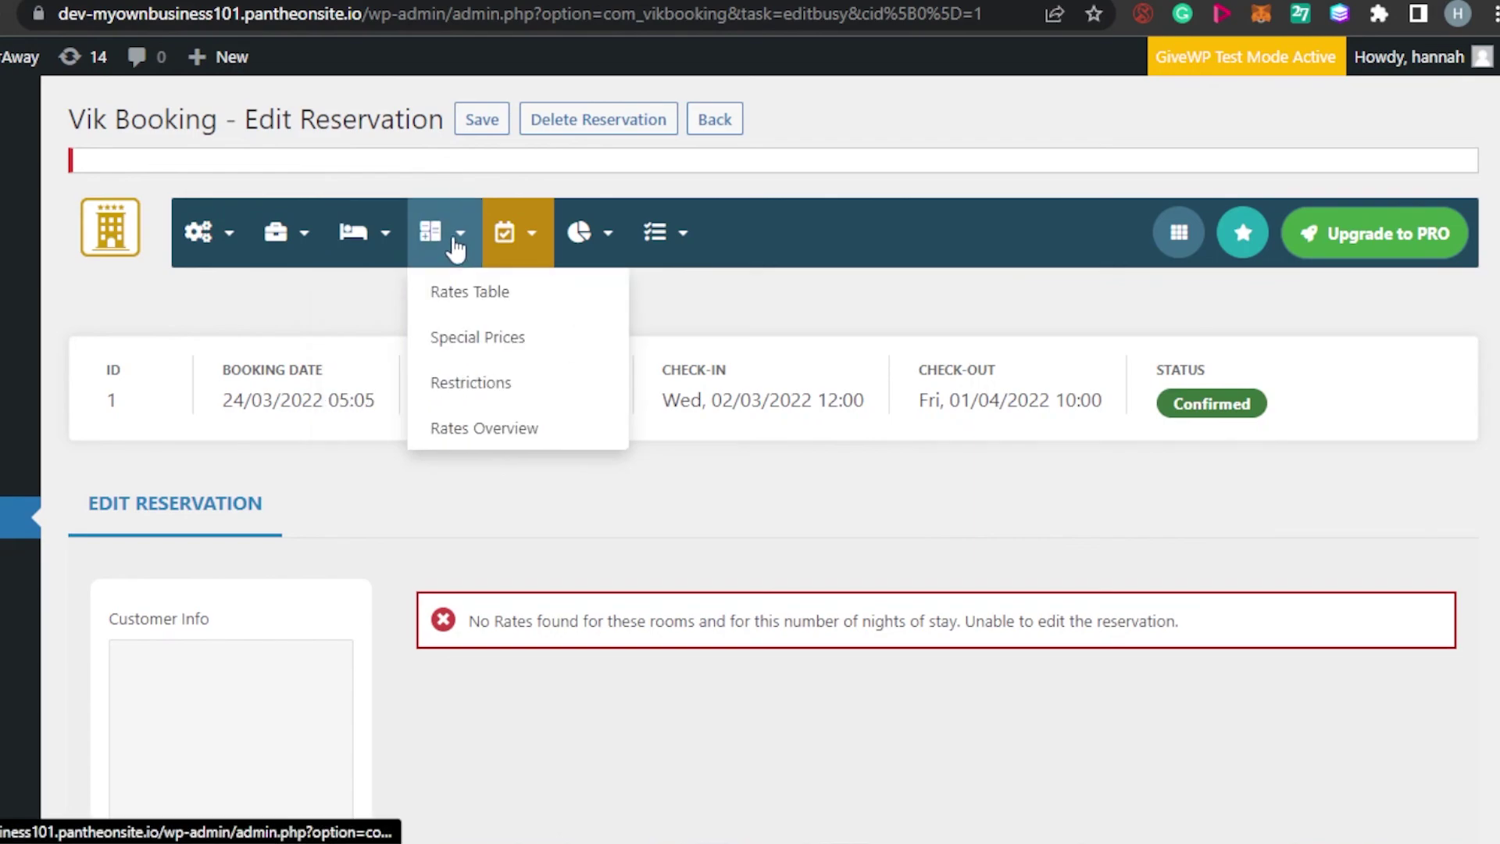
left_click(431, 381)
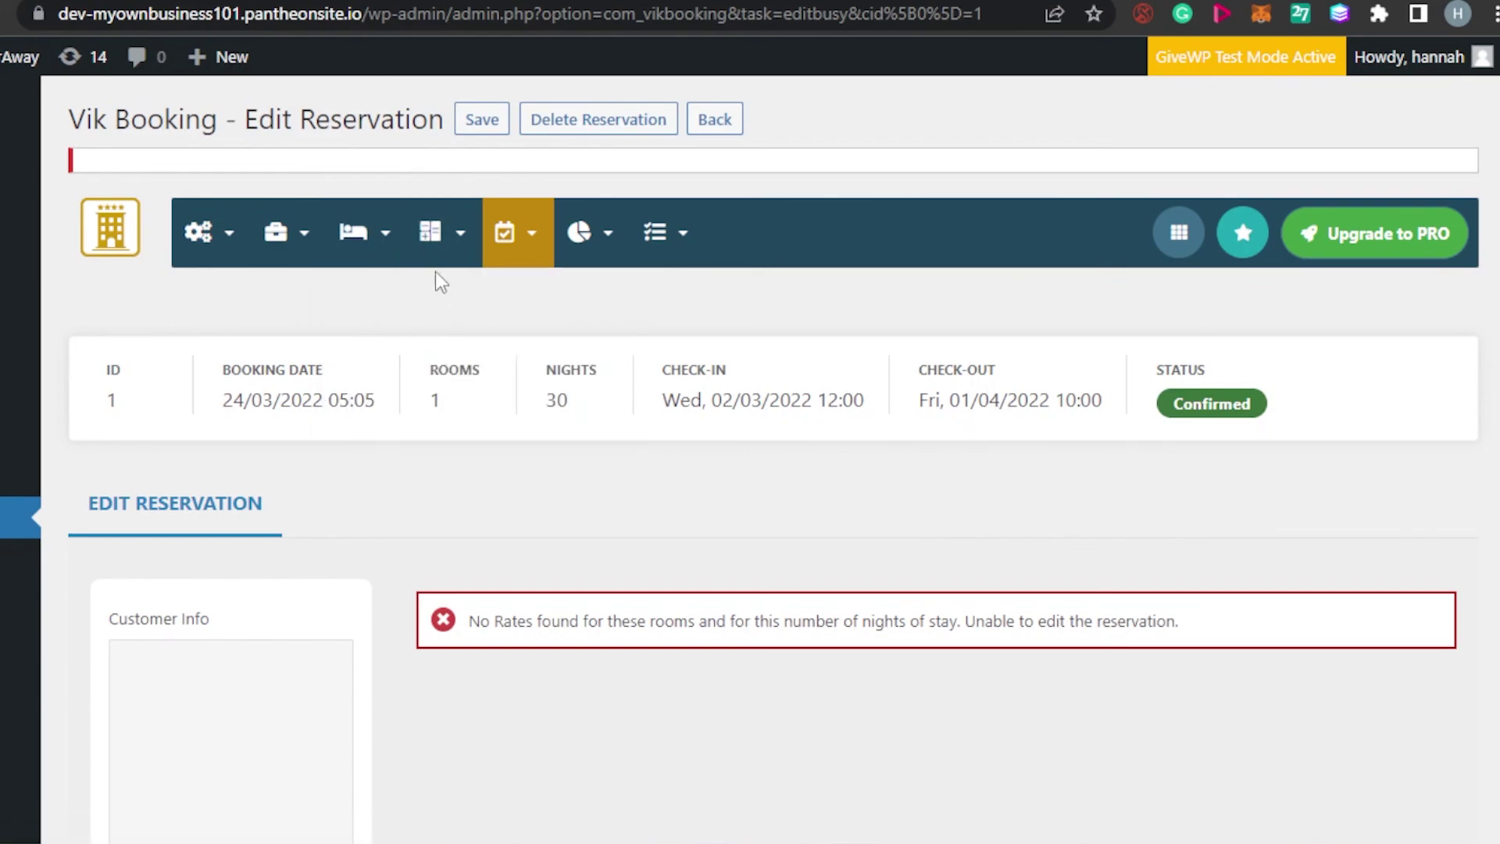
mouse_move(438, 243)
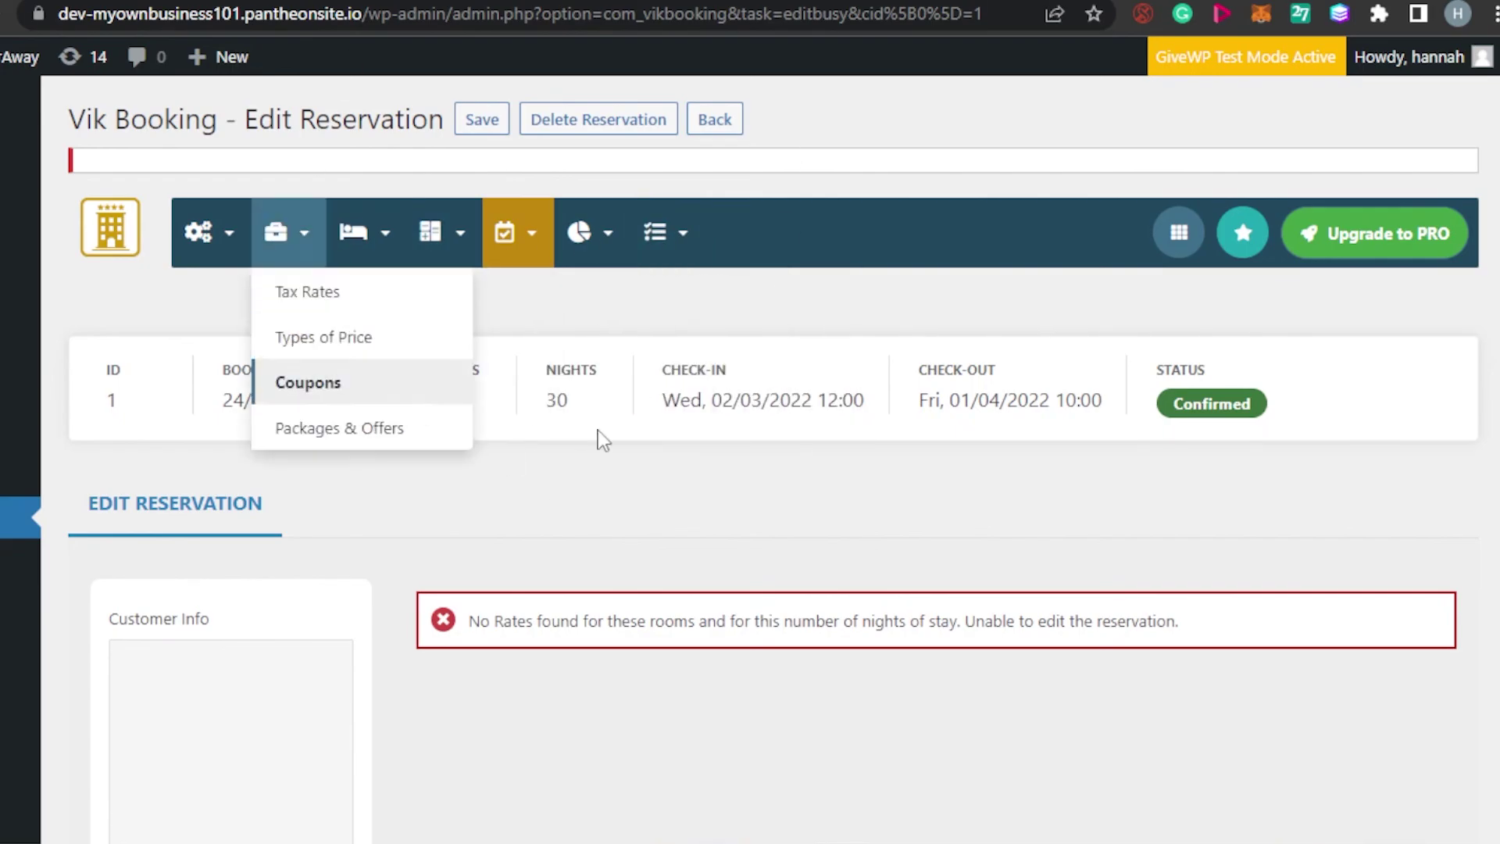
scroll(1070, 342, "down", 5)
scroll(773, 460, "up", 5)
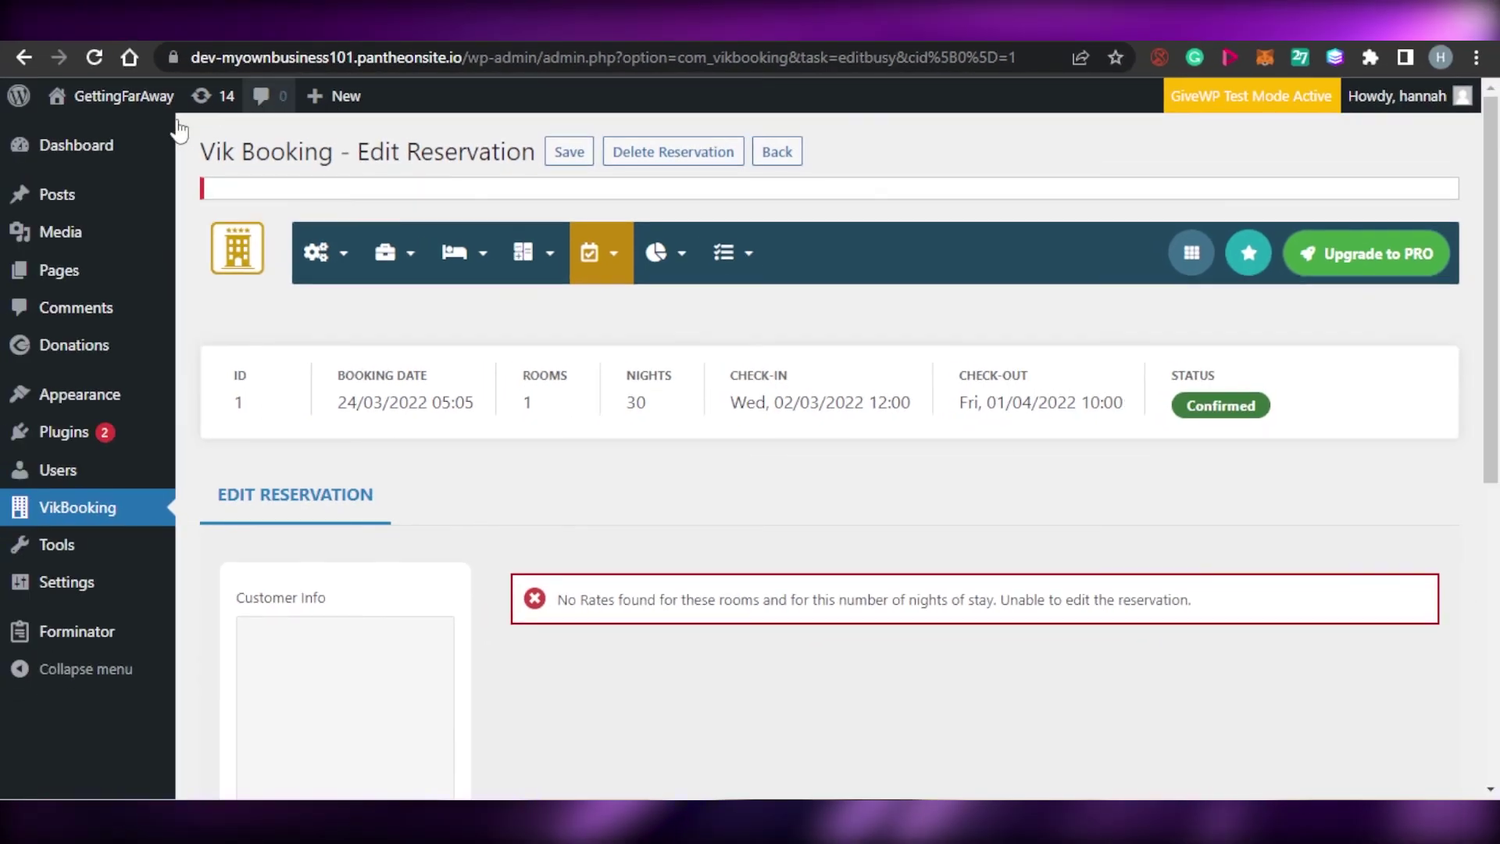
Leave the reservation and go to the WordPress dashboard.
left_click(90, 153)
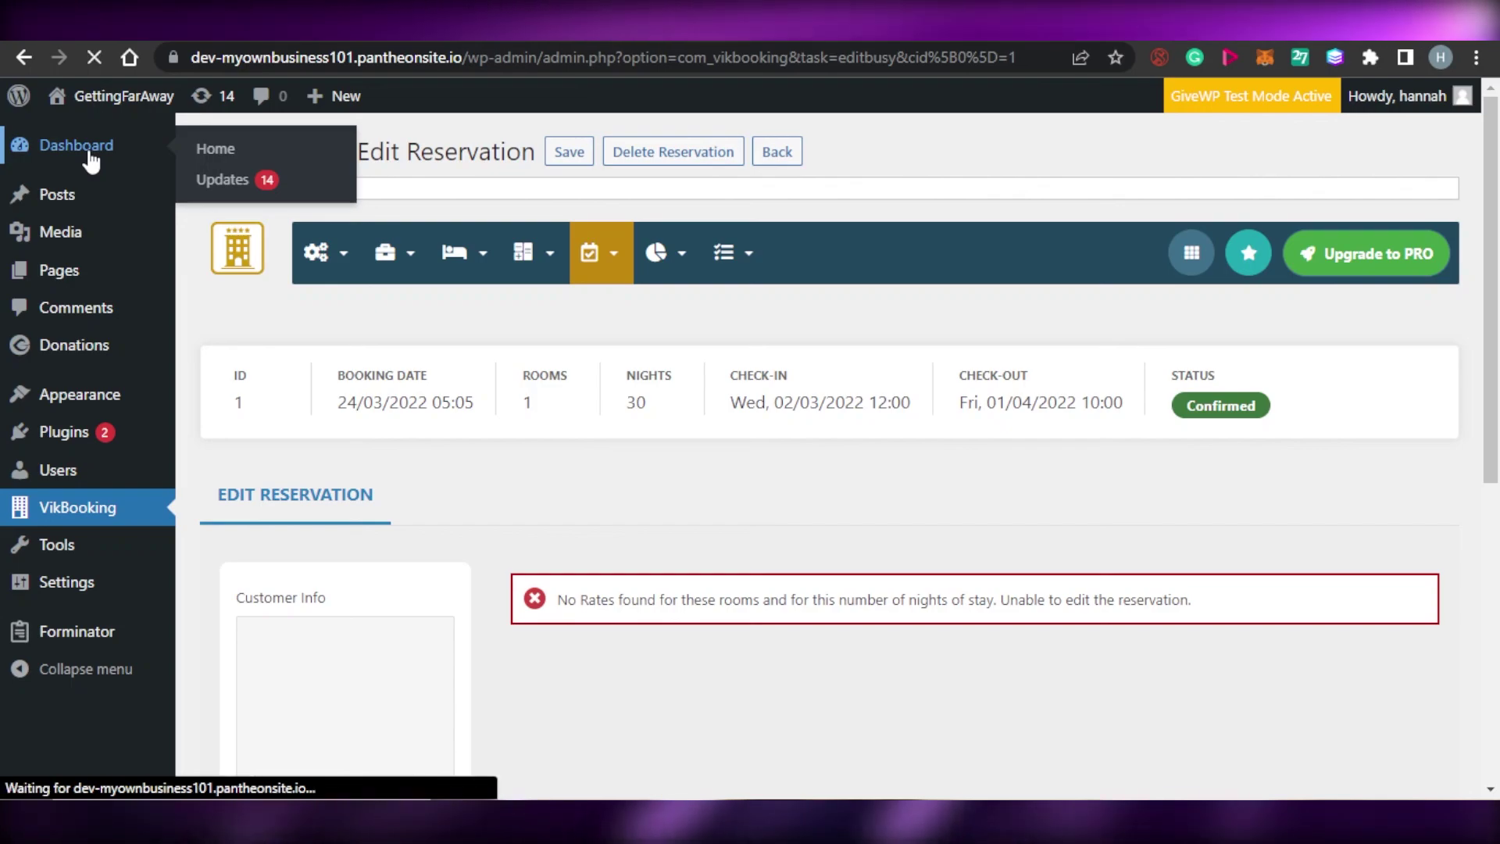